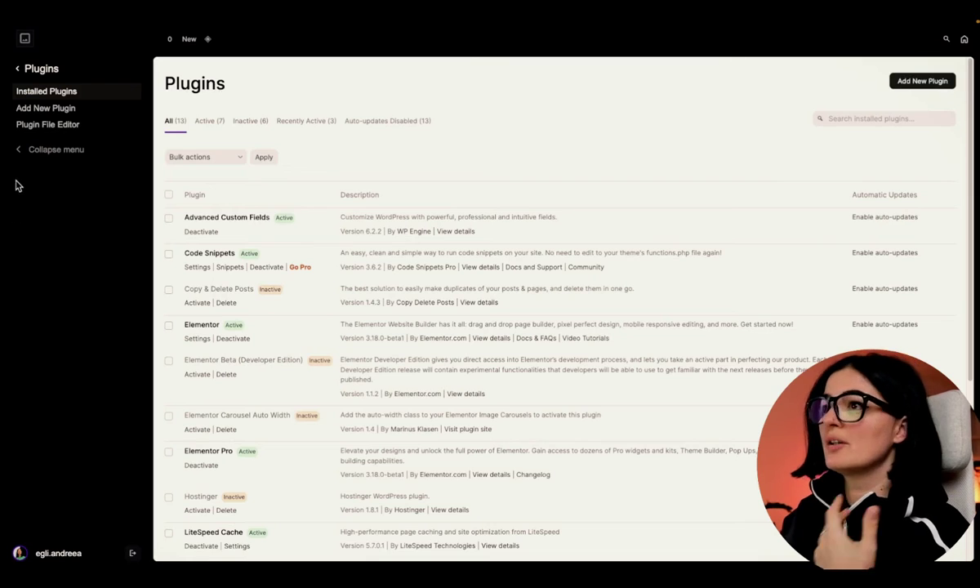
# - Leave the installed plugins list for the Add New Plugin page
pyautogui.click(921, 84)
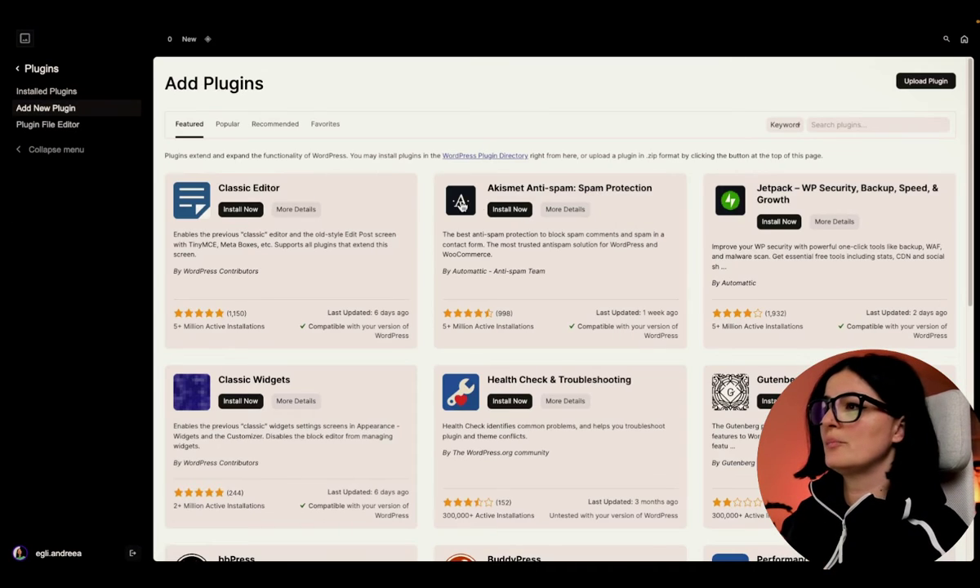
# - Search plugins for 'quill form', see Quill Forms already active, then return to the admin menu
pyautogui.click(828, 125)
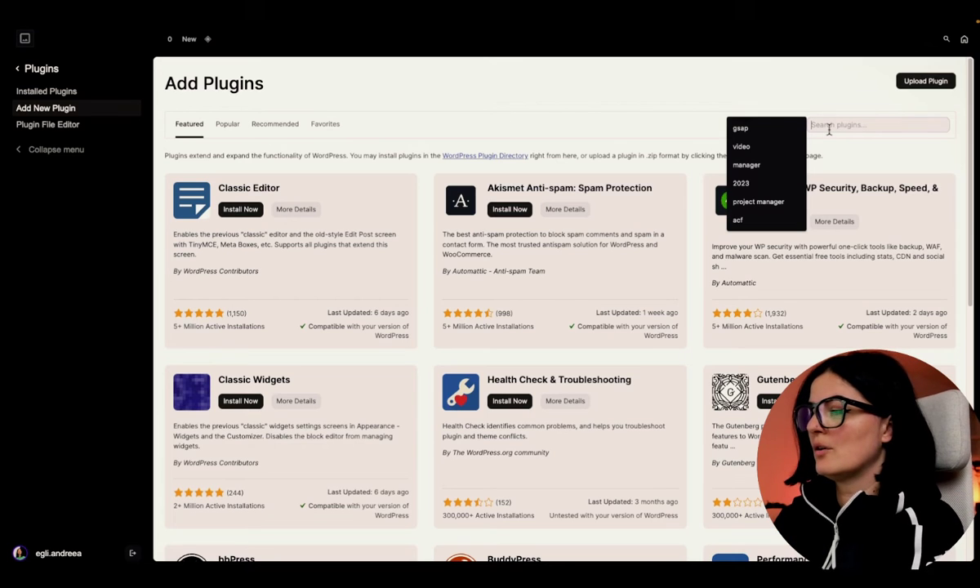
pyautogui.write('q')
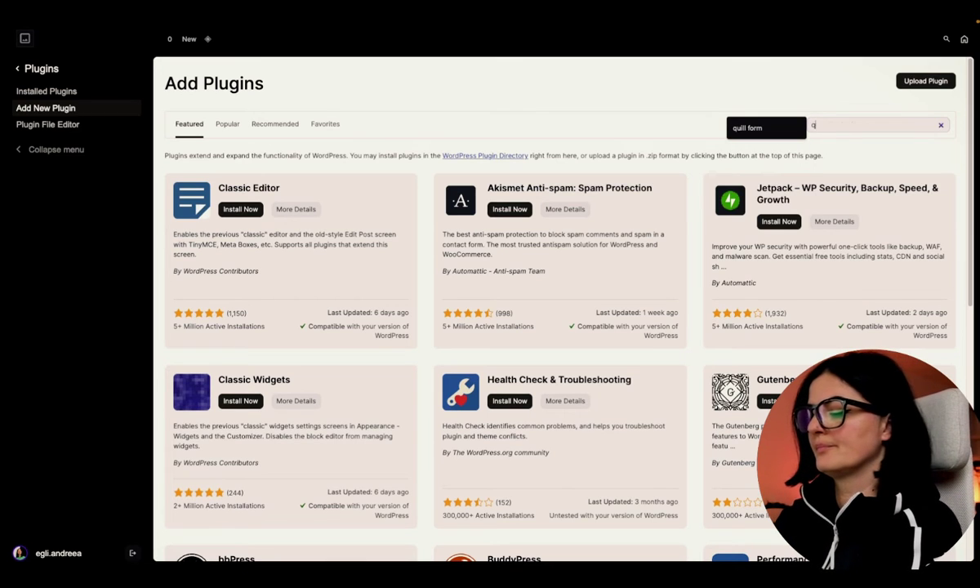
pyautogui.write('ui')
pyautogui.click(788, 131)
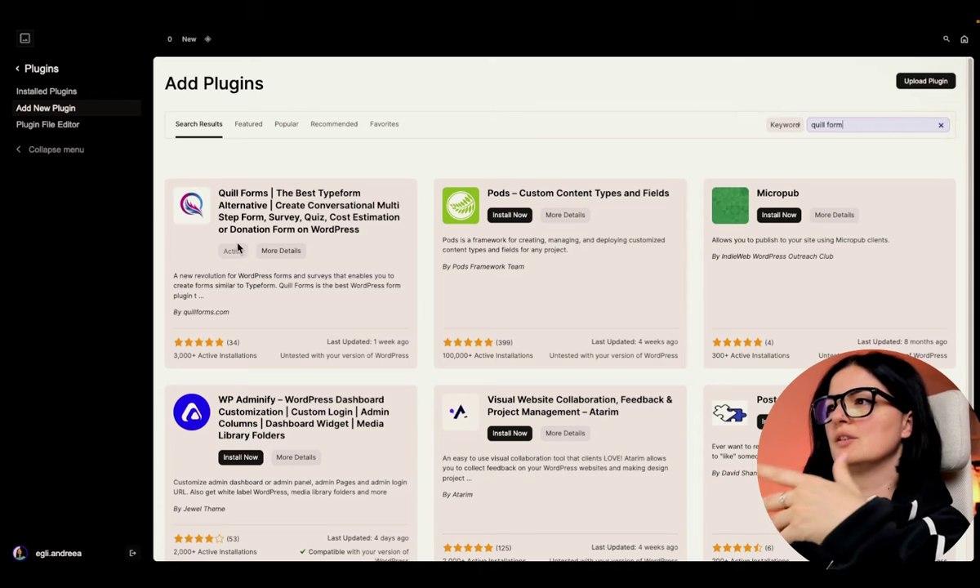
pyautogui.click(19, 71)
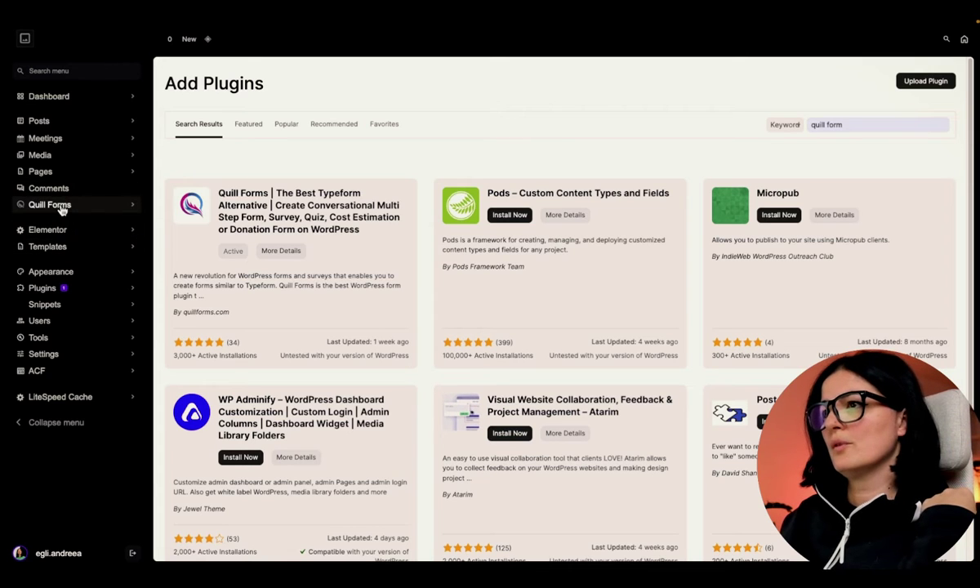
# - Open Quill Forms All Forms, then the Addons page, and scroll through the addon cards
pyautogui.click(61, 205)
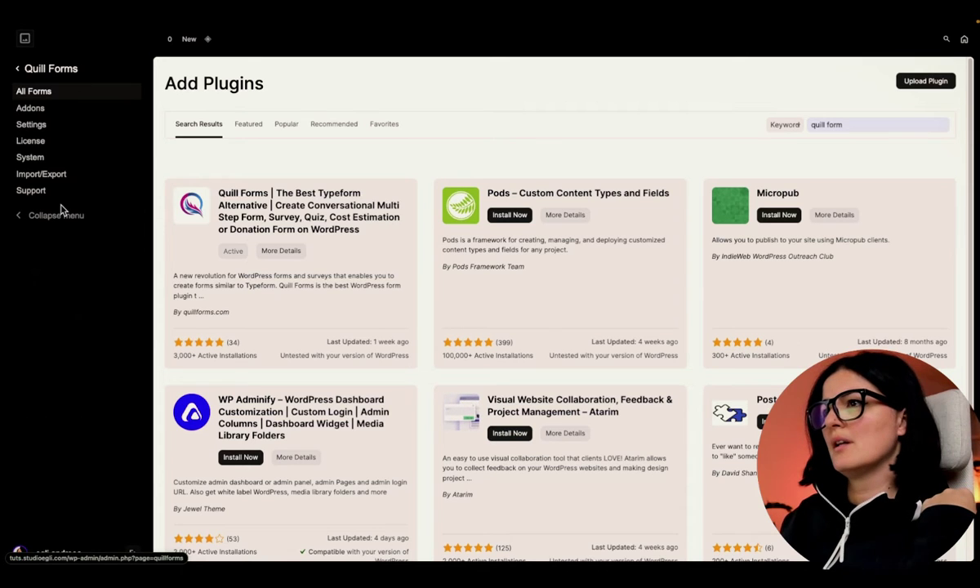
pyautogui.click(34, 92)
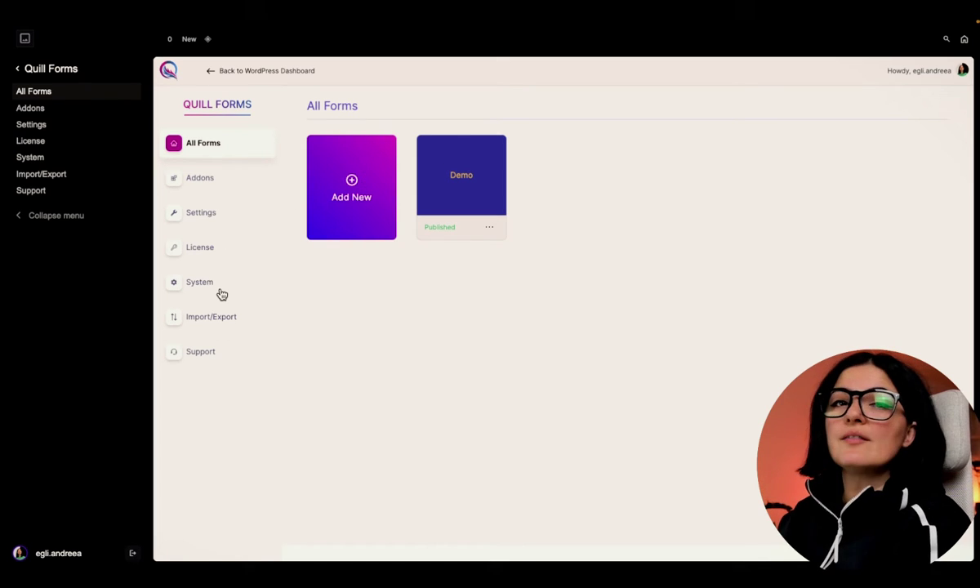
pyautogui.click(202, 183)
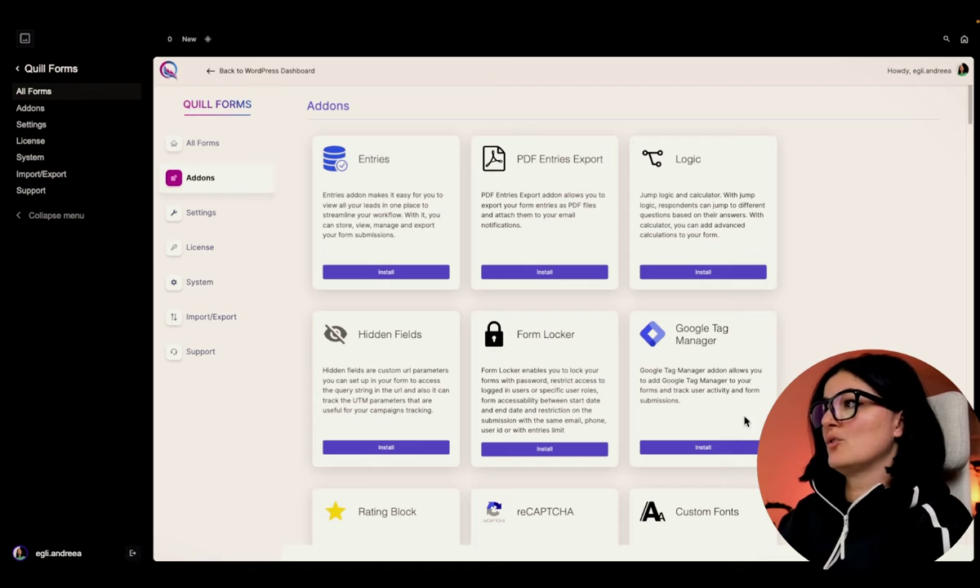
pyautogui.scroll(-5, 682, 408)
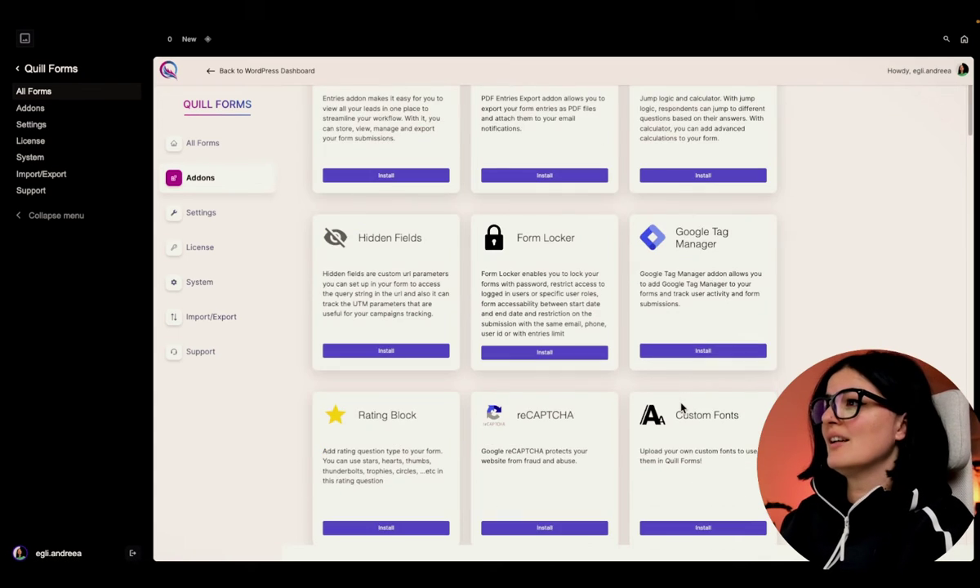
pyautogui.scroll(-15, 682, 409)
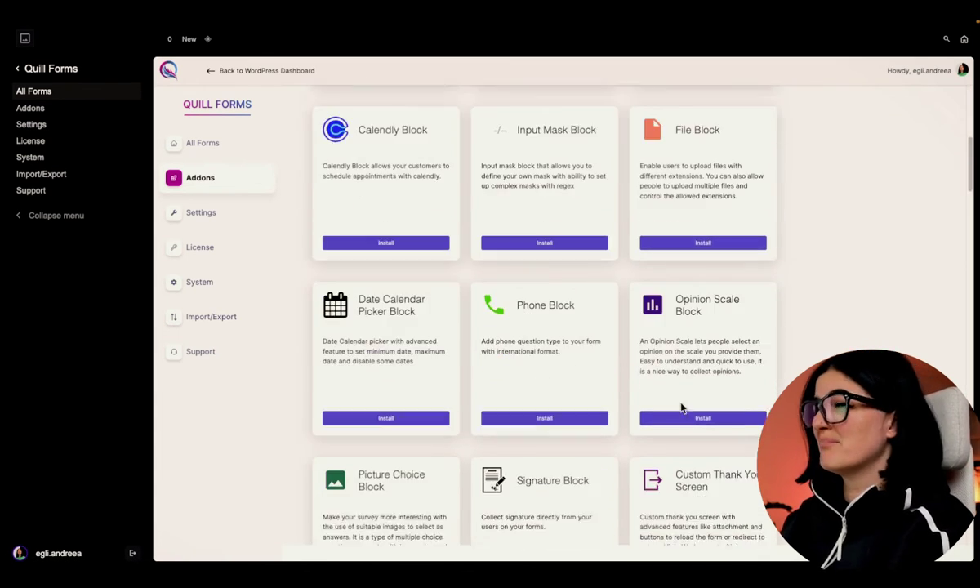
pyautogui.scroll(-7, 682, 408)
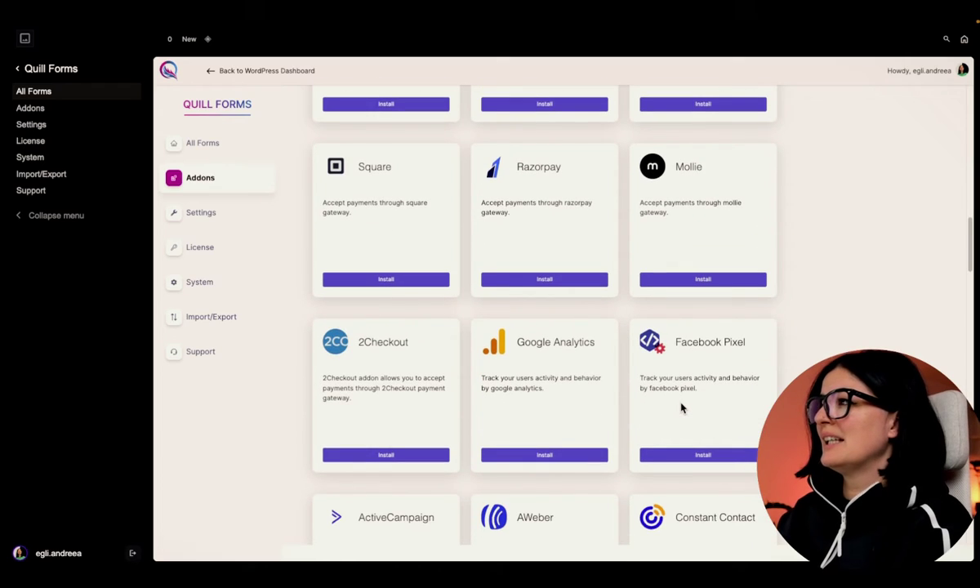
pyautogui.scroll(-20, 681, 408)
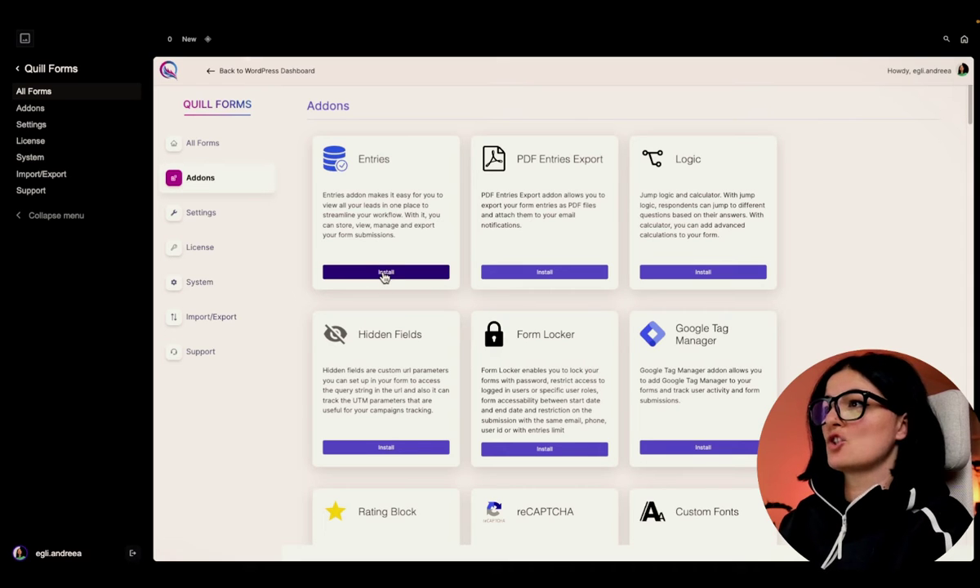
# - Attempt the Entries addon install, dismiss the pro-addon notice, and return to All Forms
pyautogui.click(385, 272)
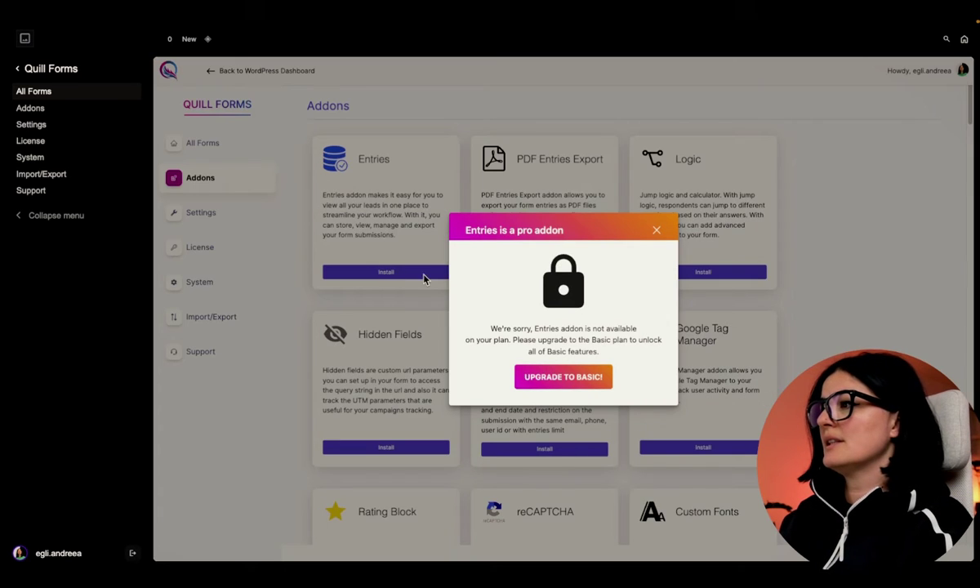
pyautogui.click(656, 232)
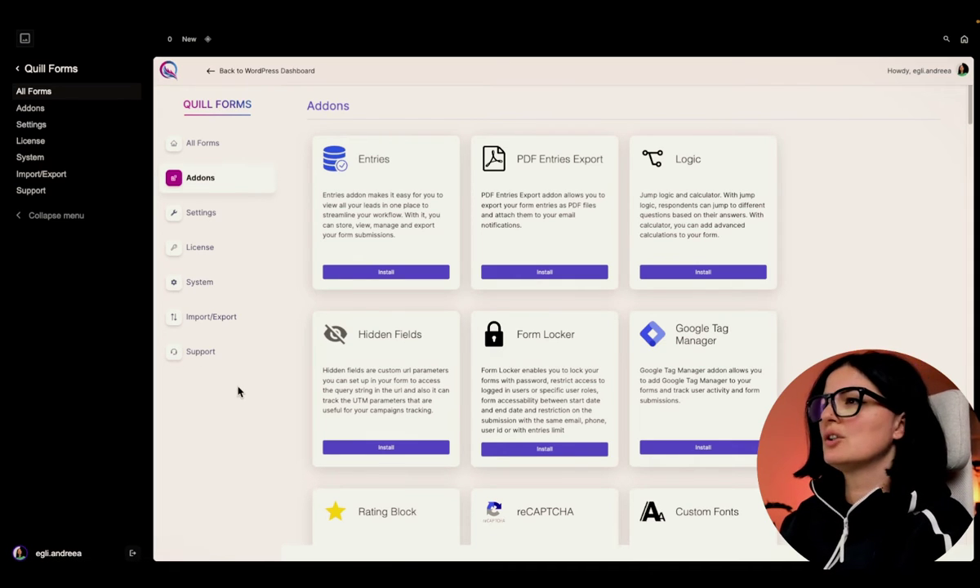
pyautogui.click(194, 149)
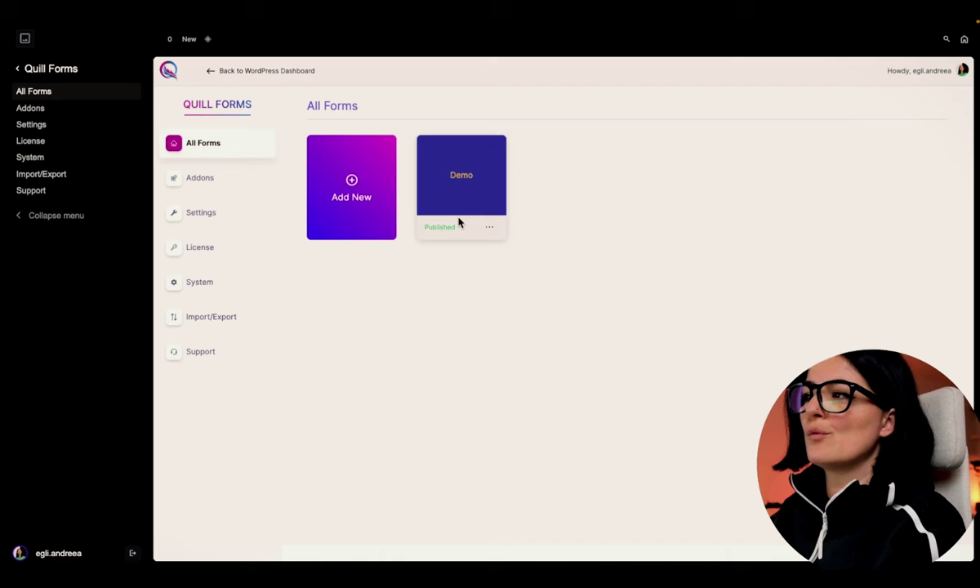
# - Browse the ready-made form templates, then close the new form dialog without choosing one
pyautogui.click(353, 182)
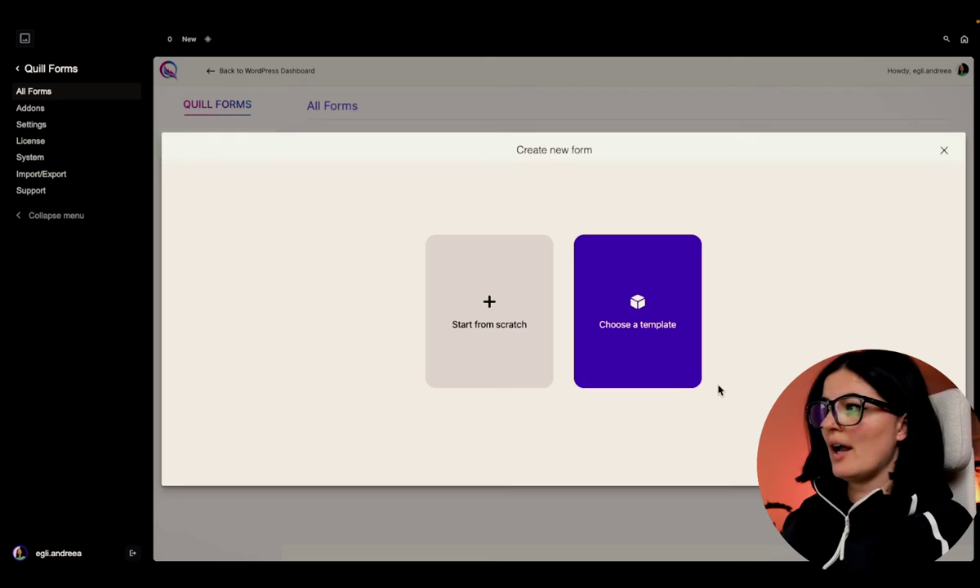
pyautogui.click(672, 328)
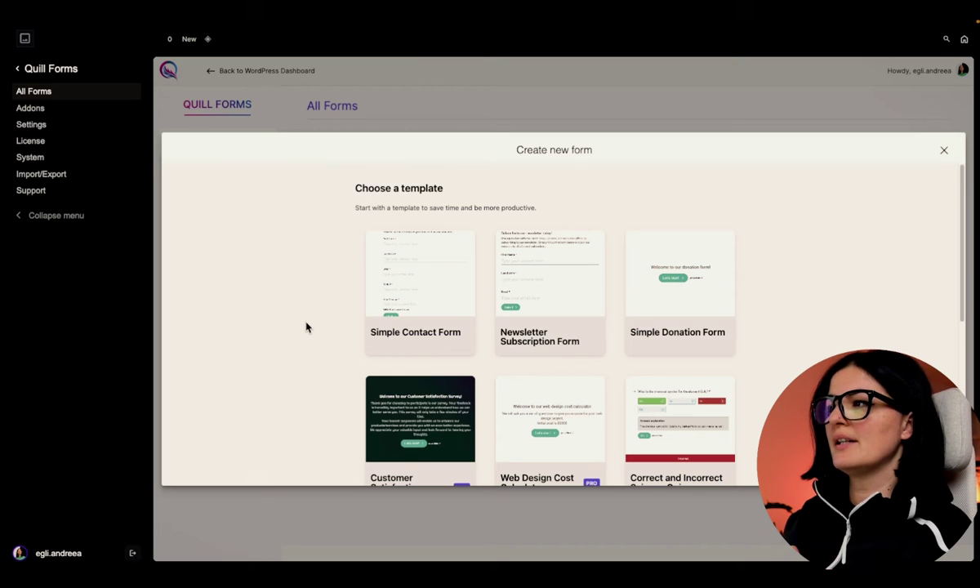
pyautogui.scroll(-3, 306, 327)
pyautogui.scroll(-2, 306, 327)
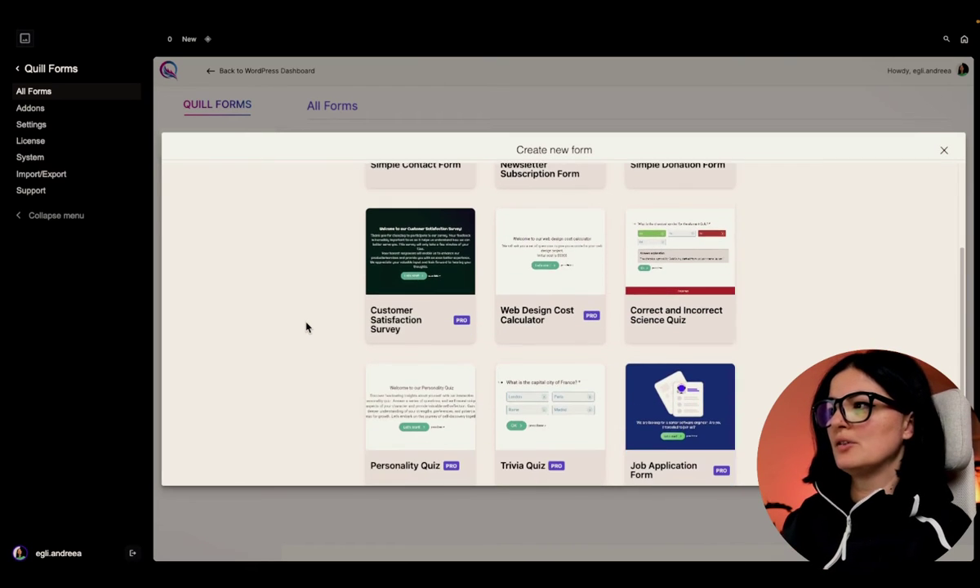
pyautogui.scroll(-3, 306, 327)
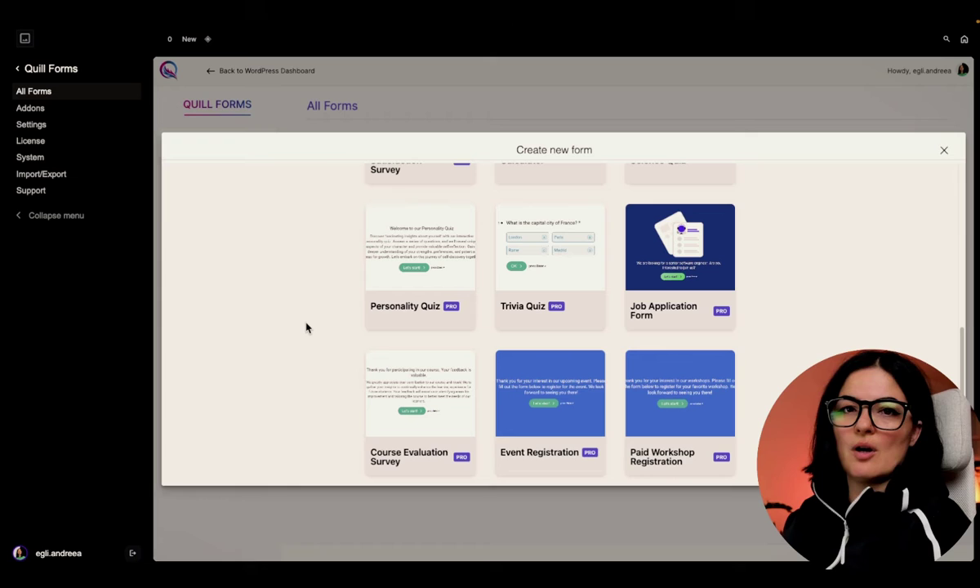
pyautogui.scroll(2, 306, 326)
pyautogui.scroll(1, 306, 326)
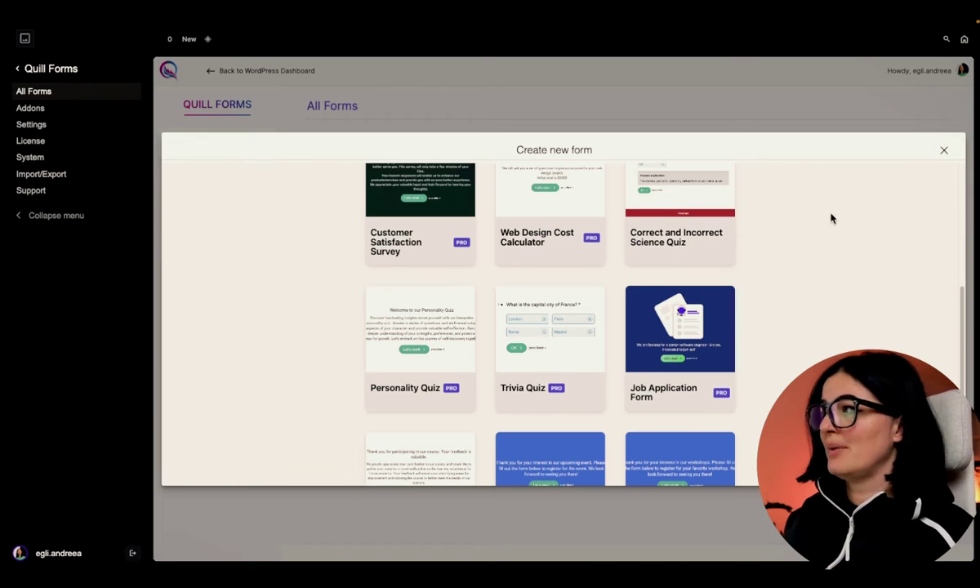
pyautogui.click(942, 152)
# - Start a new form from scratch and enter the title 'Video form'
pyautogui.click(367, 187)
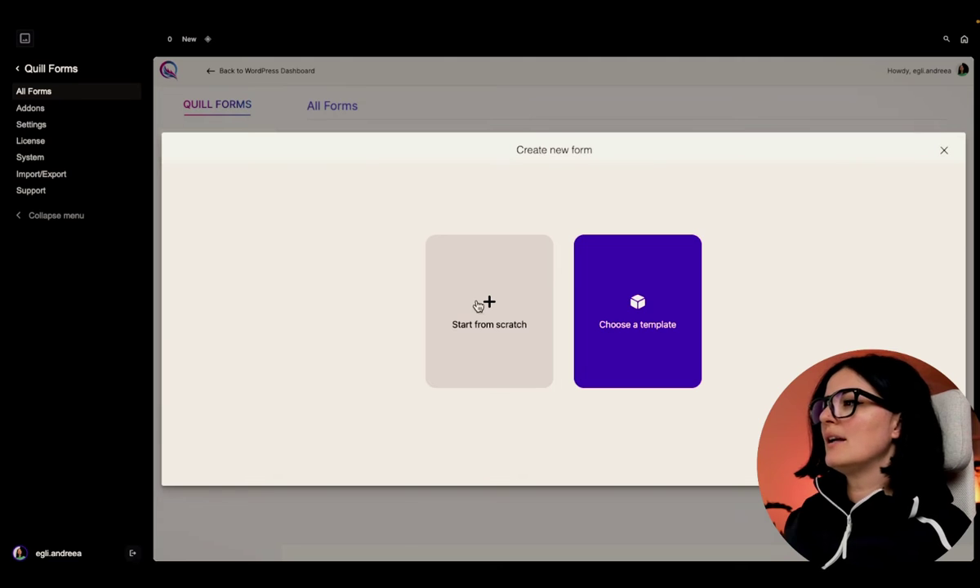
pyautogui.click(480, 304)
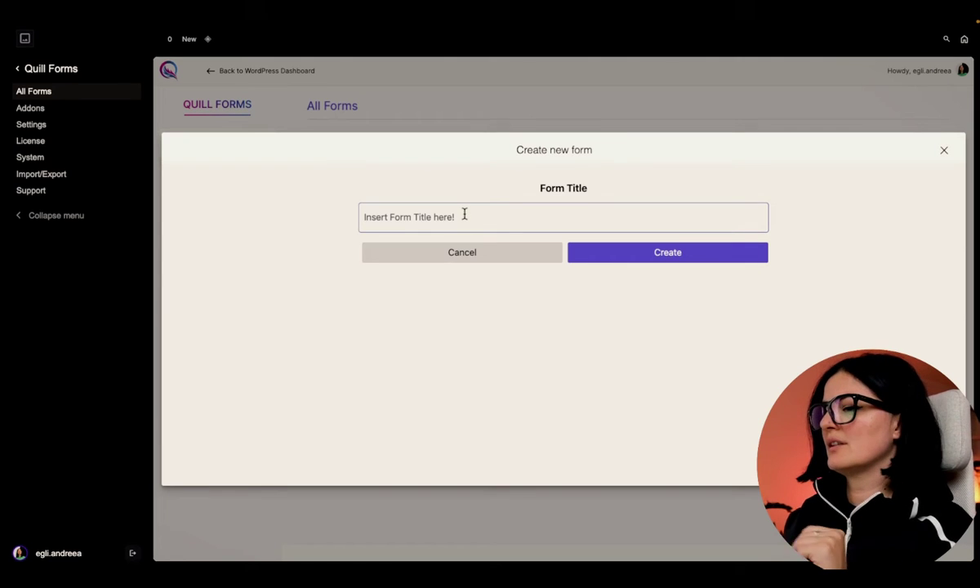
pyautogui.press('capslock')
pyautogui.write('Video form')
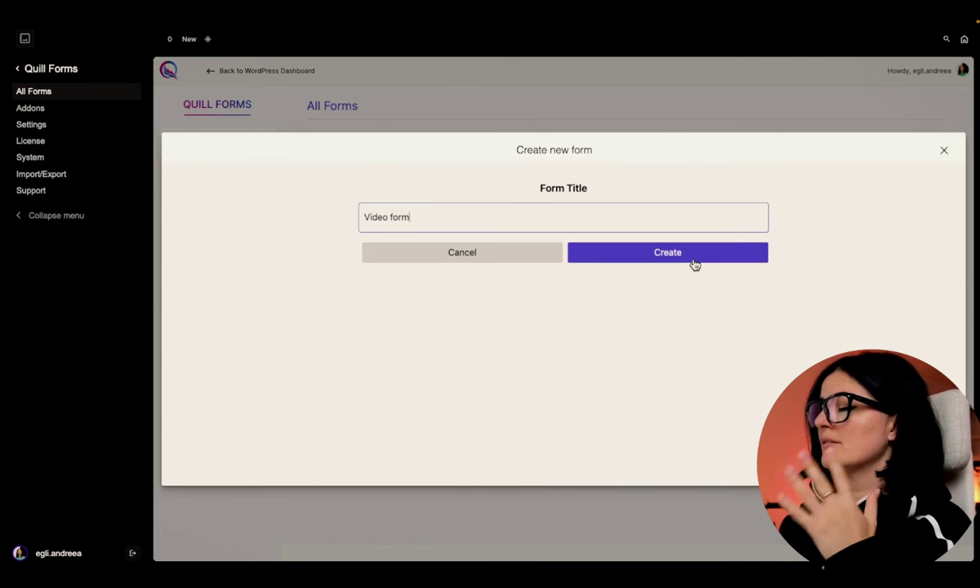
# - Create 'Video form' and open the builder's Theme panel showing the saved theme Form
pyautogui.click(693, 261)
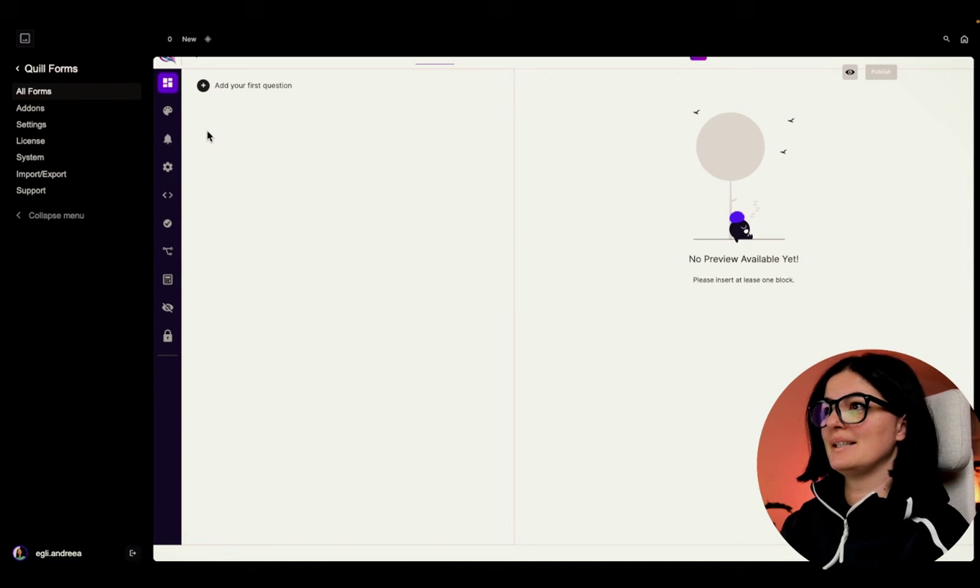
pyautogui.click(169, 112)
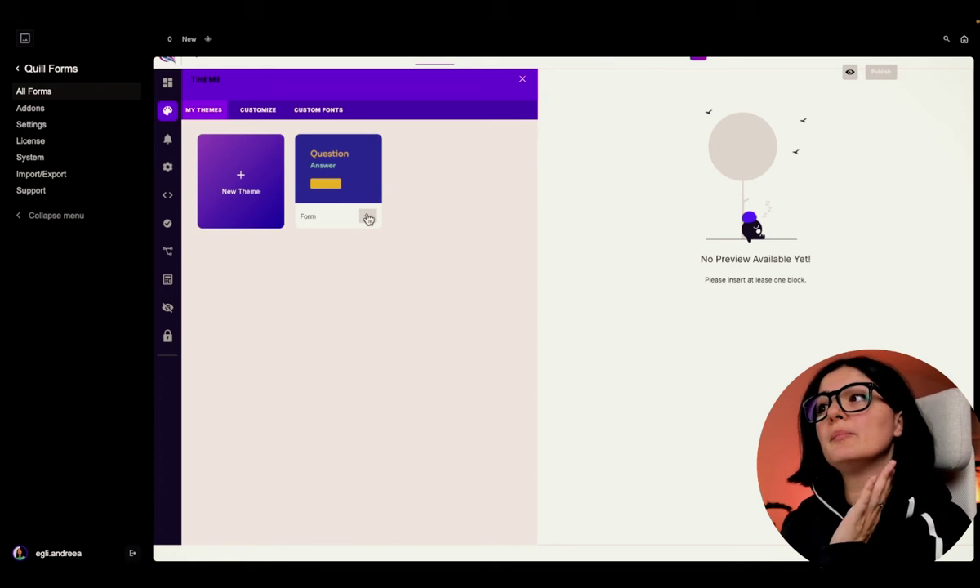
# - Customize the Form theme and expand Theme Title to edit its Title field
pyautogui.click(368, 218)
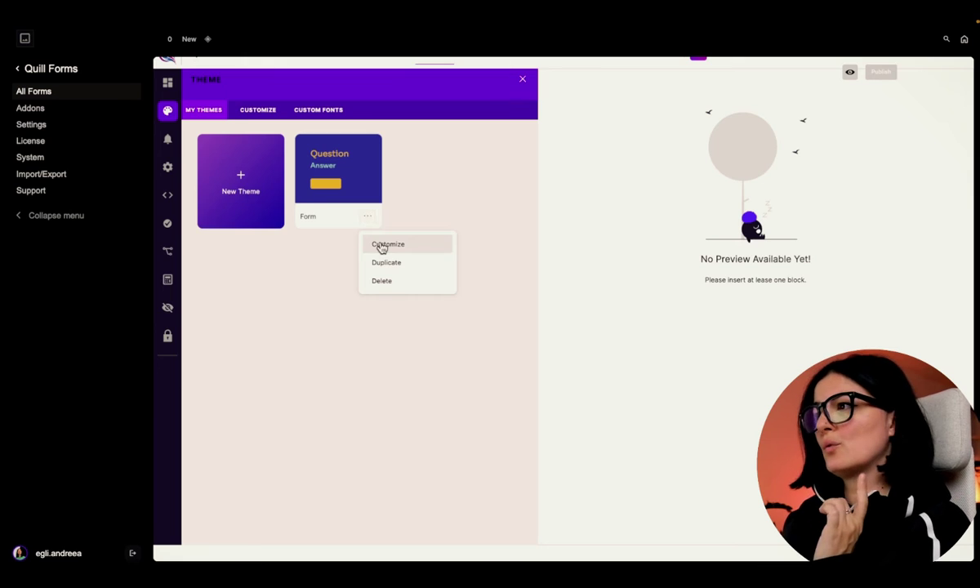
pyautogui.click(378, 244)
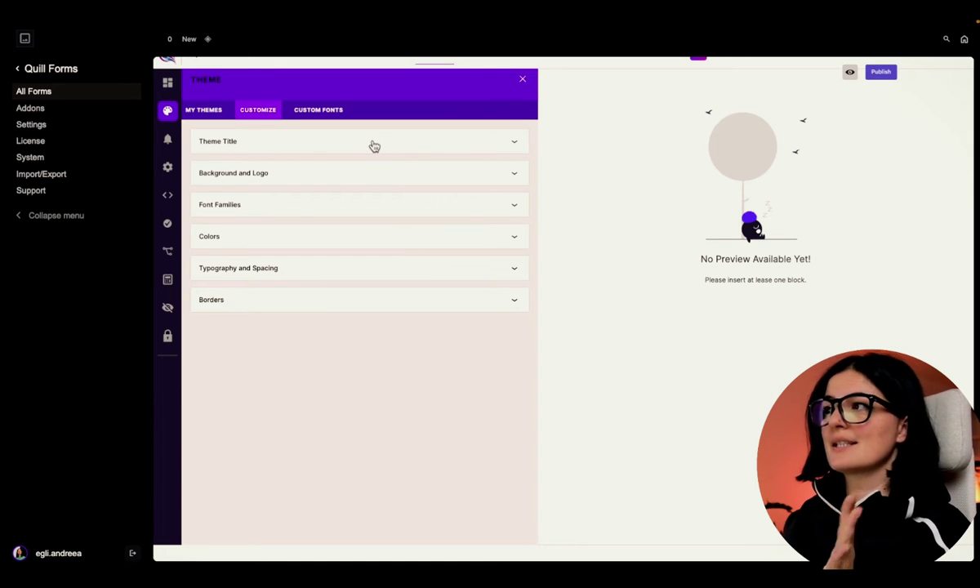
pyautogui.click(374, 146)
pyautogui.click(330, 188)
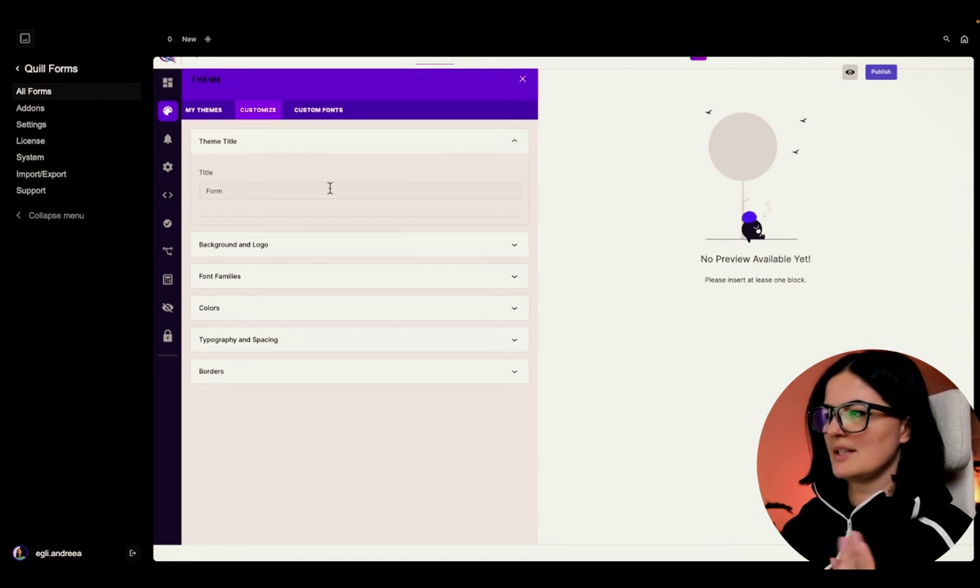
# - Collapse Theme Title and expand the Background and Logo settings
pyautogui.click(344, 150)
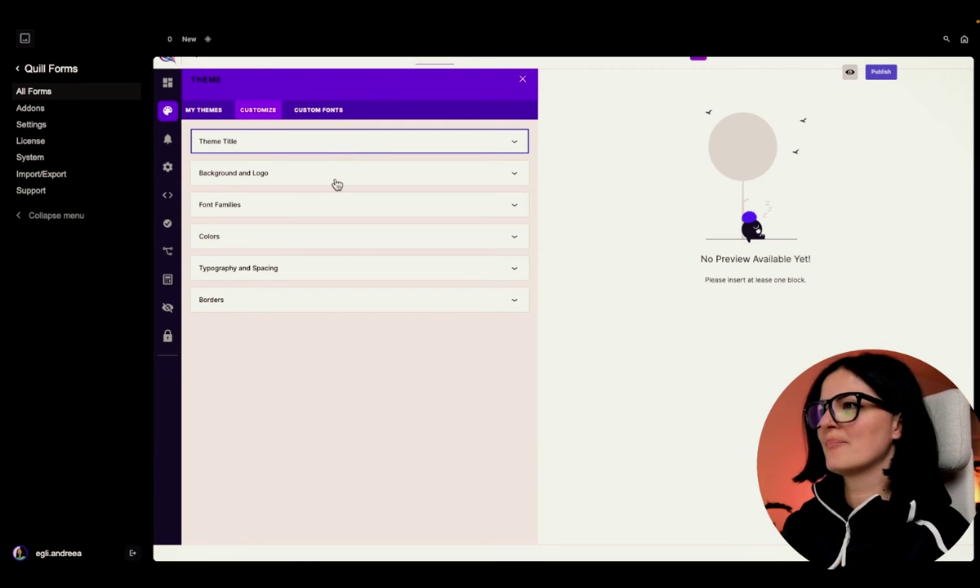
pyautogui.click(336, 179)
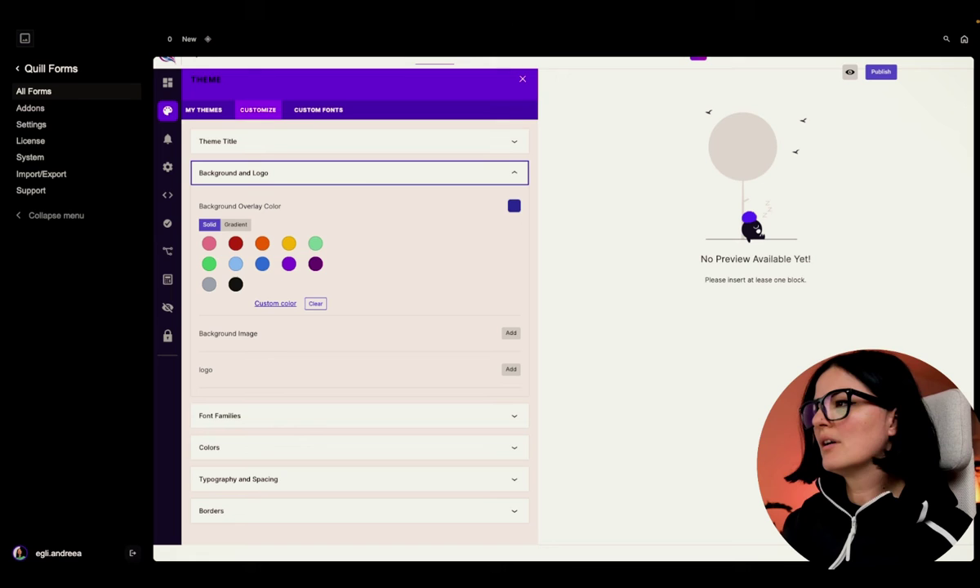
# - Expand Font Families and browse the Base Font list, keeping Sora unchanged
pyautogui.click(323, 412)
pyautogui.scroll(-3, 354, 431)
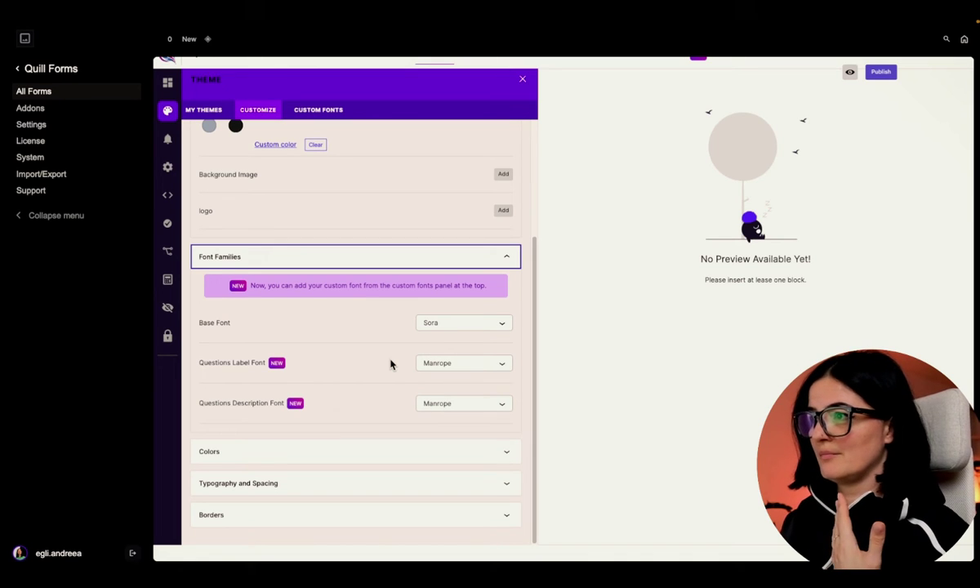
pyautogui.click(461, 323)
pyautogui.scroll(-5, 481, 405)
pyautogui.scroll(10, 481, 405)
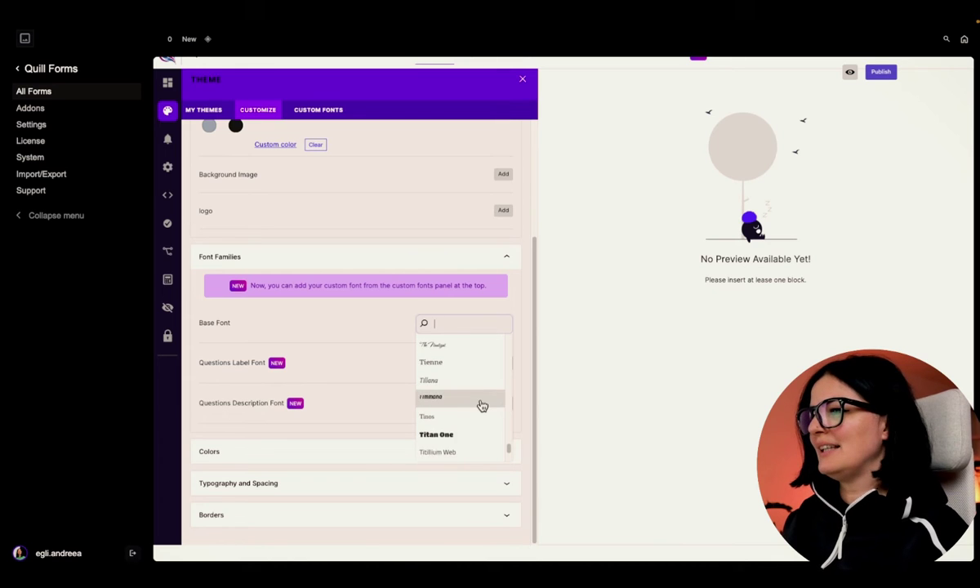
pyautogui.scroll(2, 378, 363)
pyautogui.scroll(-4, 372, 433)
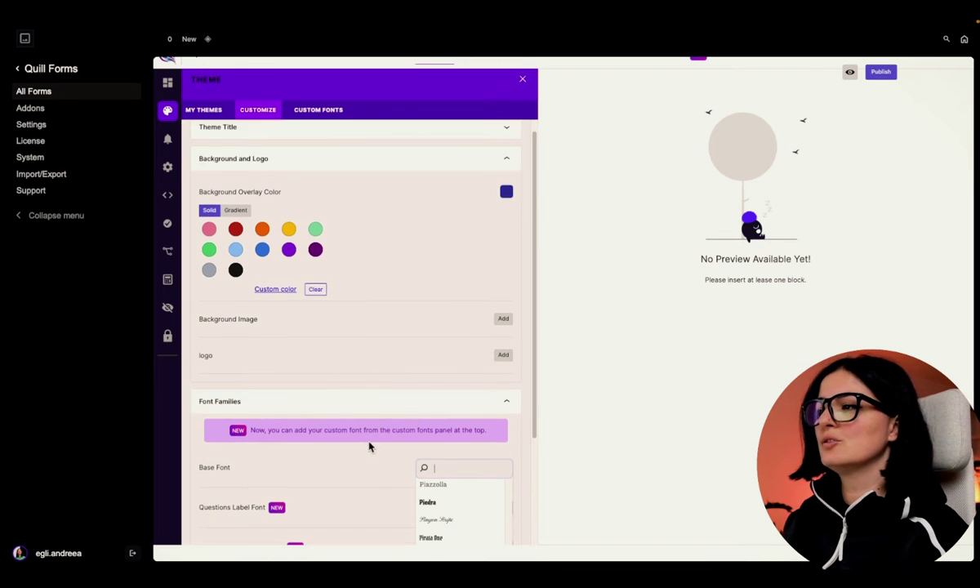
pyautogui.click(348, 332)
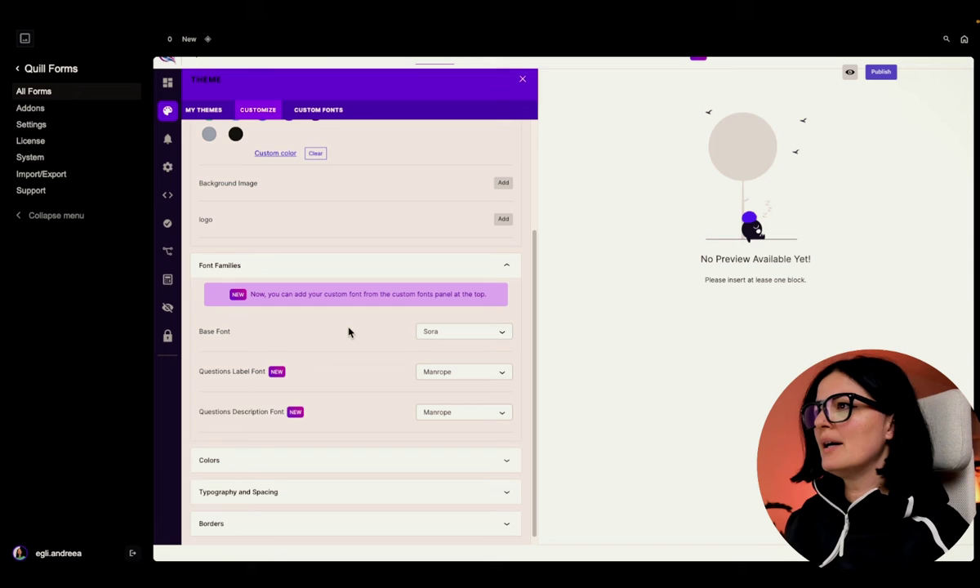
# - Check the locked Custom Fonts tab, then back in Customize expand Font Families and Colors
pyautogui.click(335, 112)
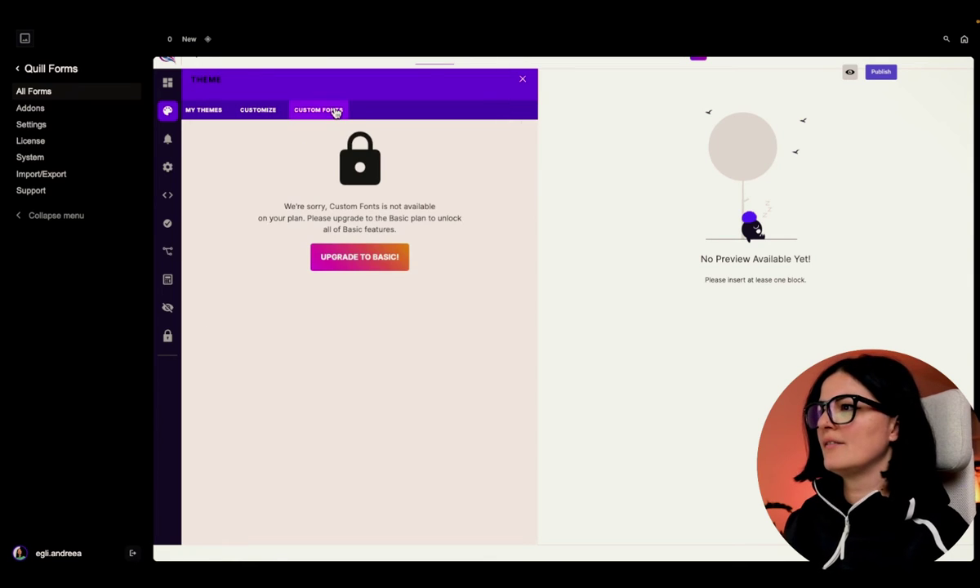
pyautogui.click(270, 115)
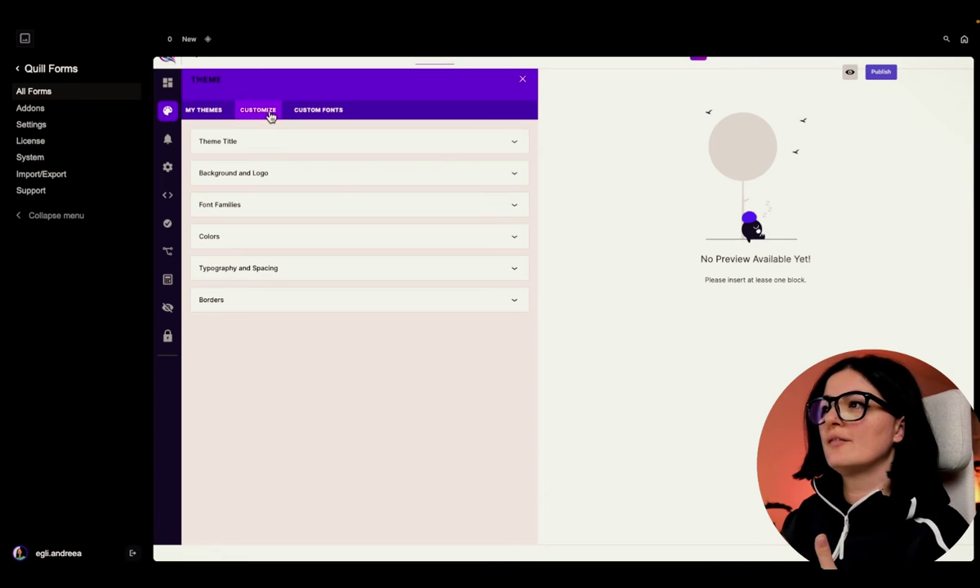
pyautogui.click(300, 208)
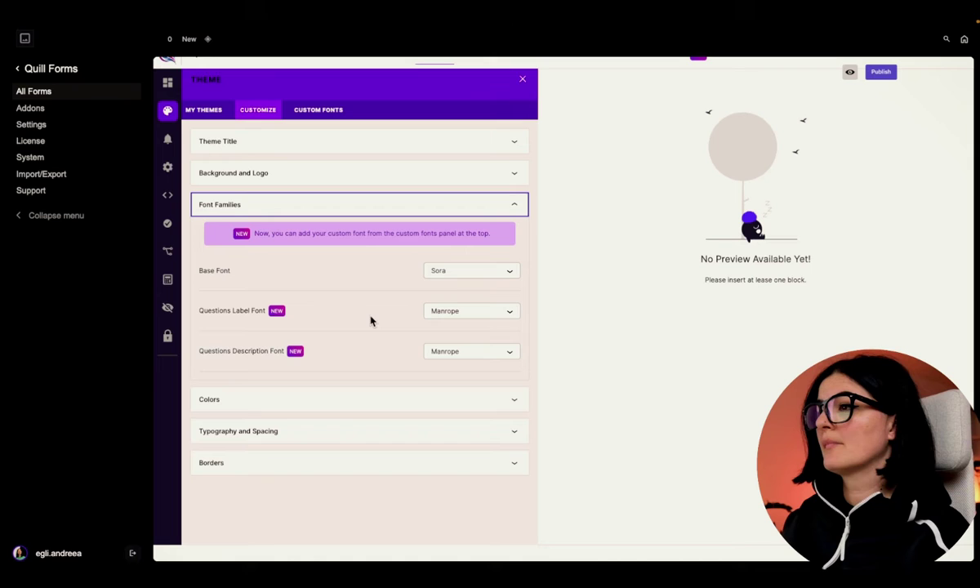
pyautogui.click(346, 400)
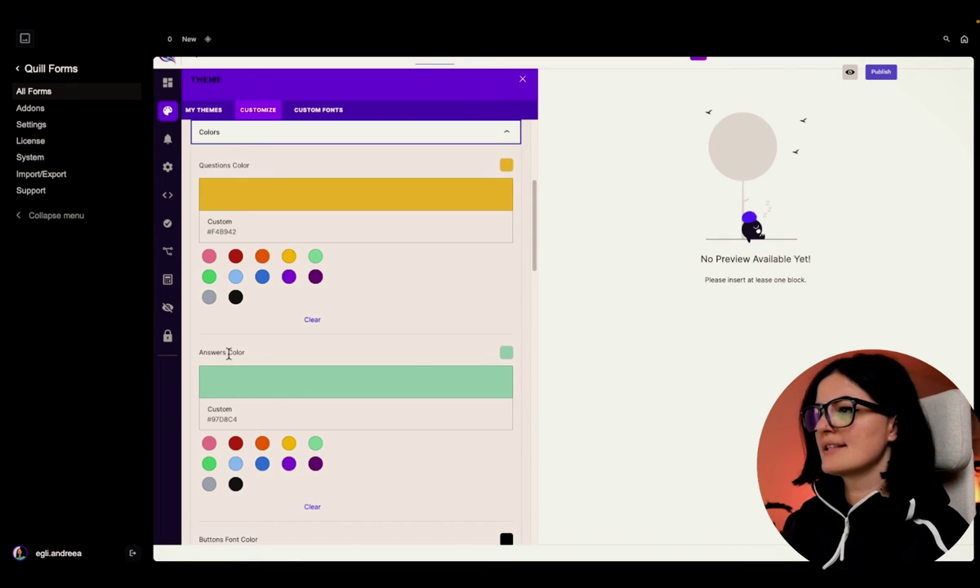
pyautogui.scroll(-3, 306, 368)
pyautogui.scroll(-2, 306, 367)
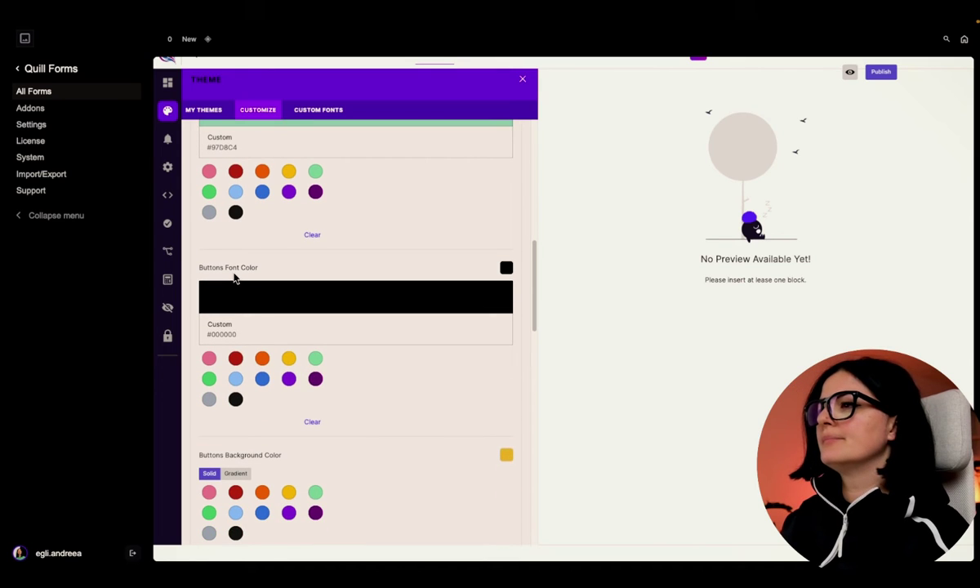
pyautogui.scroll(-1, 245, 271)
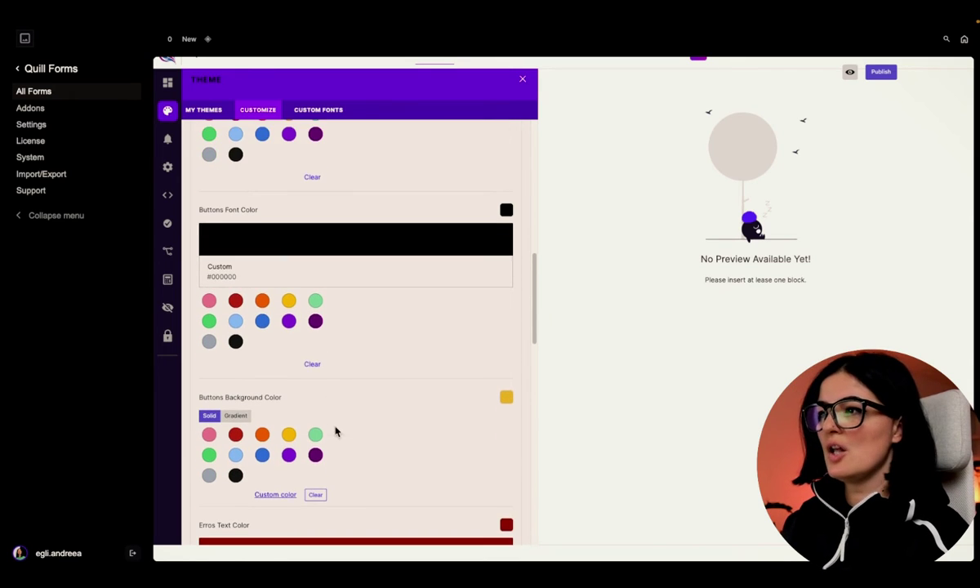
pyautogui.scroll(-6, 331, 426)
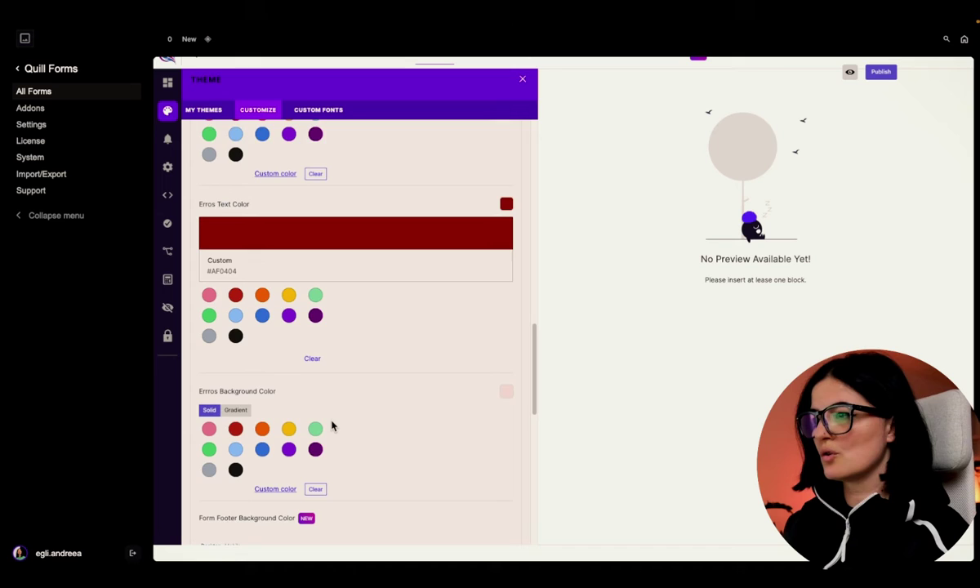
pyautogui.scroll(-5, 332, 425)
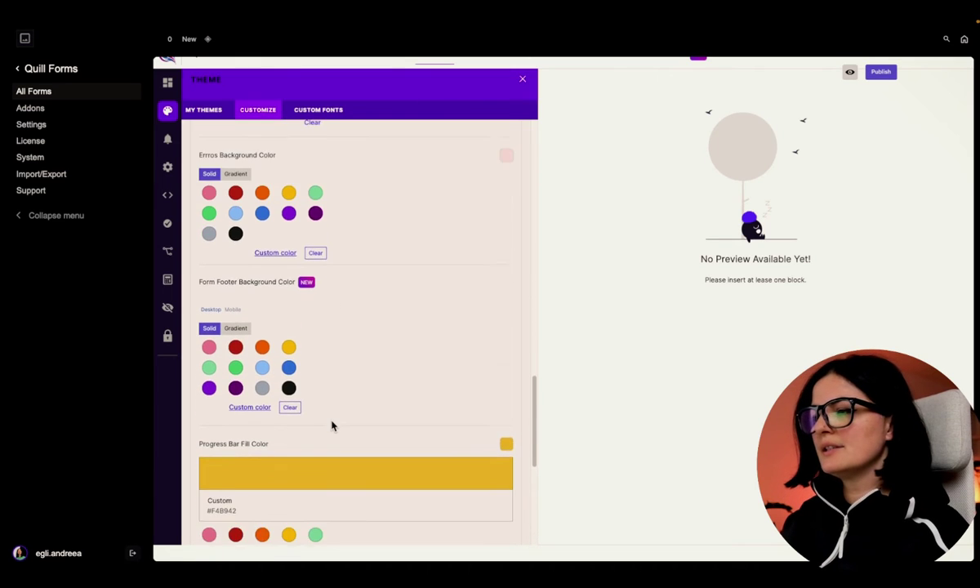
pyautogui.scroll(-2, 332, 425)
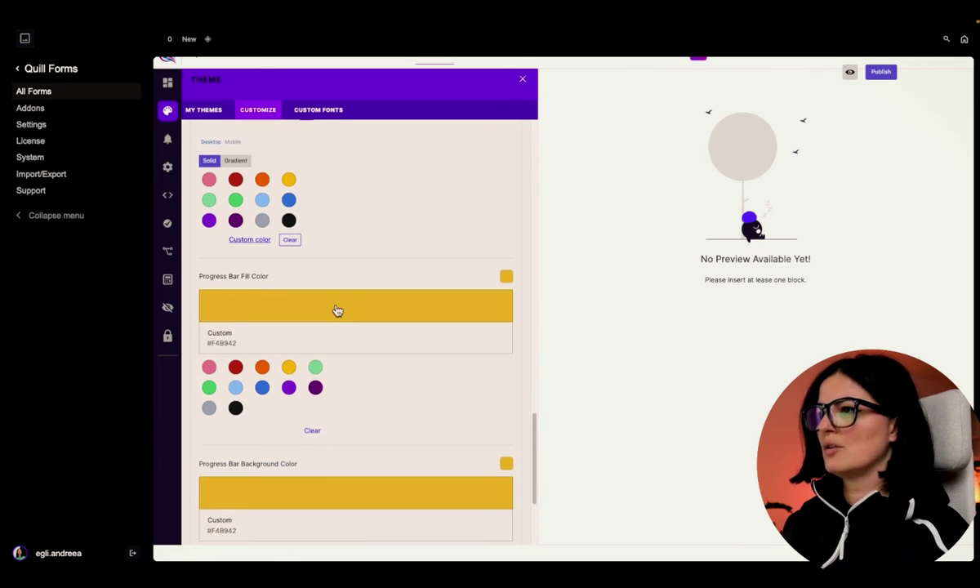
pyautogui.scroll(15, 354, 376)
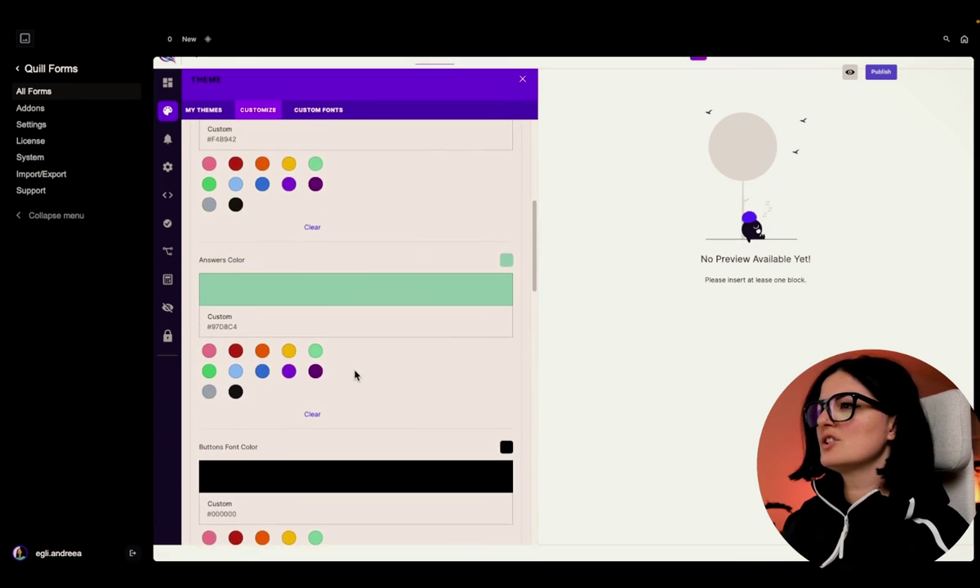
pyautogui.scroll(1, 354, 376)
pyautogui.scroll(-2, 354, 375)
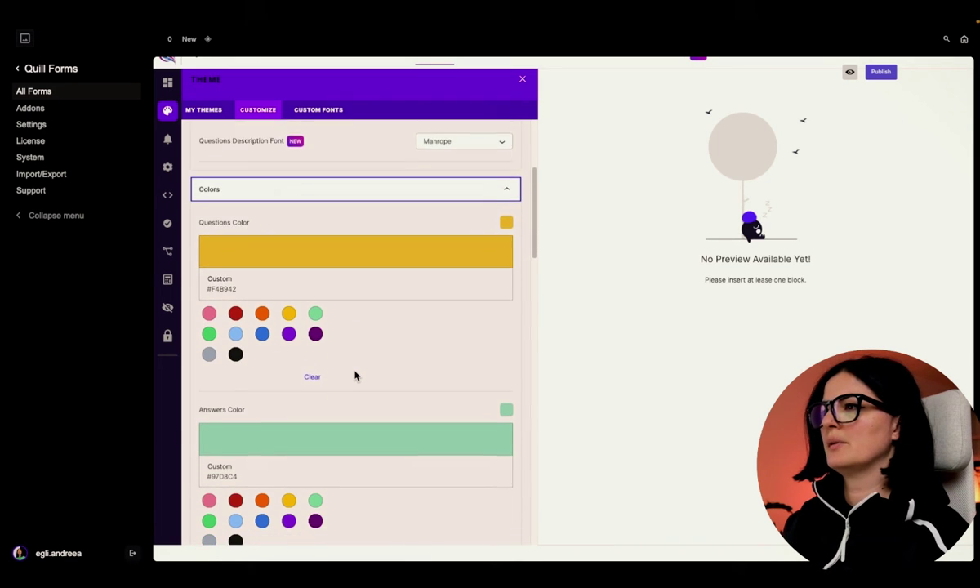
# - Inspect the Questions Color picker, keeping the Hex format with value F4B942, then close it
pyautogui.click(334, 229)
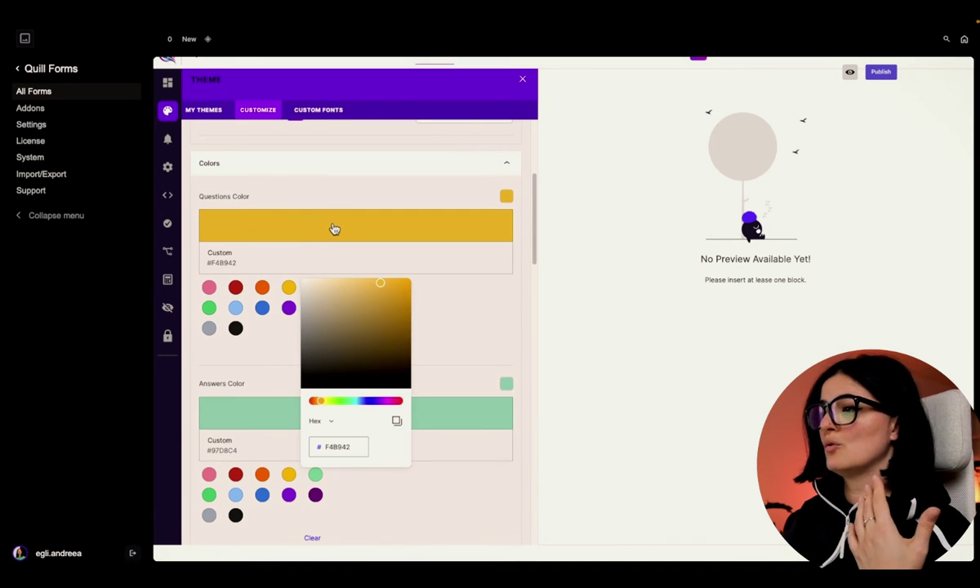
pyautogui.click(330, 422)
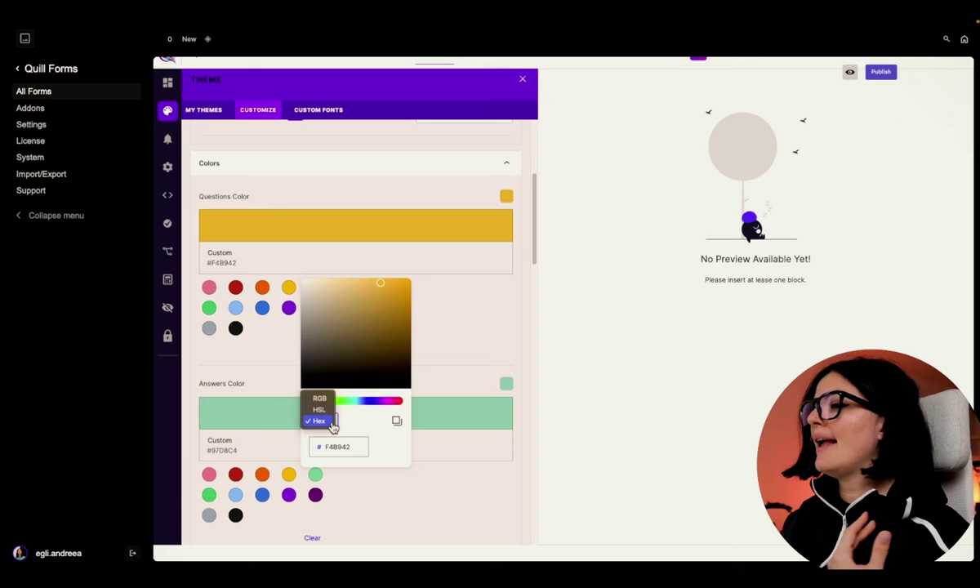
pyautogui.click(346, 419)
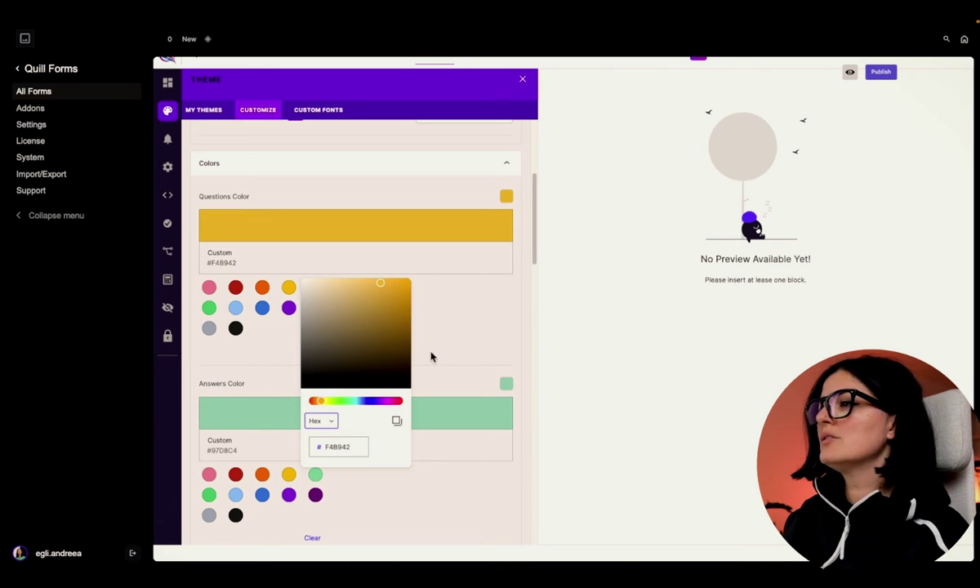
pyautogui.click(342, 451)
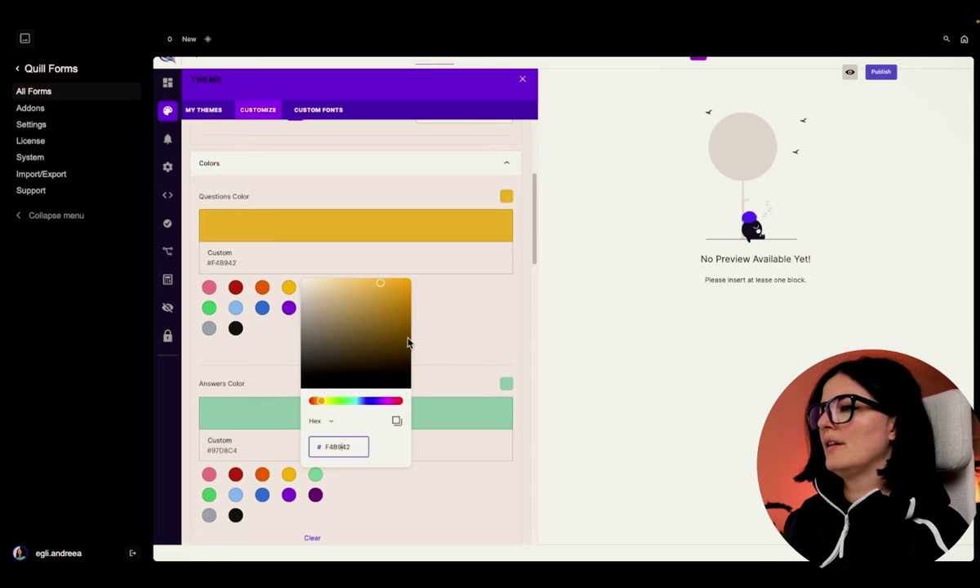
pyautogui.click(448, 385)
pyautogui.scroll(-10, 431, 490)
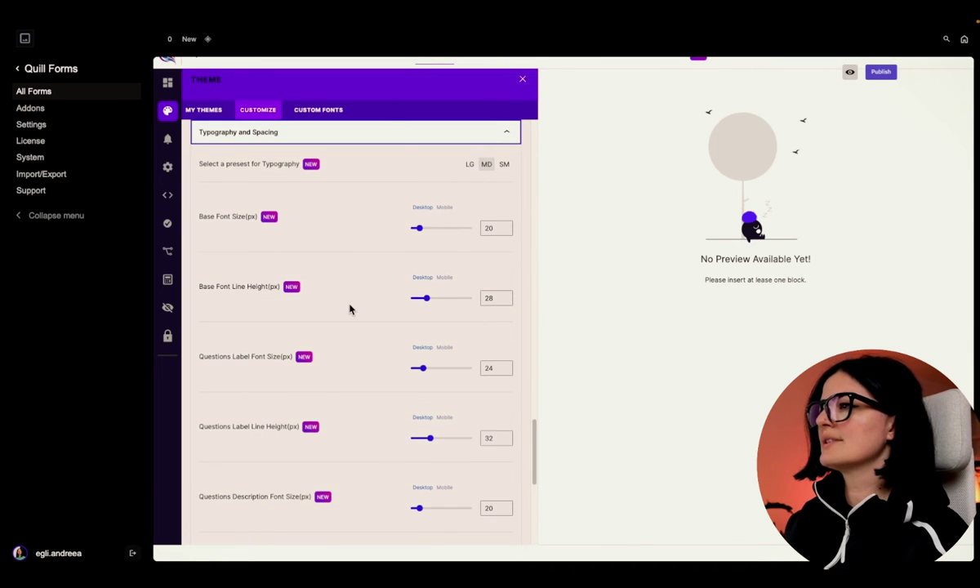
# - View the 16 px mobile Buttons Font Size, then collapse Font Families, Colors, Typography and Borders
pyautogui.scroll(-5, 349, 309)
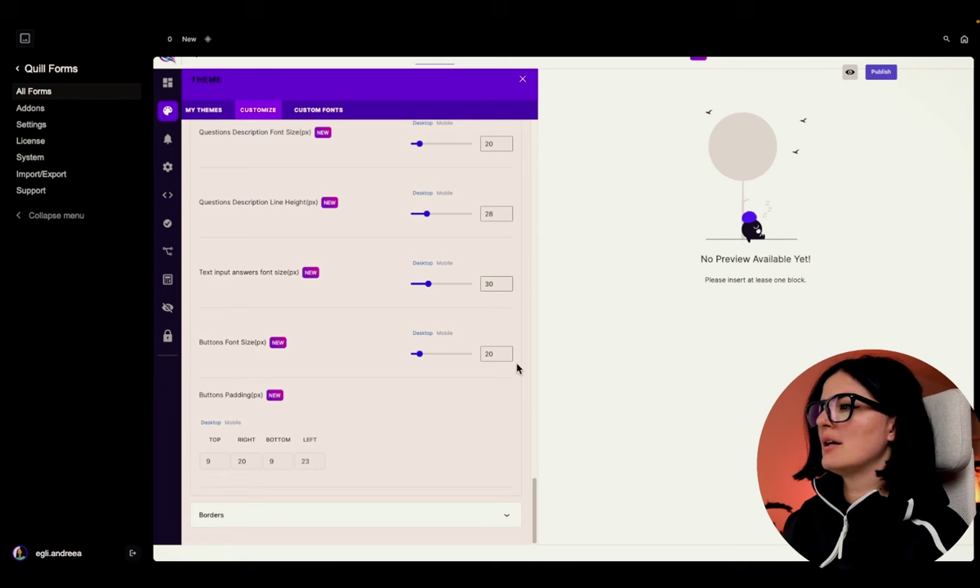
pyautogui.click(443, 335)
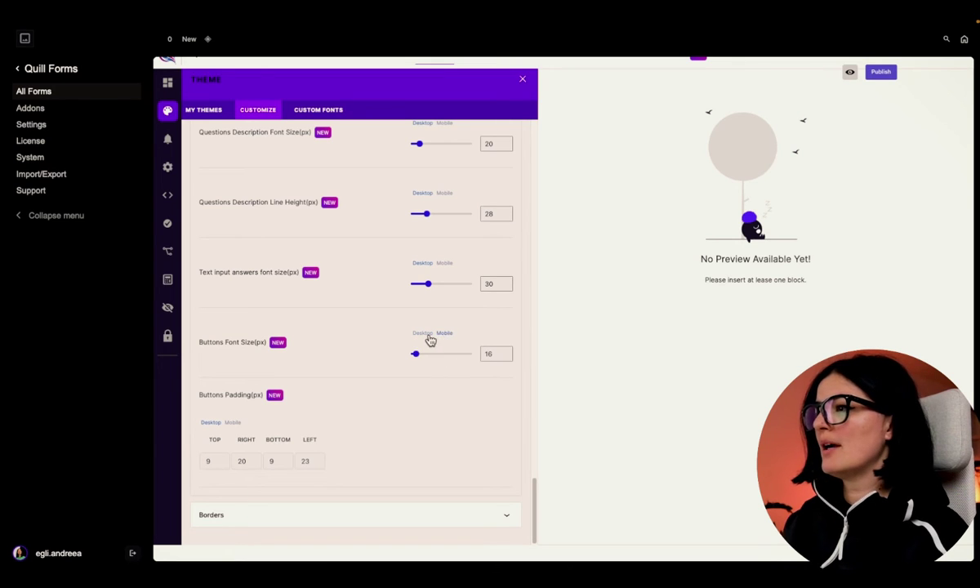
pyautogui.scroll(15, 366, 393)
pyautogui.click(306, 212)
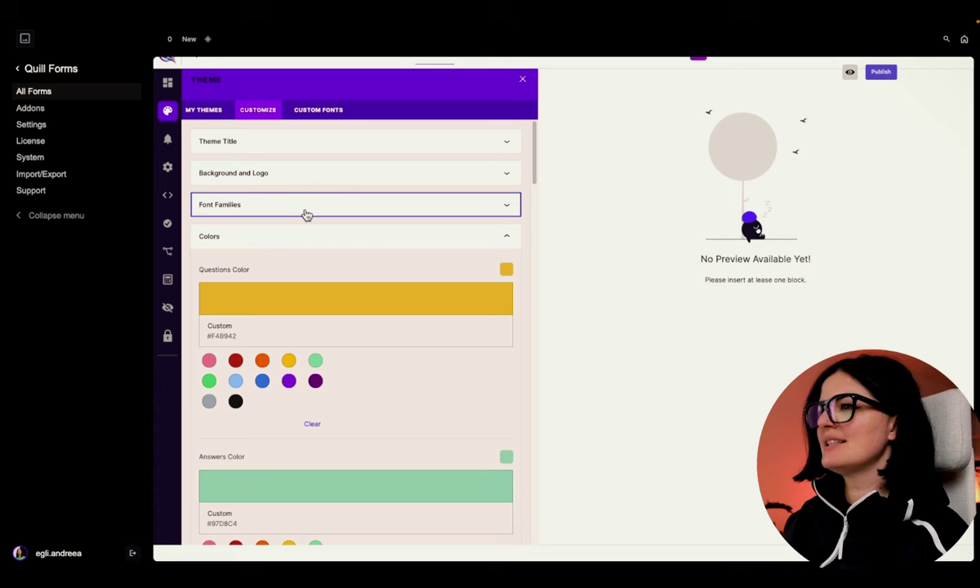
pyautogui.click(305, 238)
pyautogui.click(311, 268)
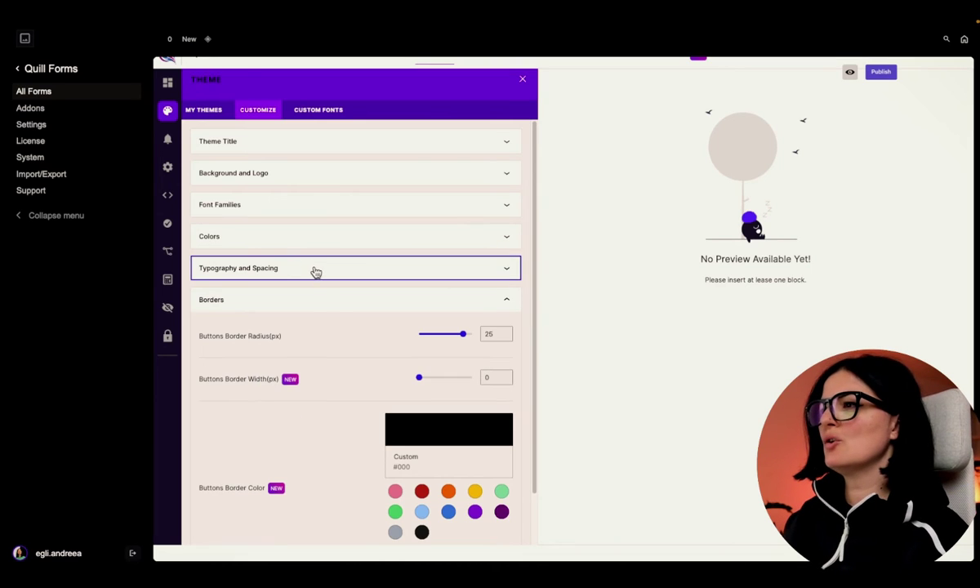
pyautogui.click(334, 307)
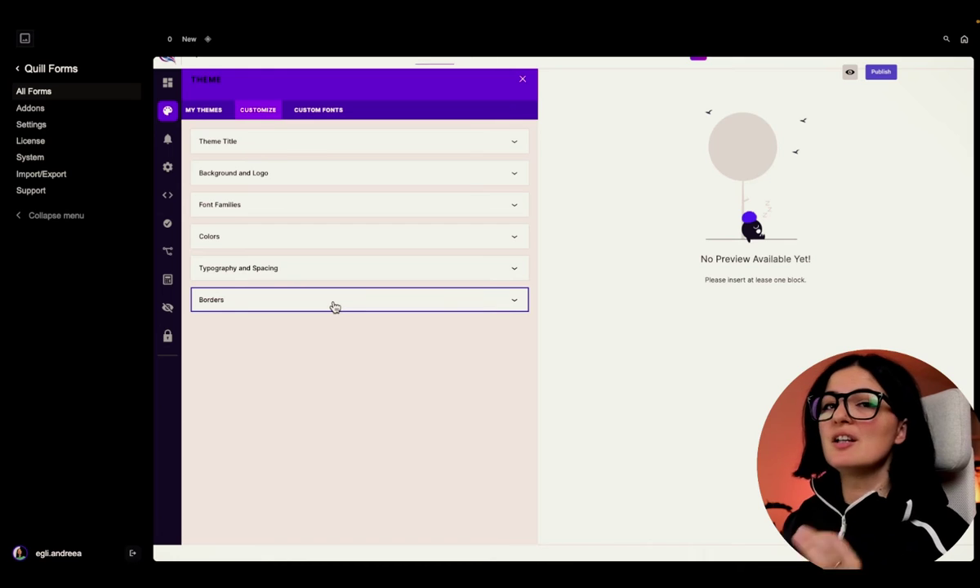
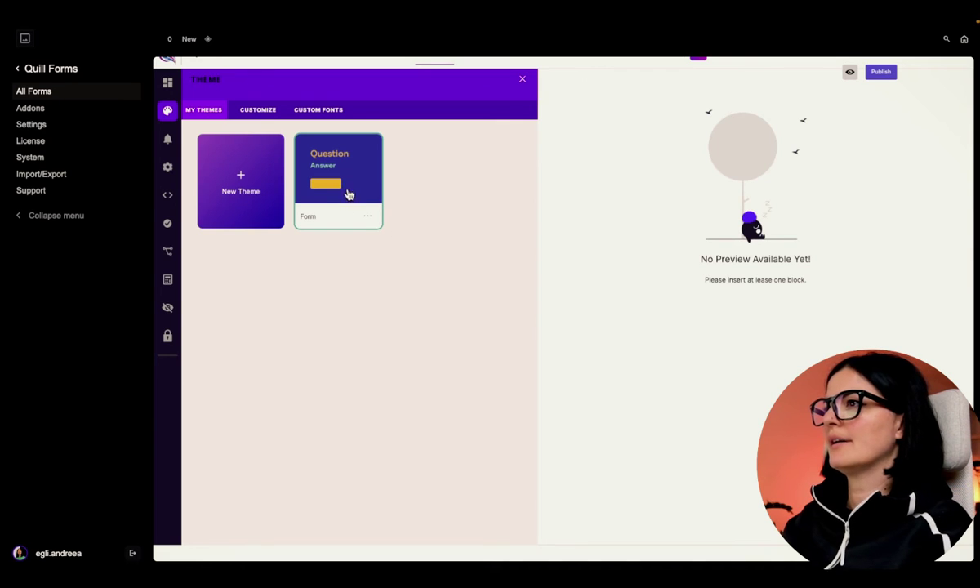
# - Leave the Theme panel and insert a Multiple Choice block as the form's first question
pyautogui.click(167, 80)
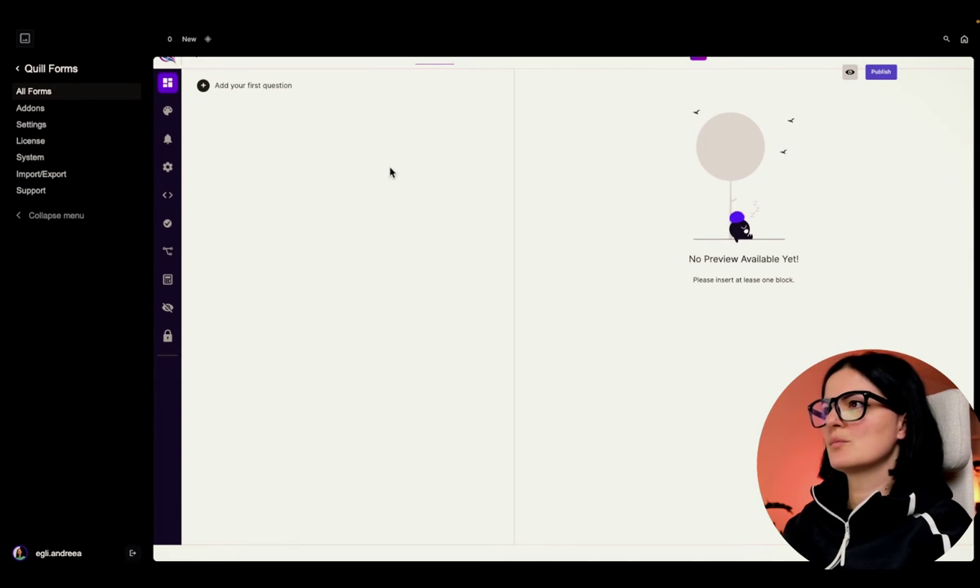
pyautogui.click(203, 86)
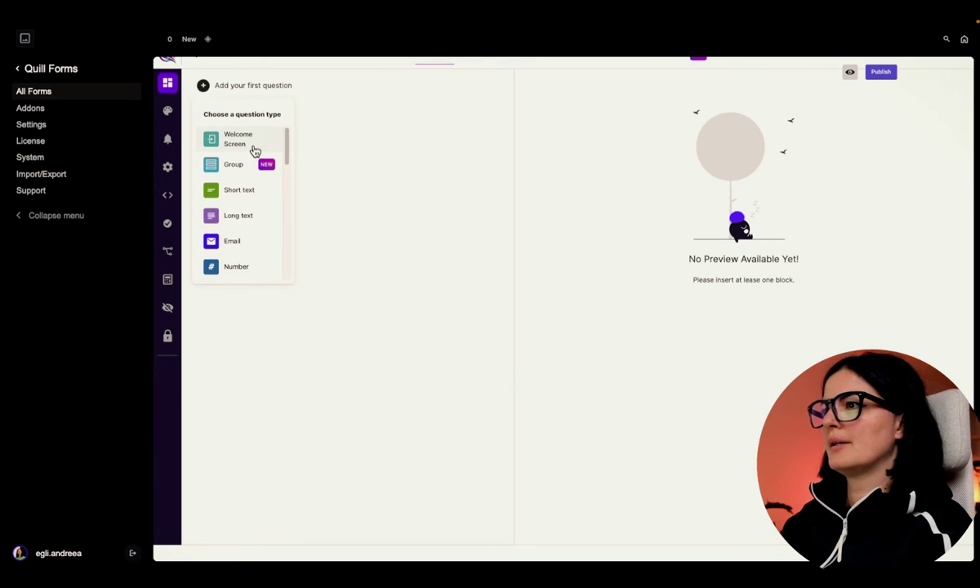
pyautogui.scroll(-1, 250, 216)
pyautogui.click(244, 238)
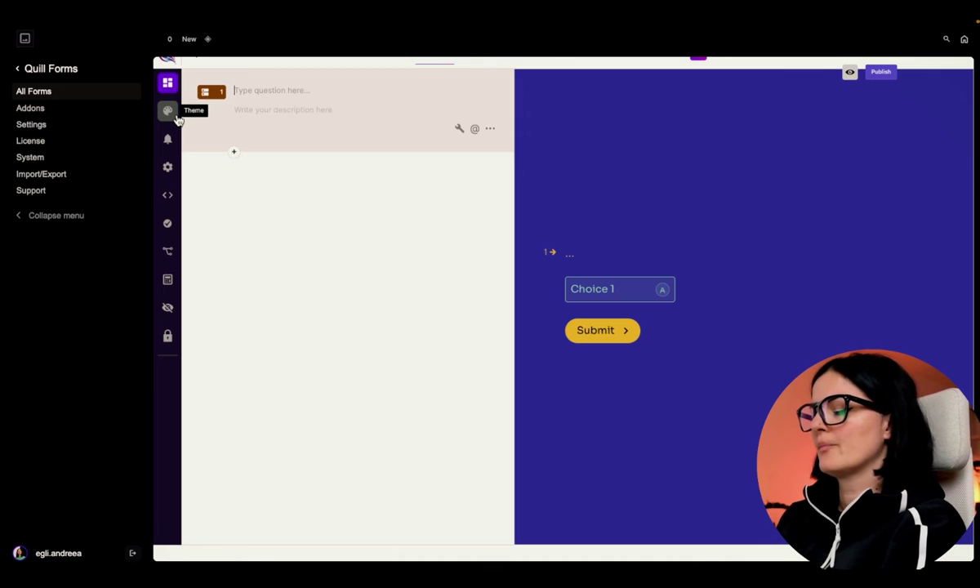
# - Enter 'What services are you interested in?' as question 1's title, correcting the typos
pyautogui.press('capslock')
pyautogui.press('capslock')
pyautogui.write('What')
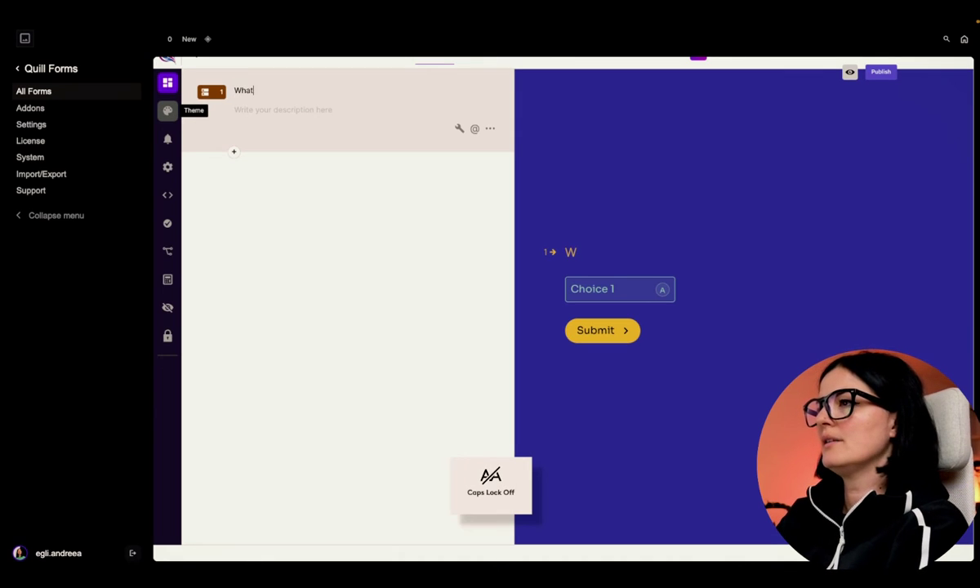
pyautogui.write(' serives')
pyautogui.press('BackSpace')
pyautogui.press('BackSpace')
pyautogui.press('BackSpace')
pyautogui.write('vices are yiuy')
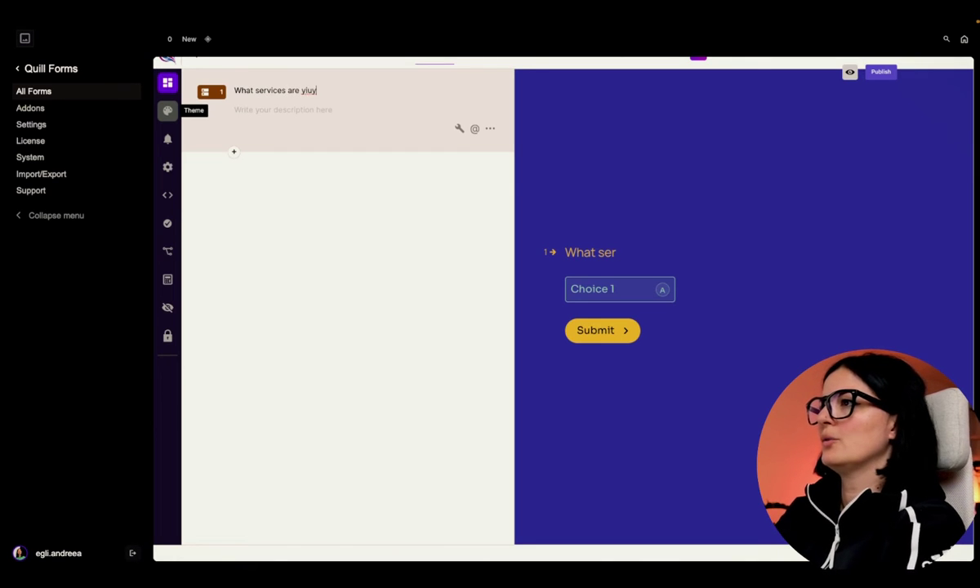
pyautogui.press('BackSpace')
pyautogui.press('BackSpace')
pyautogui.press('BackSpace')
pyautogui.write('ou interested in?')
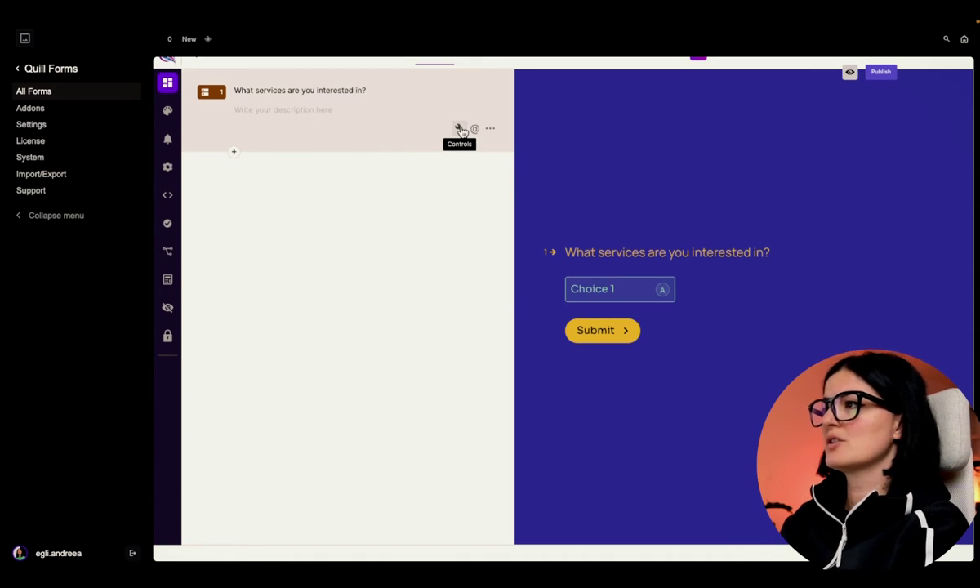
pyautogui.click(460, 130)
# - Switch on Required for the services question
pyautogui.scroll(-4, 270, 282)
pyautogui.scroll(4, 272, 292)
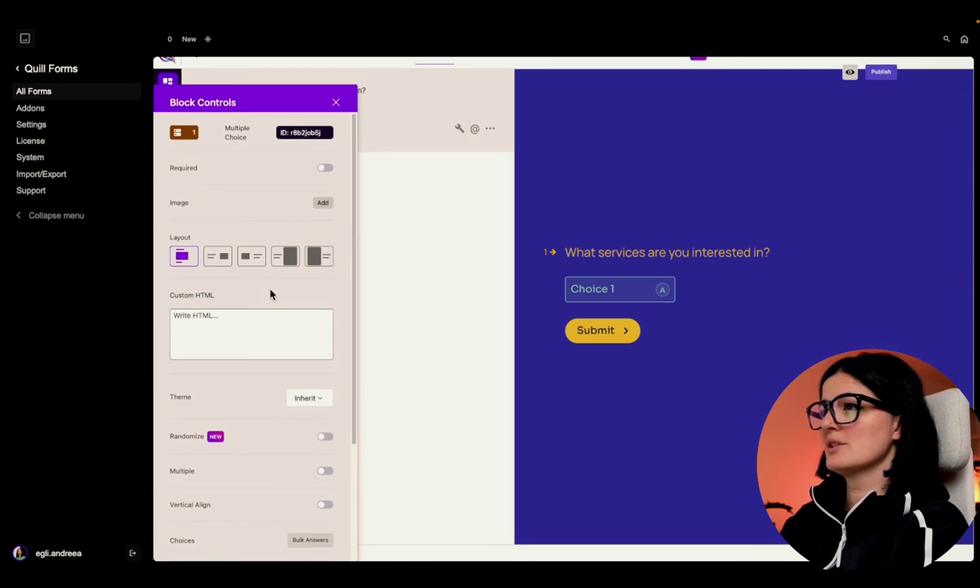
pyautogui.click(325, 169)
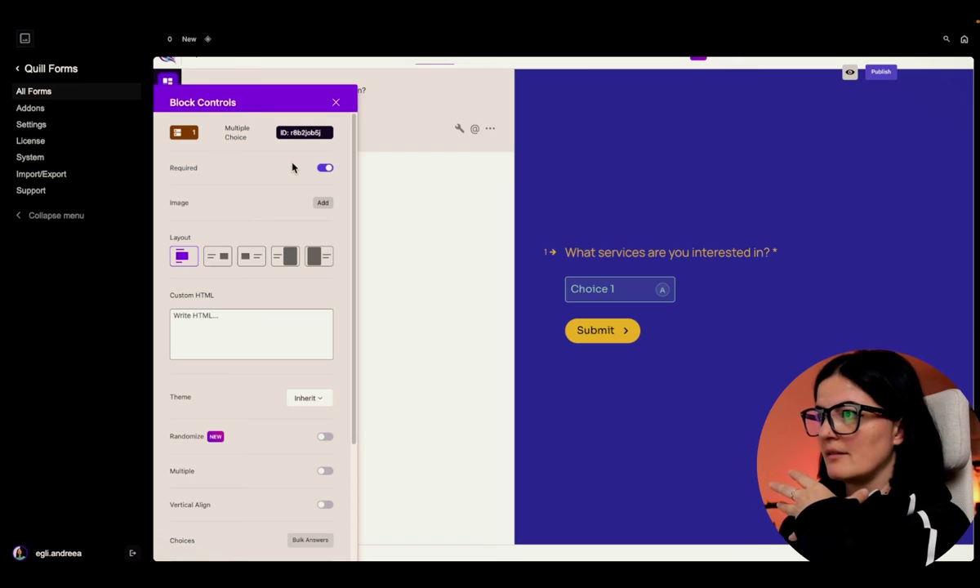
# - Try several split layouts for the question, then go back to the default one-line layout
pyautogui.click(278, 267)
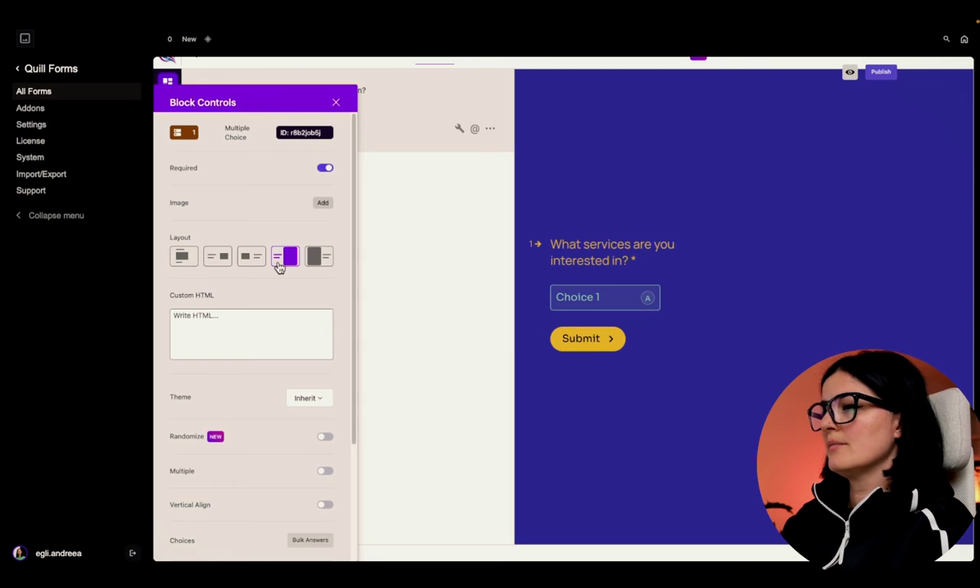
pyautogui.click(258, 267)
pyautogui.click(223, 263)
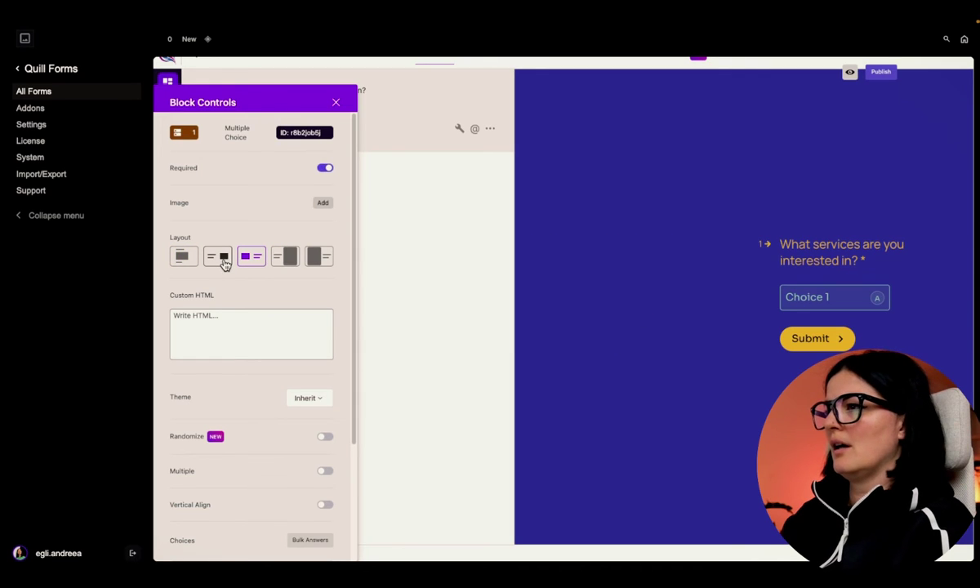
pyautogui.click(182, 256)
# - Set the choices to 'Web Design', 'Branding' and 'All the above'
pyautogui.scroll(-5, 247, 290)
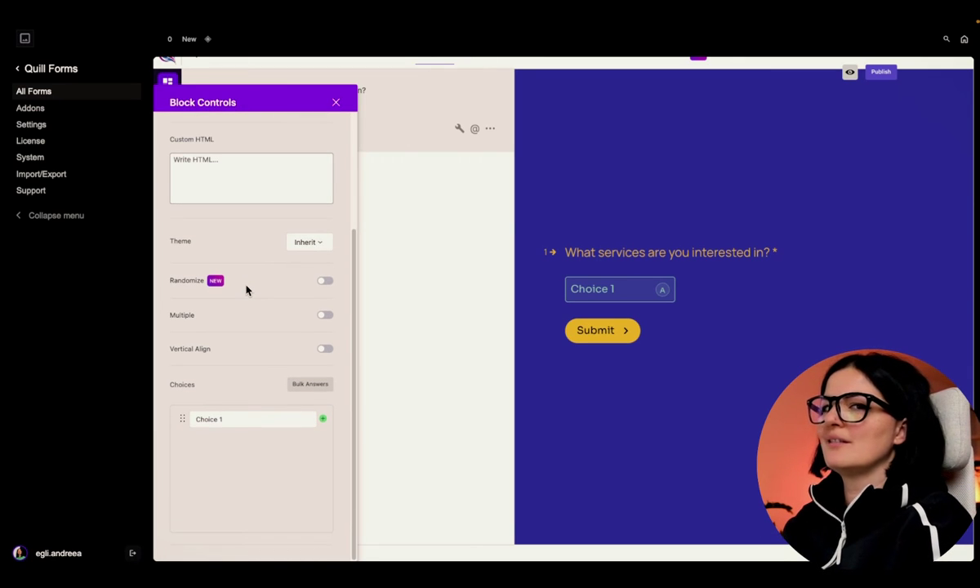
pyautogui.tripleClick(247, 418)
pyautogui.write('Web D')
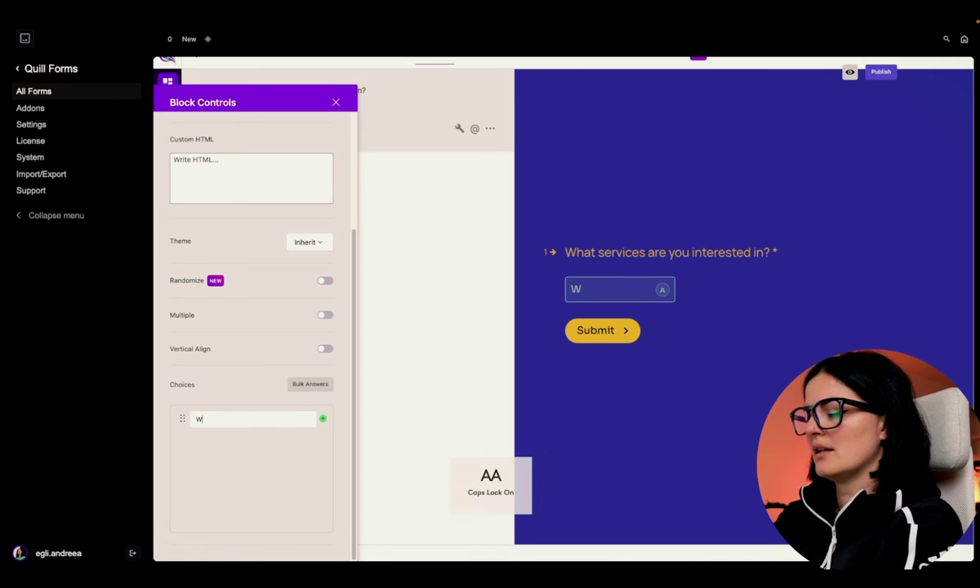
pyautogui.press('capslock')
pyautogui.write('esign')
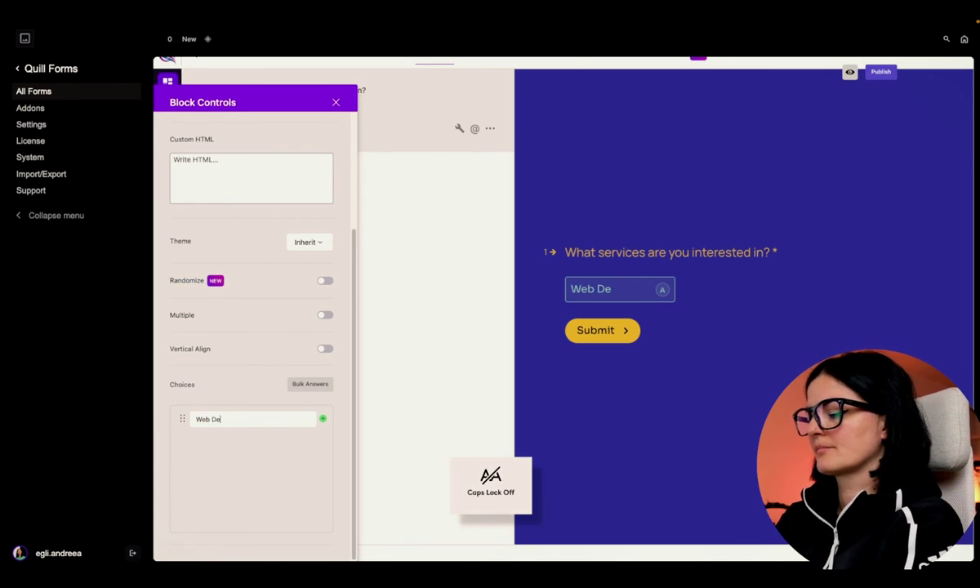
pyautogui.click(322, 418)
pyautogui.press('capslock')
pyautogui.write('B')
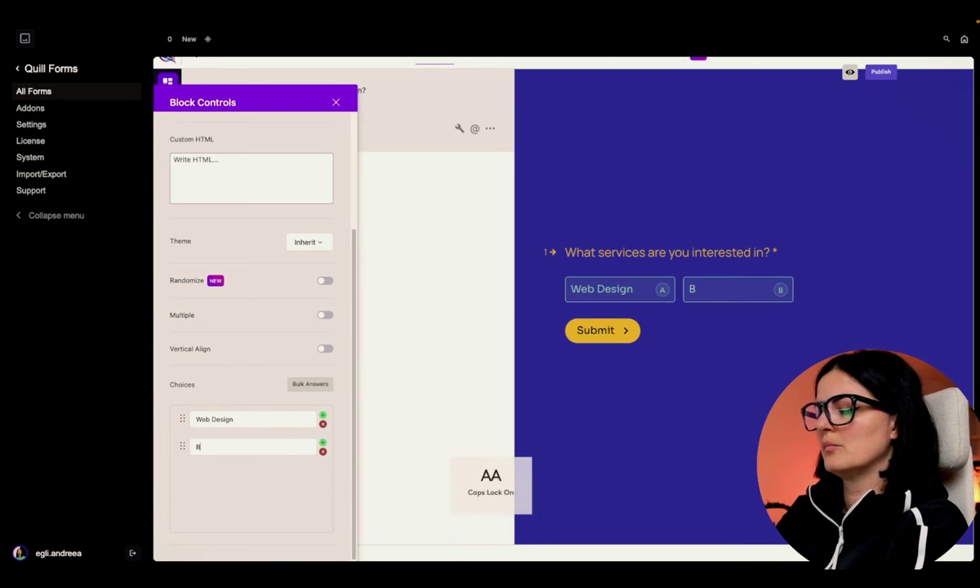
pyautogui.press('capslock')
pyautogui.write('randing')
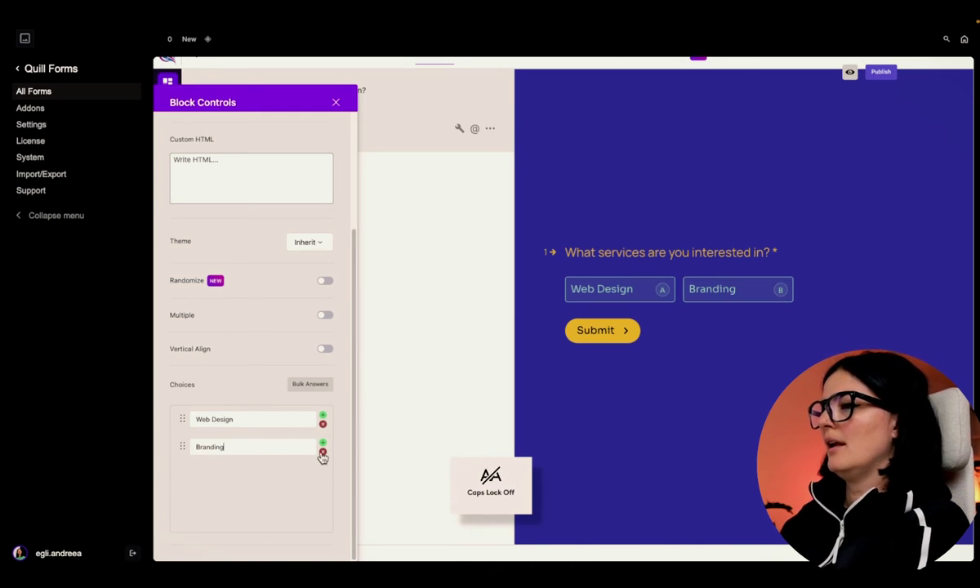
pyautogui.click(322, 442)
pyautogui.press('capslock')
pyautogui.write('A')
pyautogui.press('capslock')
pyautogui.write('ll the ab')
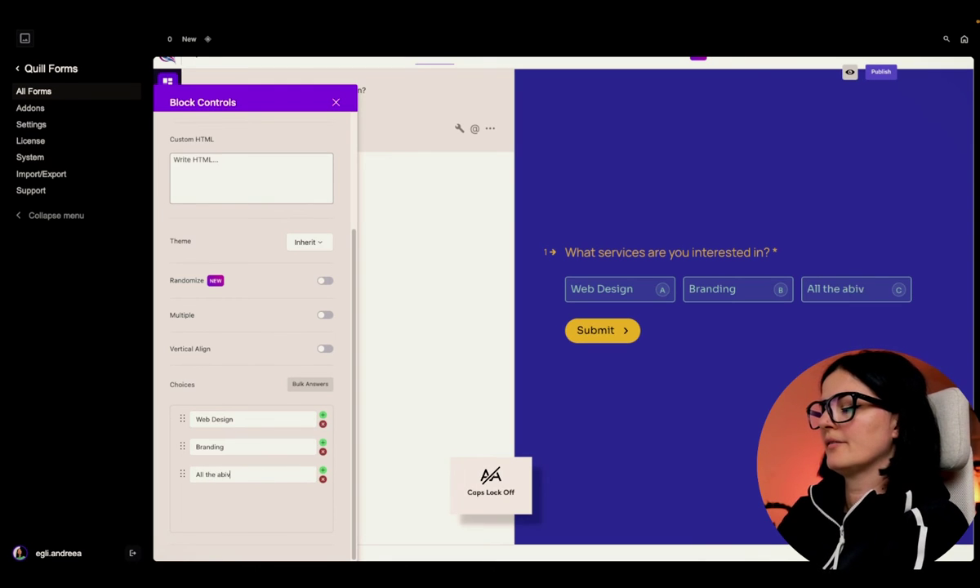
pyautogui.write('ove')
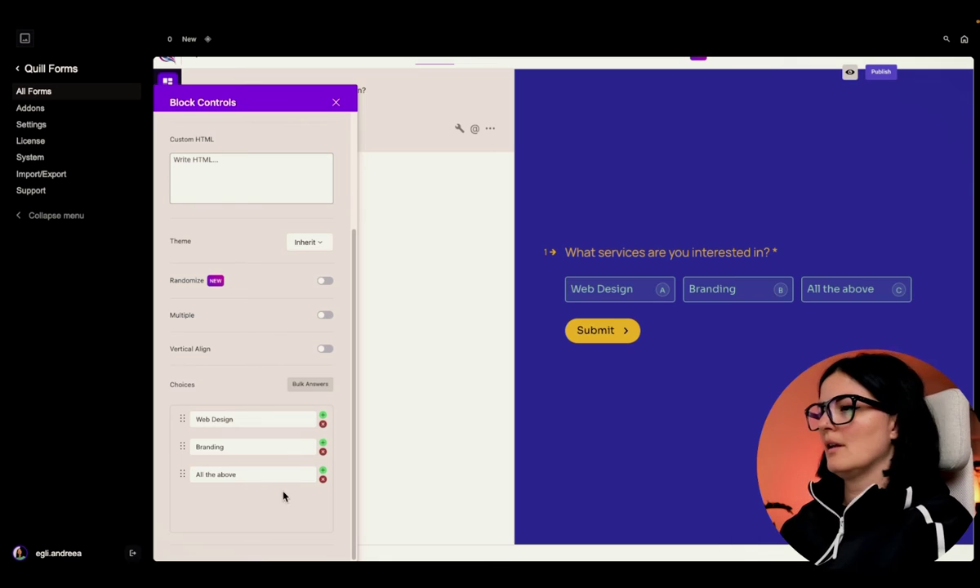
# - Stack the answer choices vertically and close the question's settings
pyautogui.scroll(2, 237, 267)
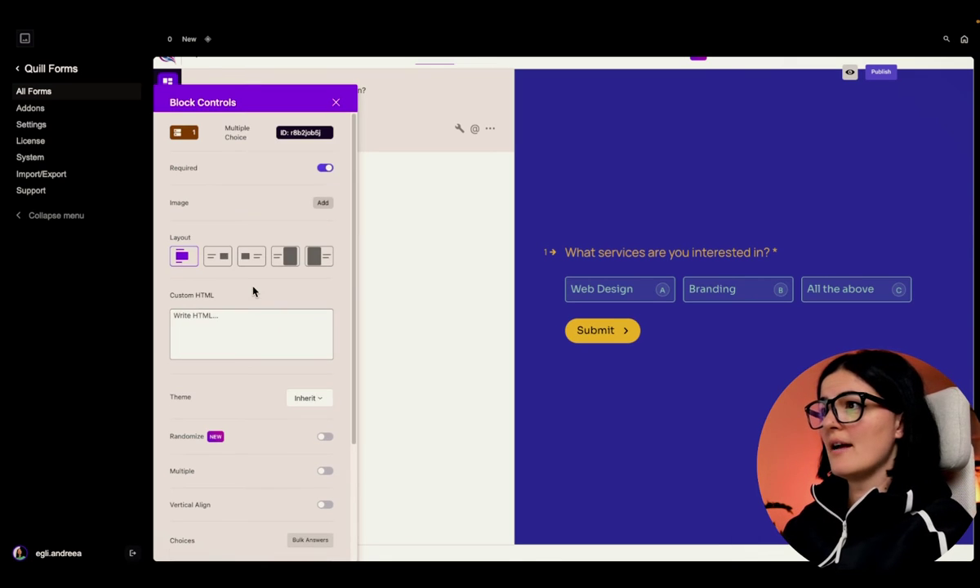
pyautogui.click(219, 258)
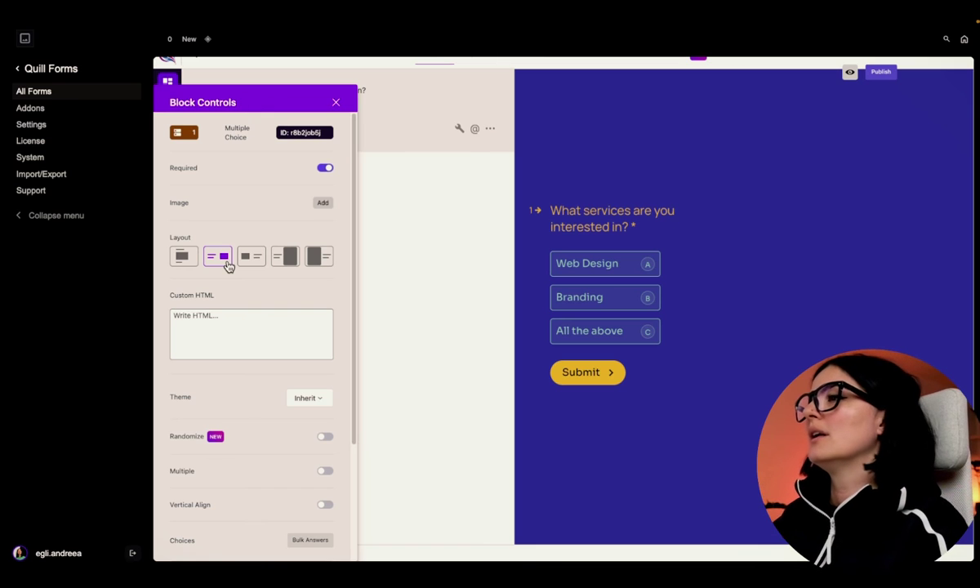
pyautogui.click(335, 103)
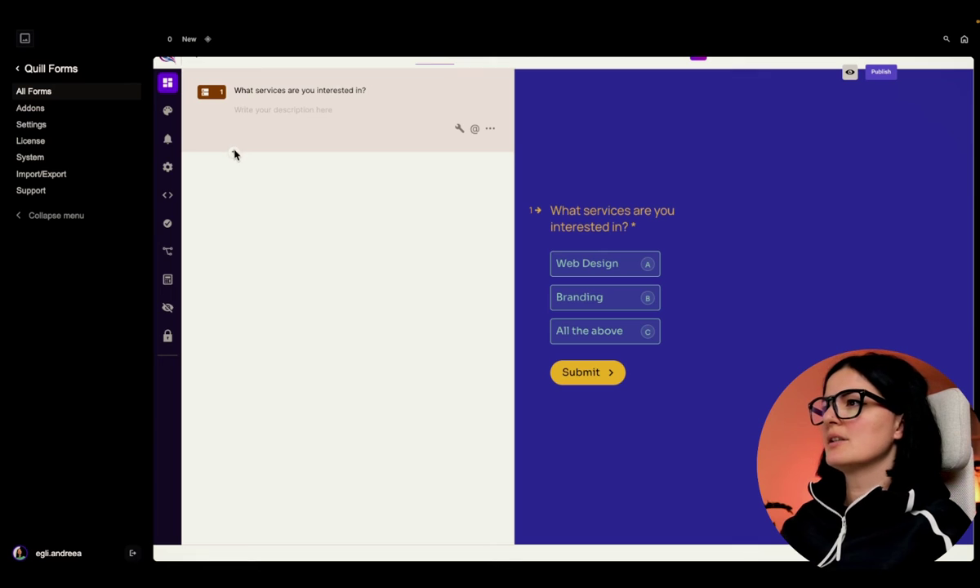
# - Add a Short text question titled 'Write your full name:' and begin adding another question
pyautogui.click(234, 154)
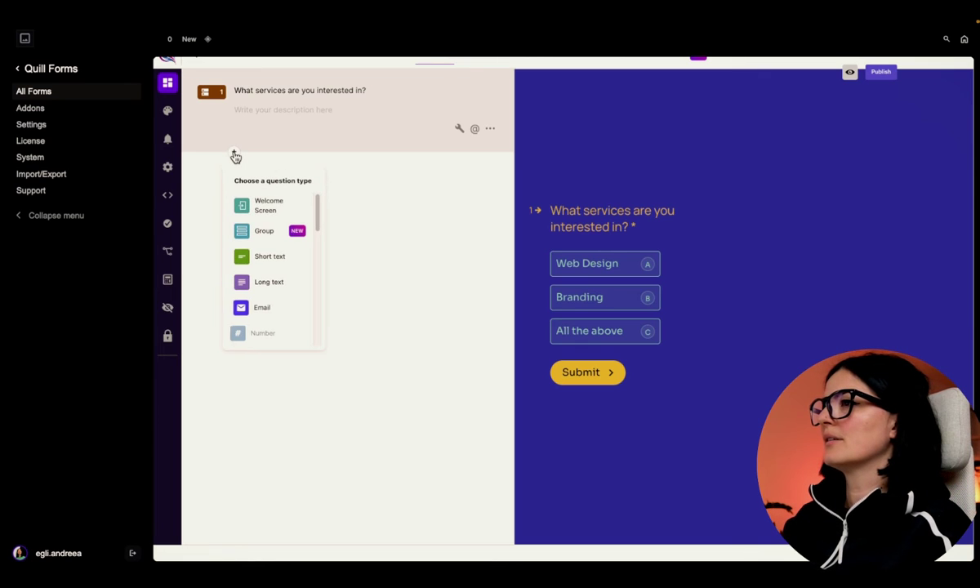
pyautogui.click(276, 261)
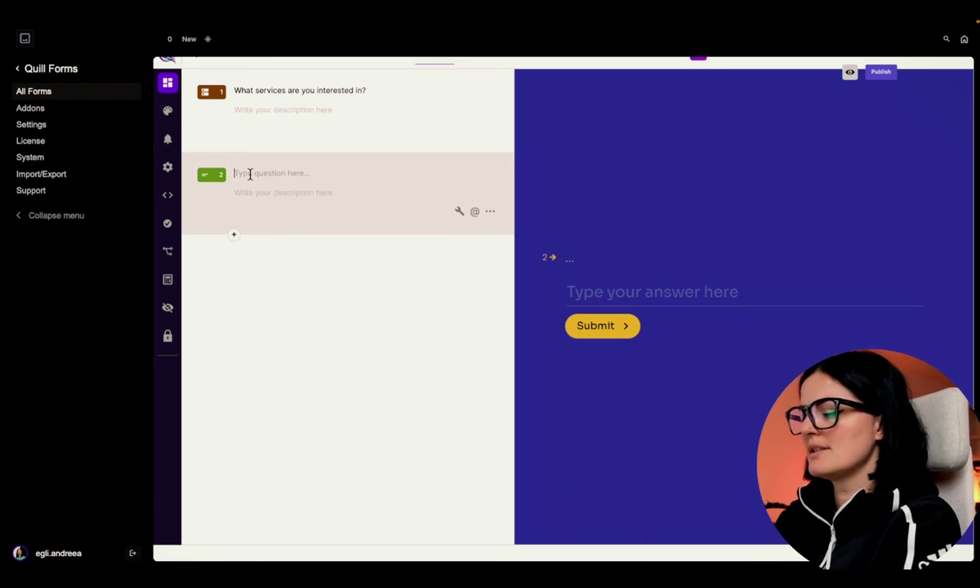
pyautogui.press('capslock')
pyautogui.write('W')
pyautogui.press('capslock')
pyautogui.write('rite you')
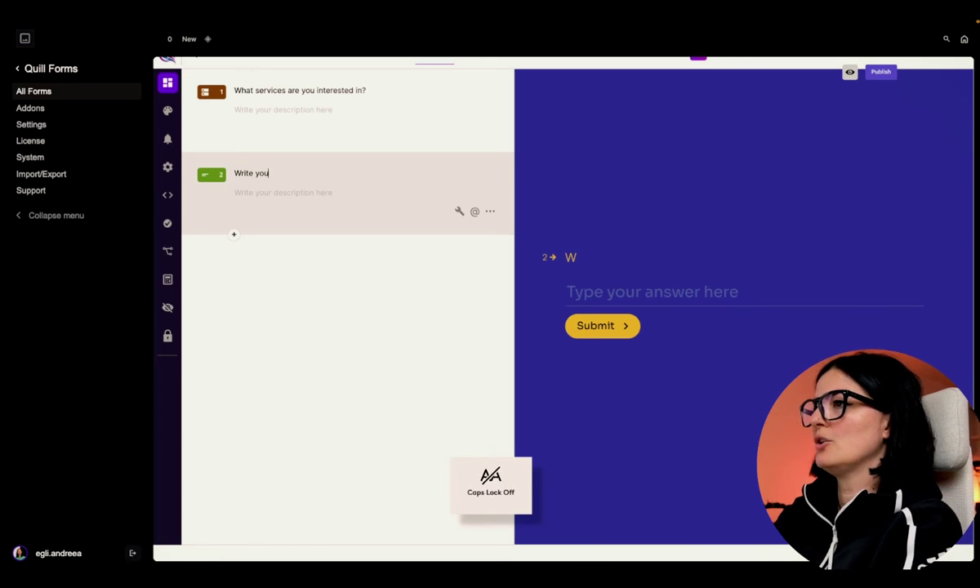
pyautogui.write('r fu')
pyautogui.press('BackSpace')
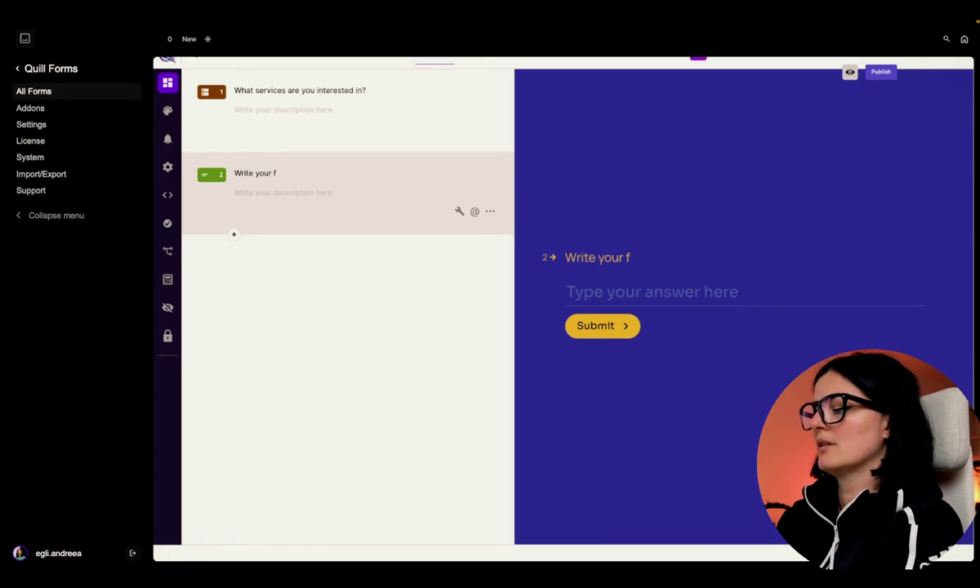
pyautogui.write('ull name:')
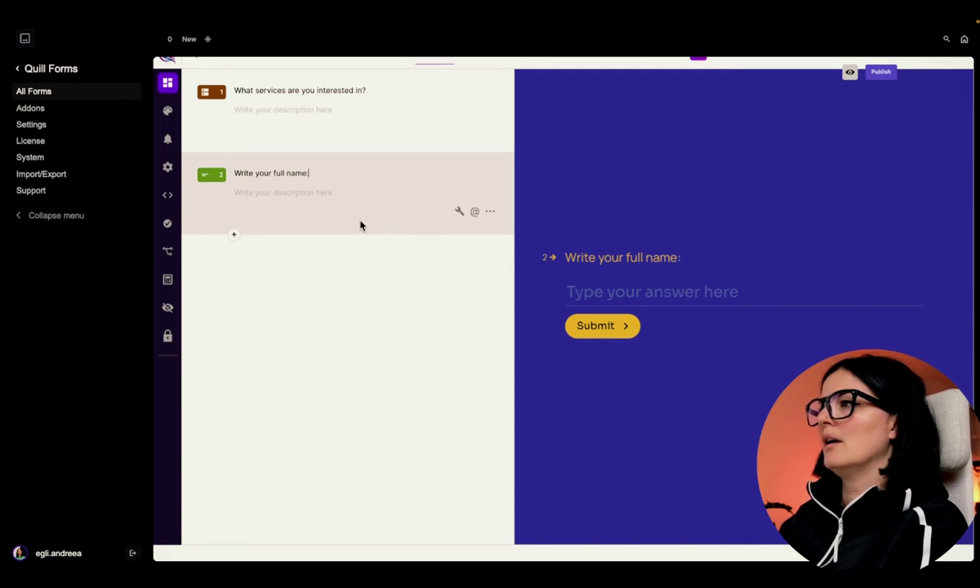
pyautogui.click(233, 238)
pyautogui.scroll(-3, 274, 359)
# - Add a Multiple Choice question titled 'Do you have a website?'
pyautogui.click(278, 368)
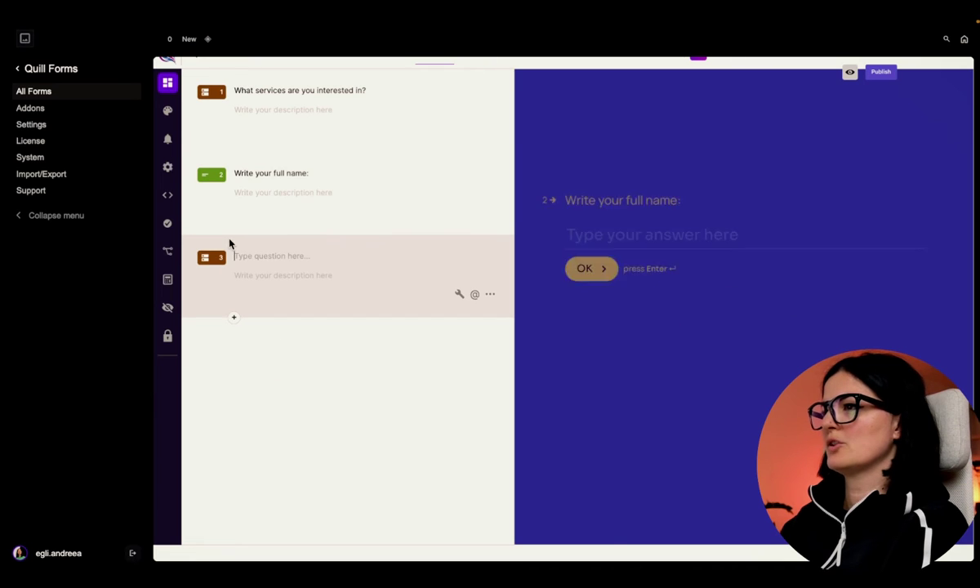
pyautogui.press('capslock')
pyautogui.write('D')
pyautogui.press('capslock')
pyautogui.write('o y')
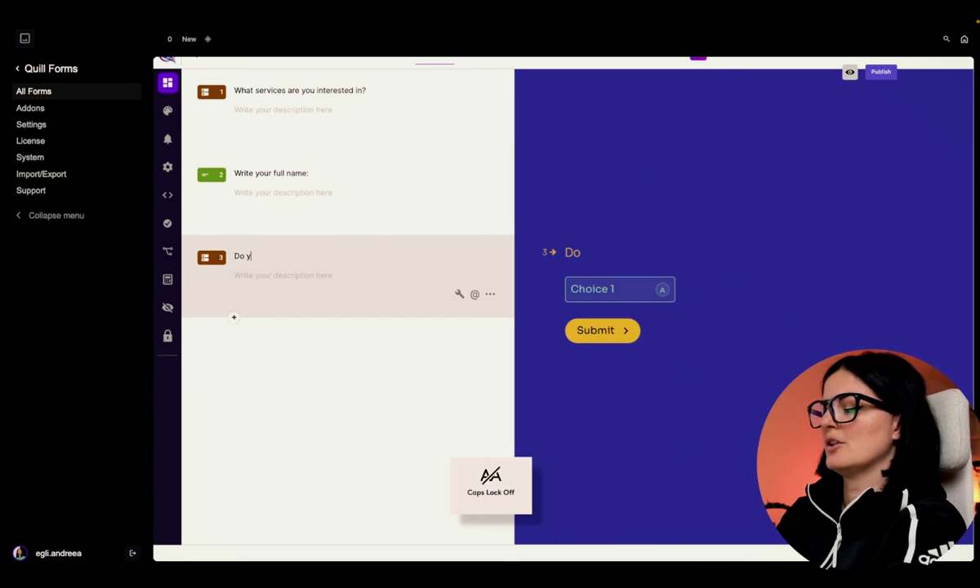
pyautogui.write('ou have a w')
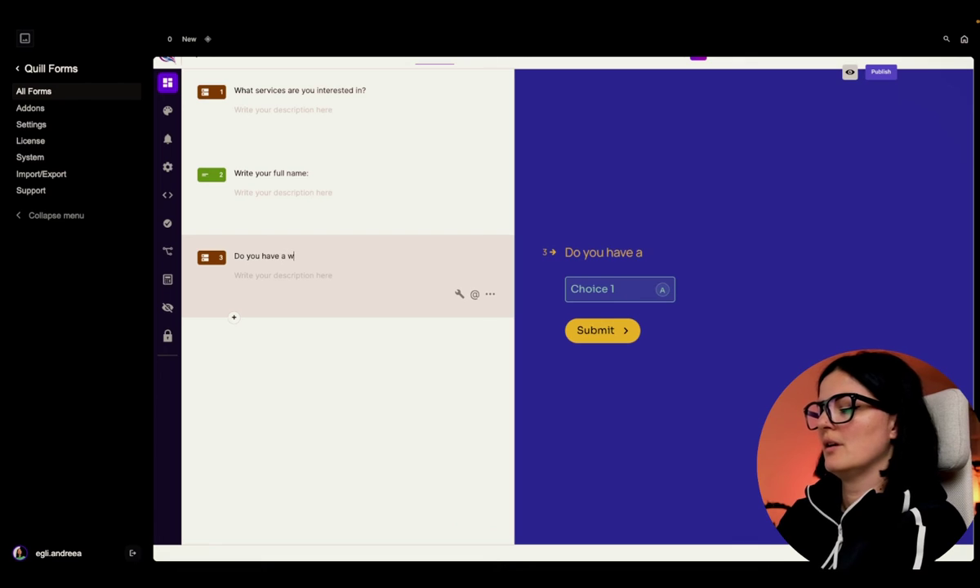
pyautogui.write('ebsite?')
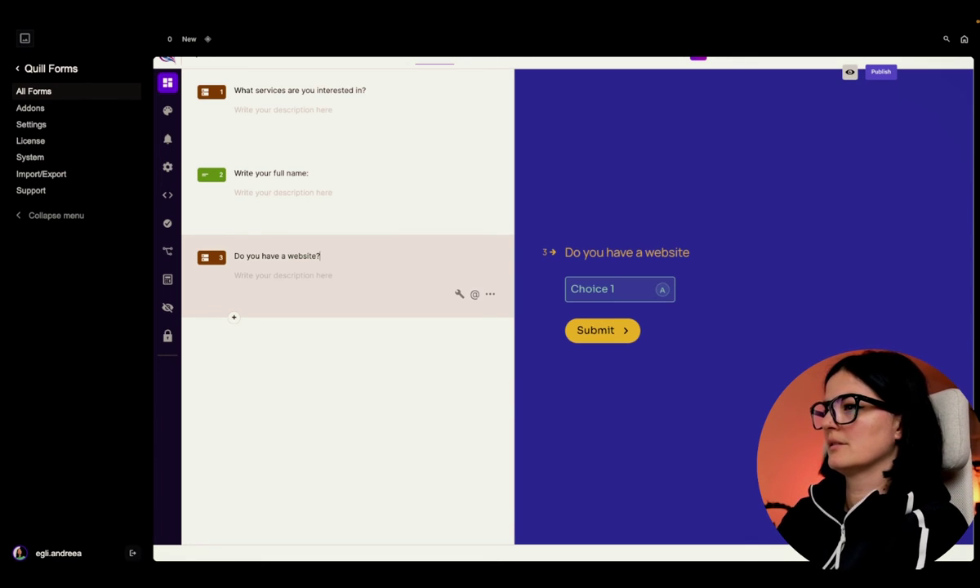
# - Give the website question the answers 'Yes' and 'No'
pyautogui.click(461, 294)
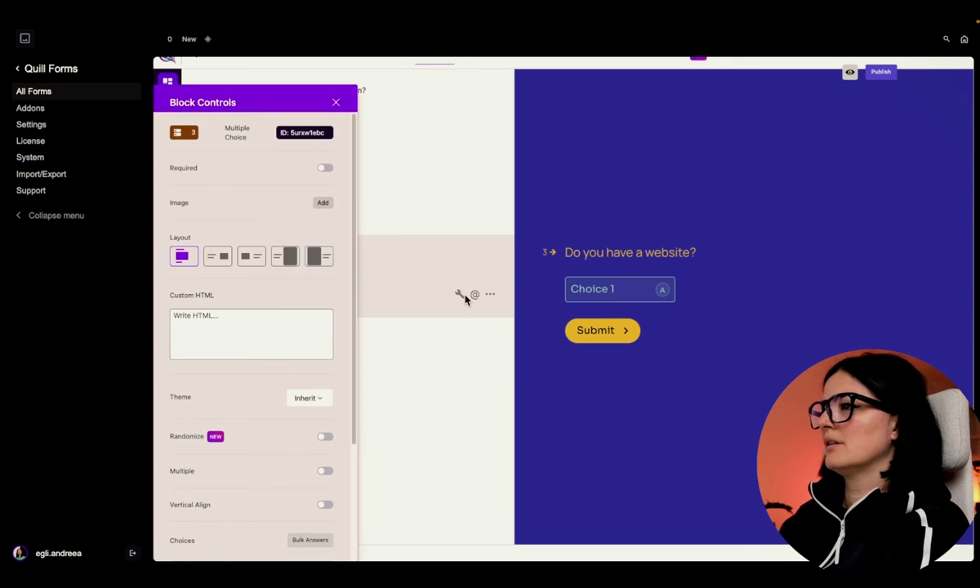
pyautogui.scroll(-3, 257, 425)
pyautogui.scroll(-1, 257, 424)
pyautogui.doubleClick(252, 439)
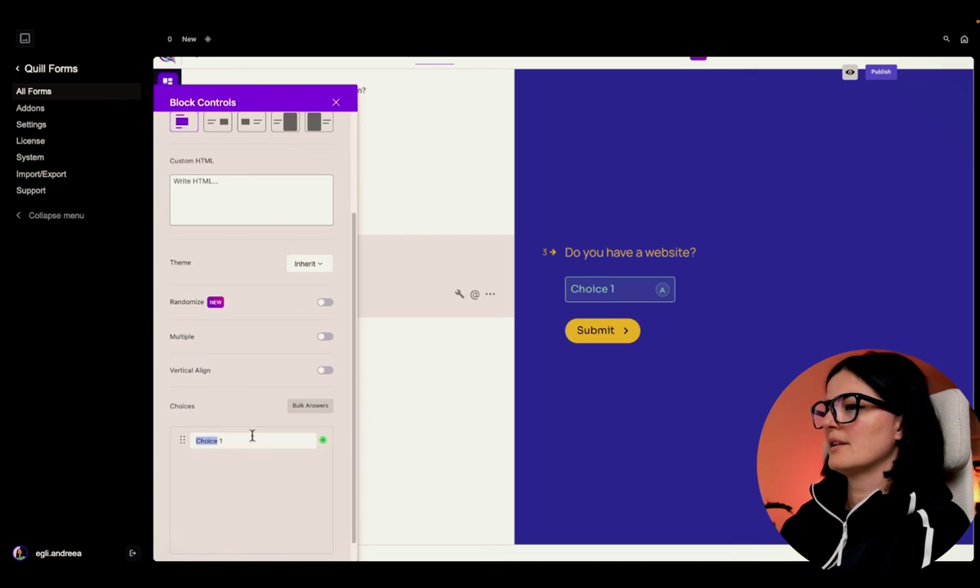
pyautogui.doubleClick(251, 440)
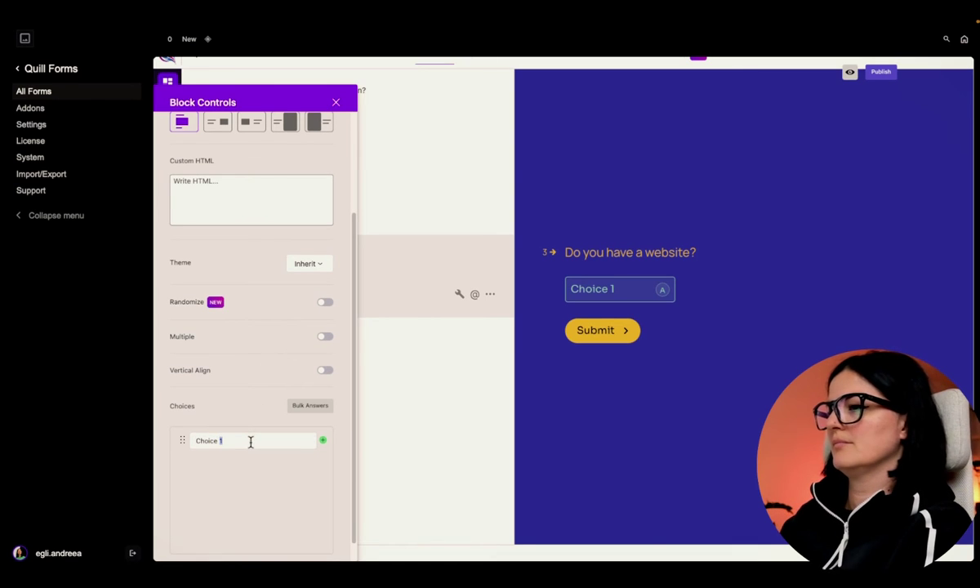
pyautogui.press('BackSpace')
pyautogui.press('BackSpace')
pyautogui.press('BackSpace')
pyautogui.press('BackSpace')
pyautogui.press('BackSpace')
pyautogui.press('BackSpace')
pyautogui.press('BackSpace')
pyautogui.press('BackSpace')
pyautogui.write('Y')
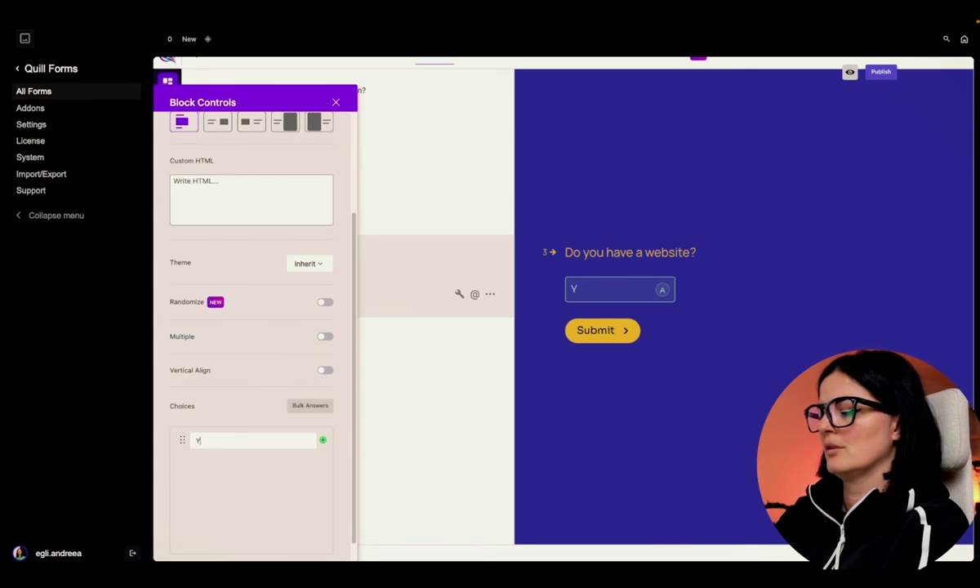
pyautogui.press('capslock')
pyautogui.write('es')
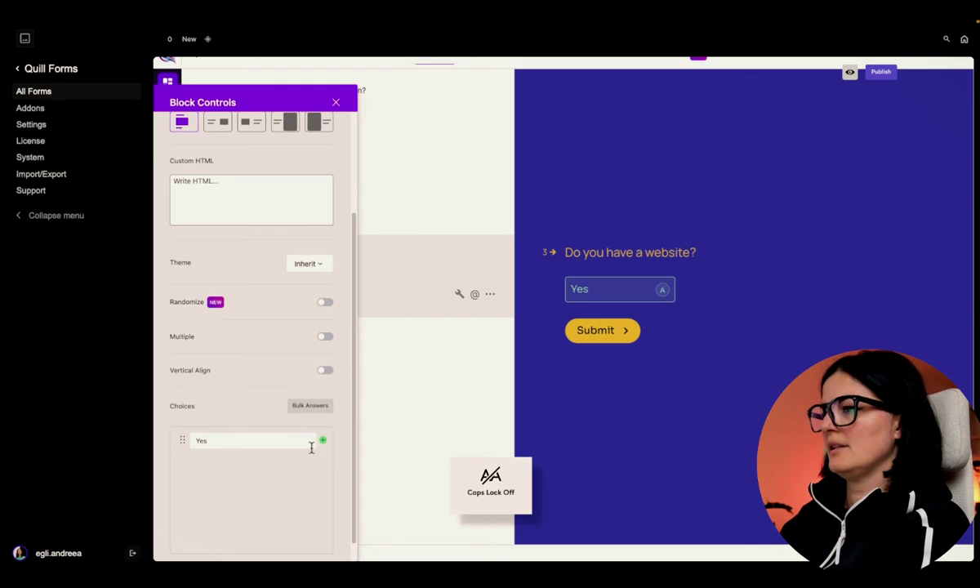
pyautogui.click(325, 441)
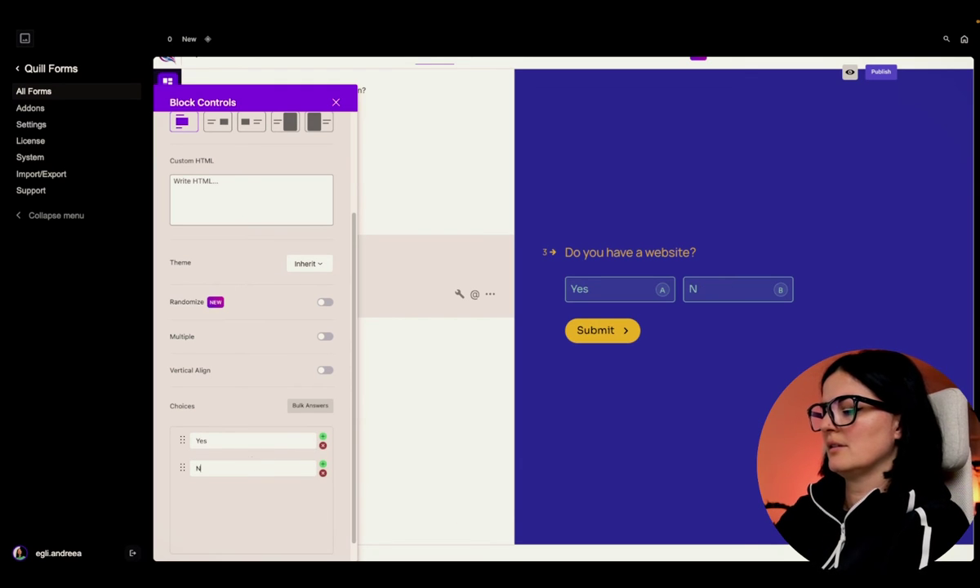
pyautogui.press('capslock')
pyautogui.write('N')
pyautogui.press('capslock')
pyautogui.write('o')
pyautogui.moveTo(186, 468); pyautogui.dragTo(183, 420)
# - Stack Yes/No vertically and make the website question required
pyautogui.scroll(4, 308, 351)
pyautogui.click(217, 257)
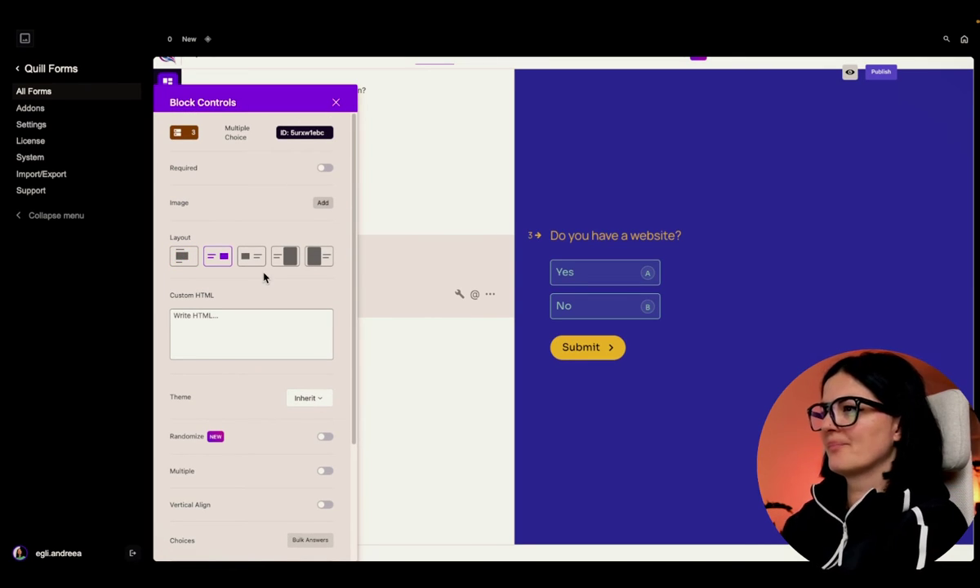
pyautogui.click(326, 169)
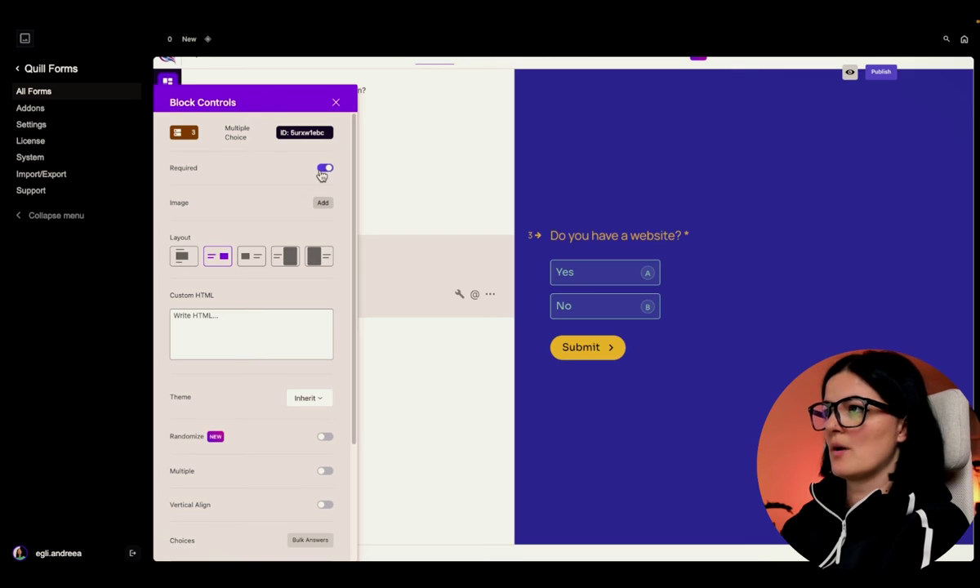
pyautogui.click(336, 103)
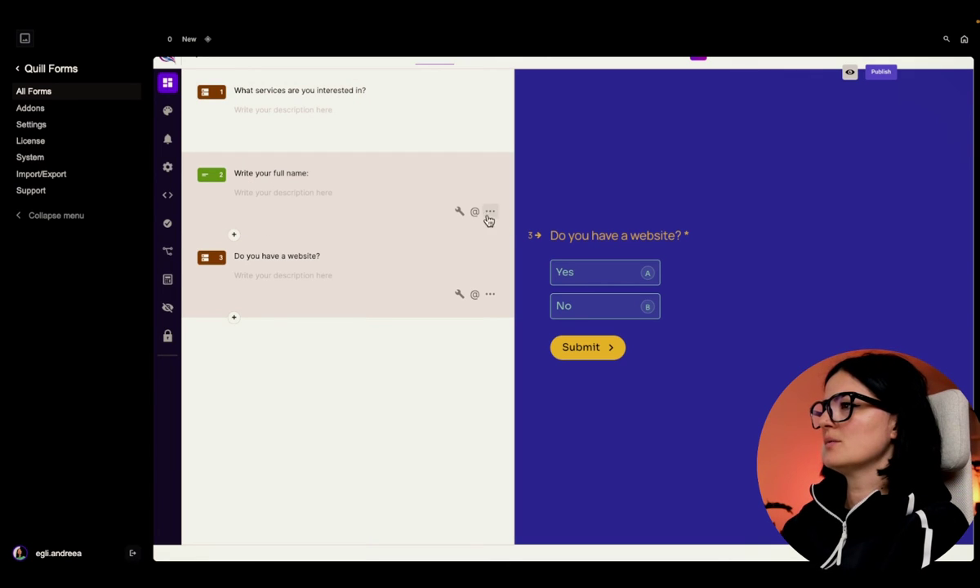
# - Make the full-name question required as well
pyautogui.click(461, 213)
pyautogui.click(326, 168)
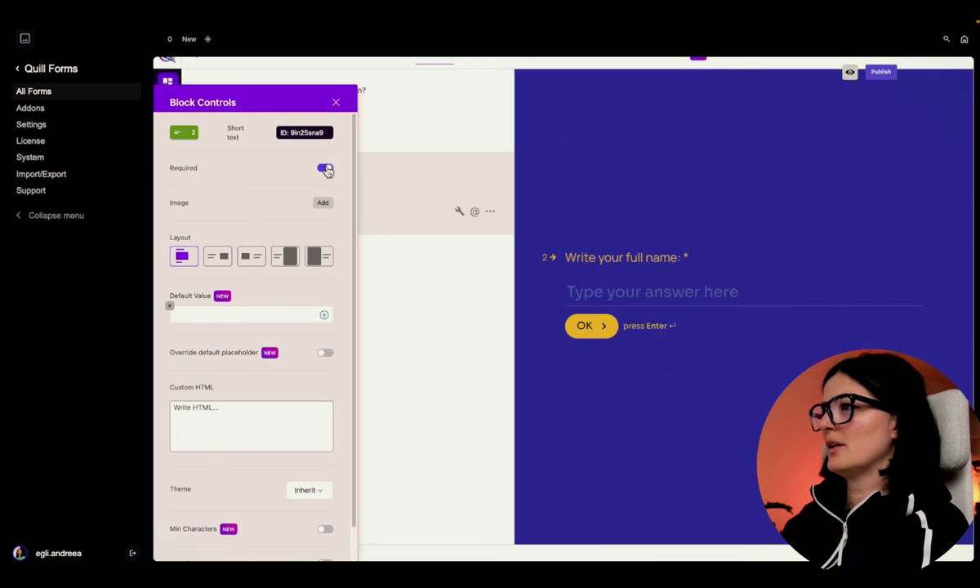
pyautogui.click(335, 104)
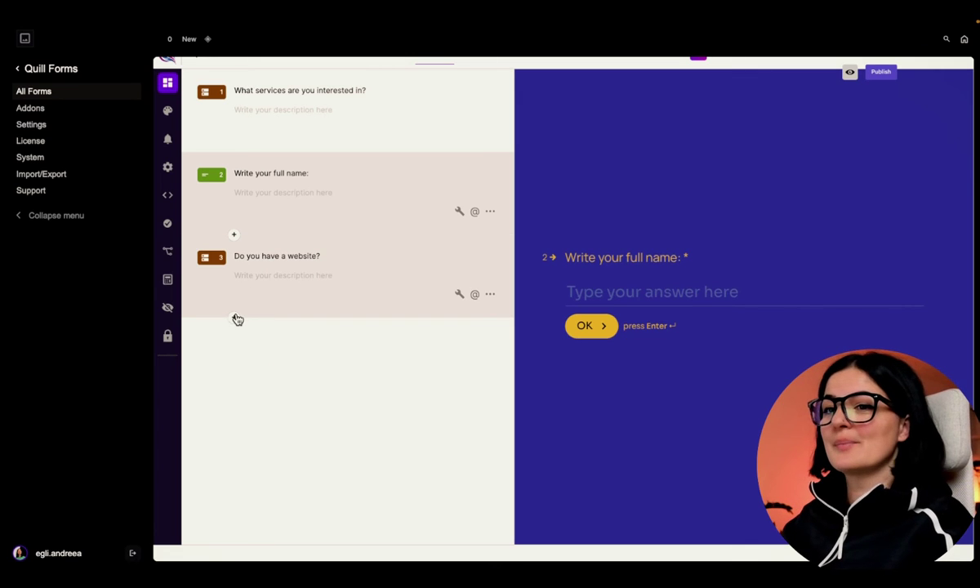
pyautogui.click(235, 319)
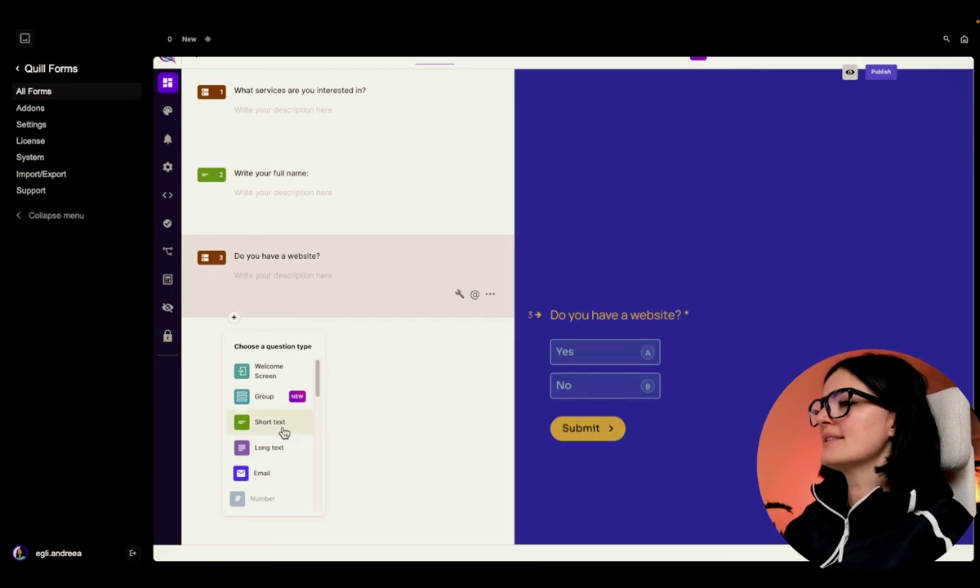
# - Insert a Website block as question 4 titled 'Website address:'
pyautogui.scroll(-3, 280, 456)
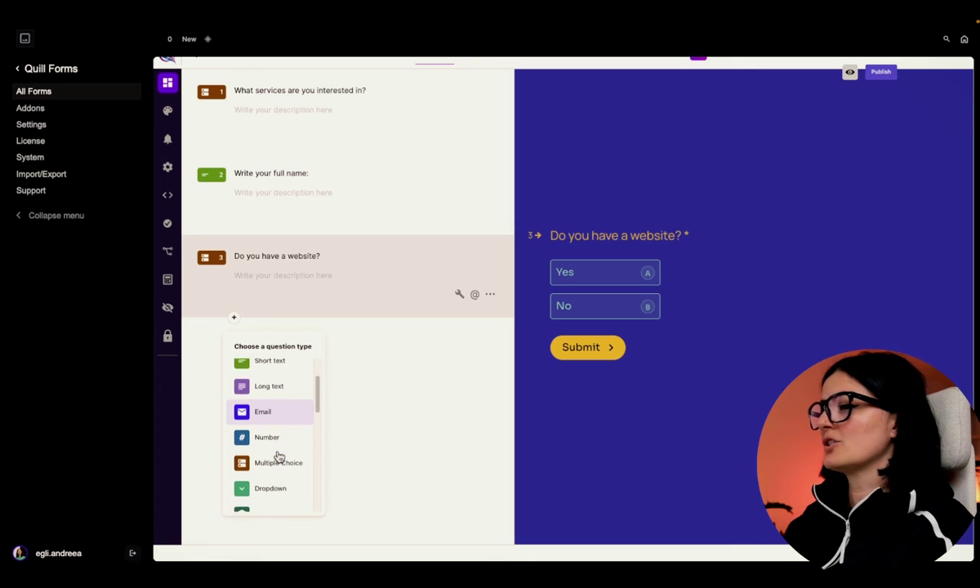
pyautogui.scroll(-3, 279, 459)
pyautogui.click(278, 473)
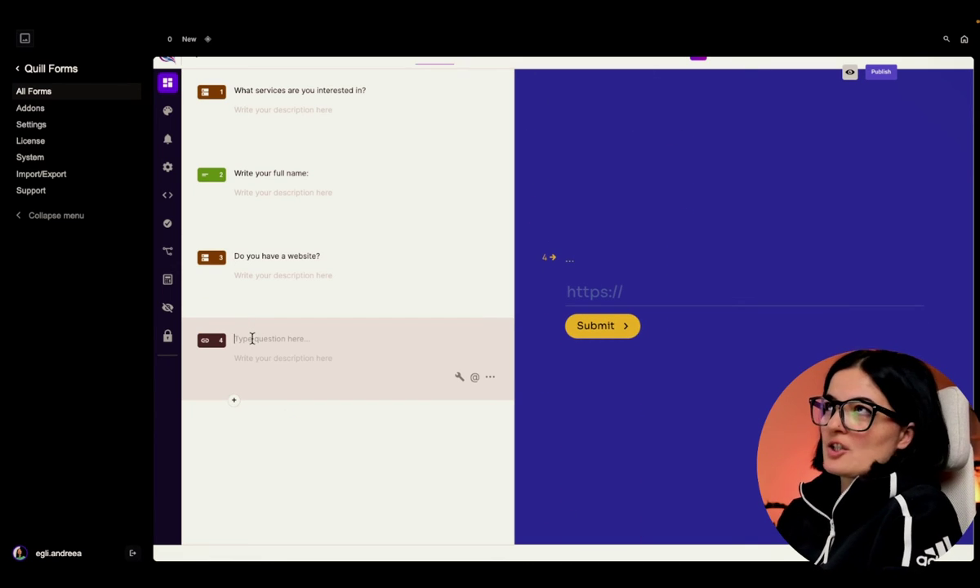
pyautogui.write('W')
pyautogui.press('capslock')
pyautogui.write('e')
pyautogui.write('bsite')
pyautogui.press('BackSpace')
pyautogui.press('BackSpace')
pyautogui.press('BackSpace')
pyautogui.press('BackSpace')
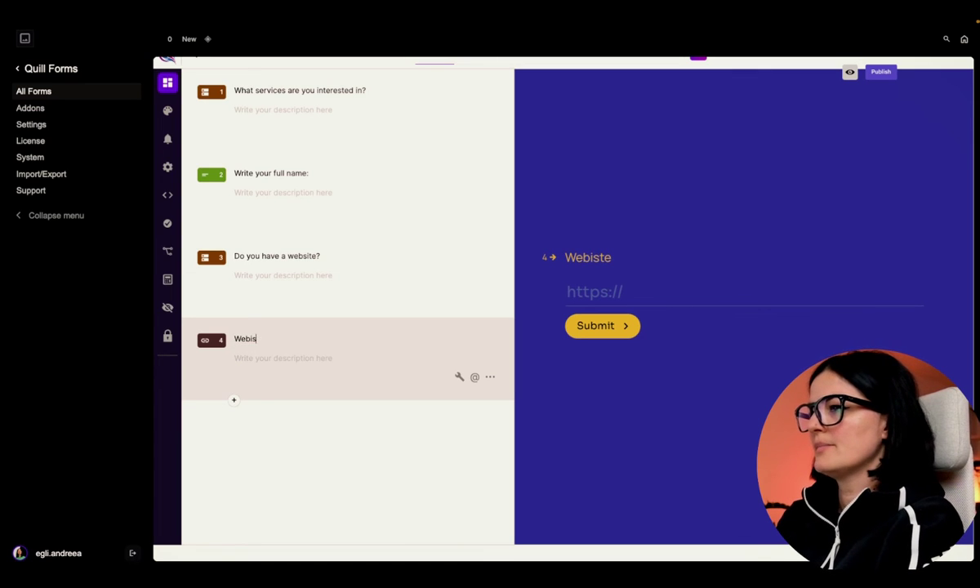
pyautogui.write('site ad')
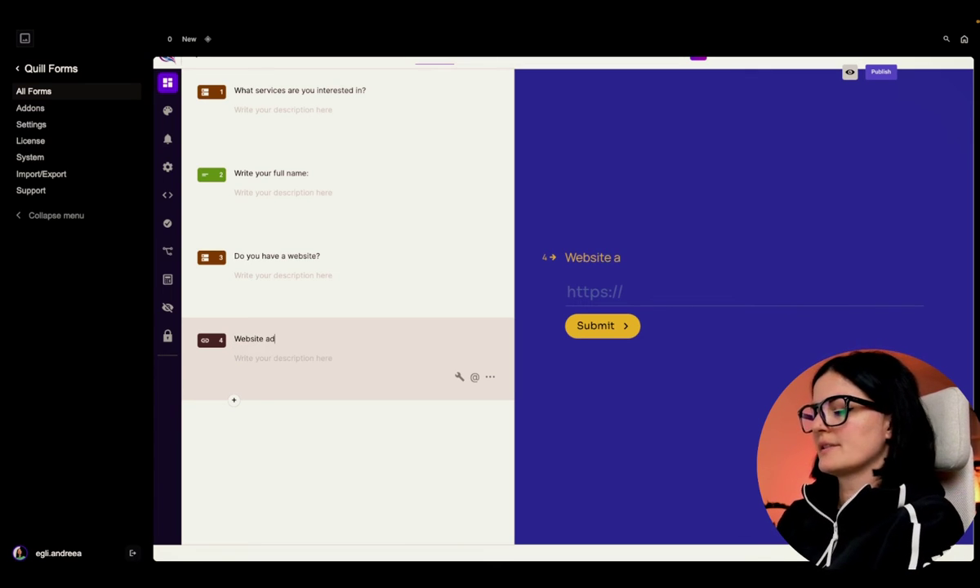
pyautogui.write('dress:')
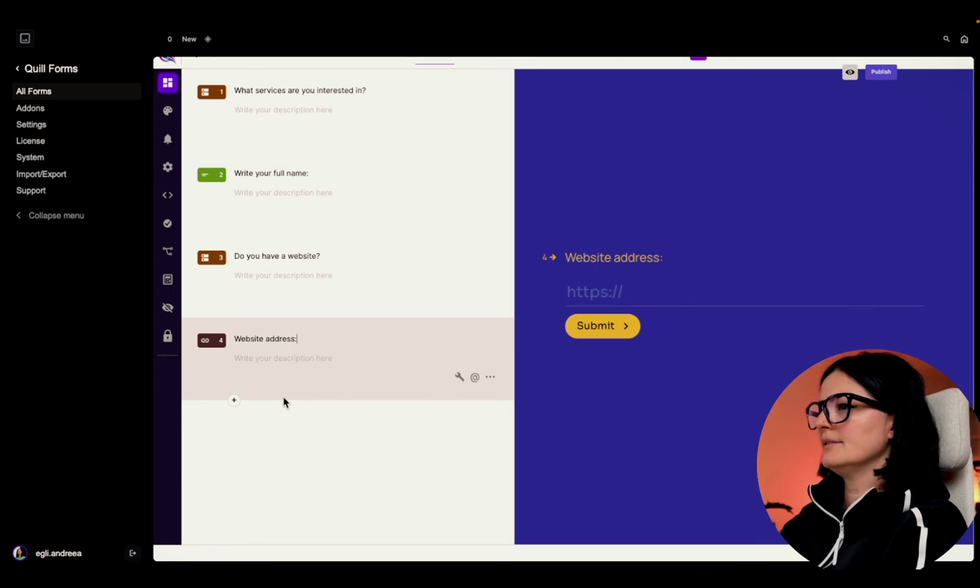
pyautogui.click(234, 401)
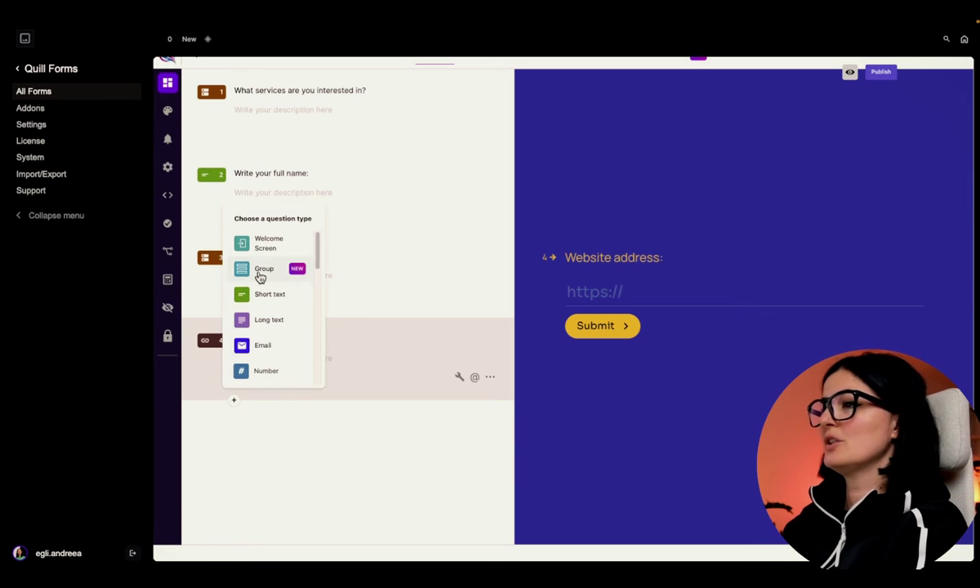
# - Add an Email question titled 'What is your email address, '
pyautogui.click(271, 346)
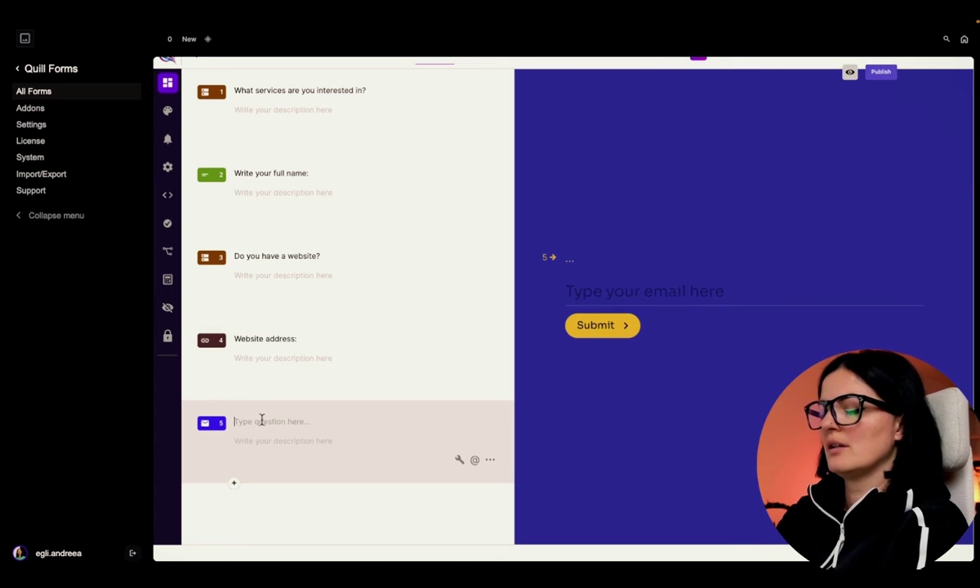
pyautogui.press('capslock')
pyautogui.write('W')
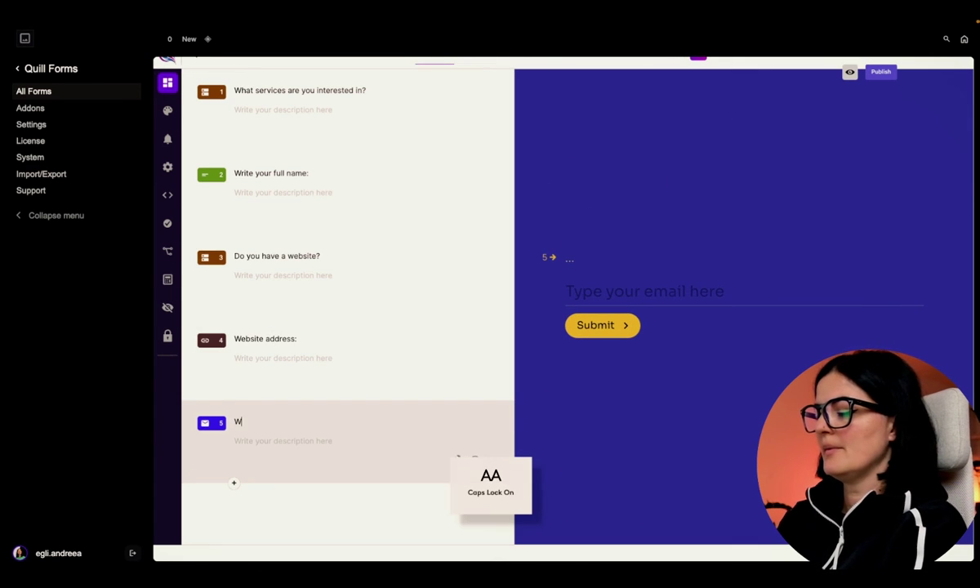
pyautogui.press('capslock')
pyautogui.write('hat is your emia')
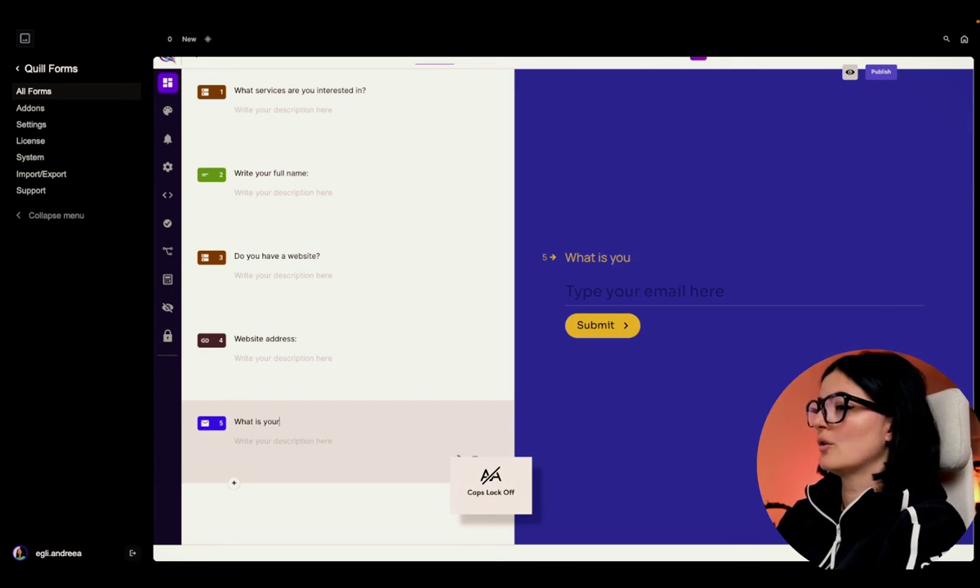
pyautogui.press('BackSpace')
pyautogui.press('BackSpace')
pyautogui.write('ail address, @')
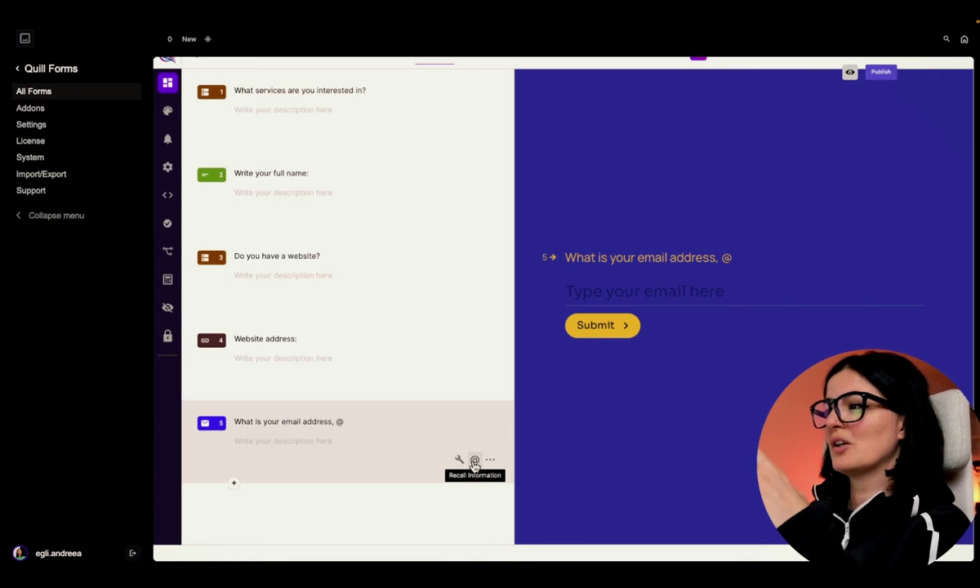
# - Recall the 'Write your full name:' answer into the title, remove the stray @ and add '?'
pyautogui.click(475, 461)
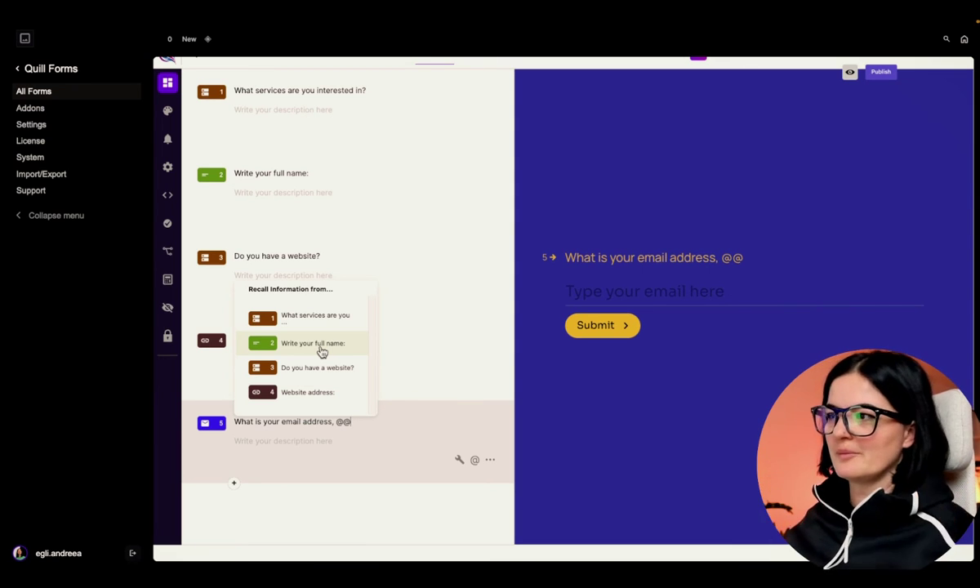
pyautogui.click(322, 351)
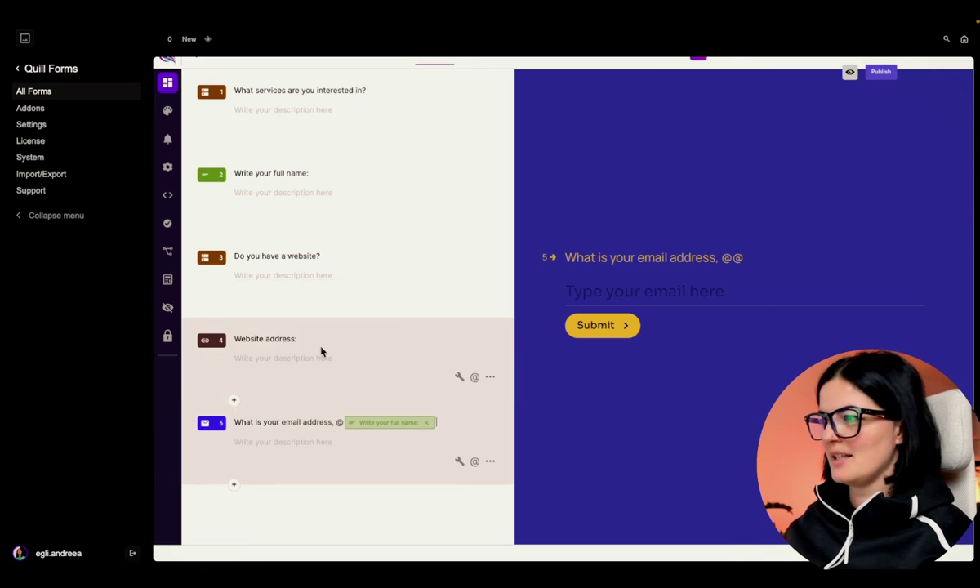
pyautogui.click(340, 422)
pyautogui.press('BackSpace')
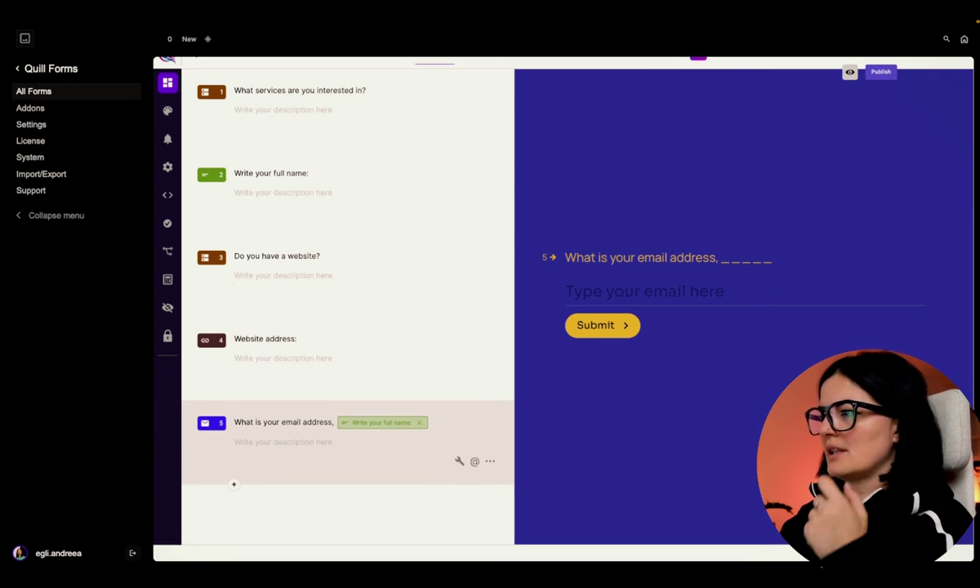
pyautogui.write('?')
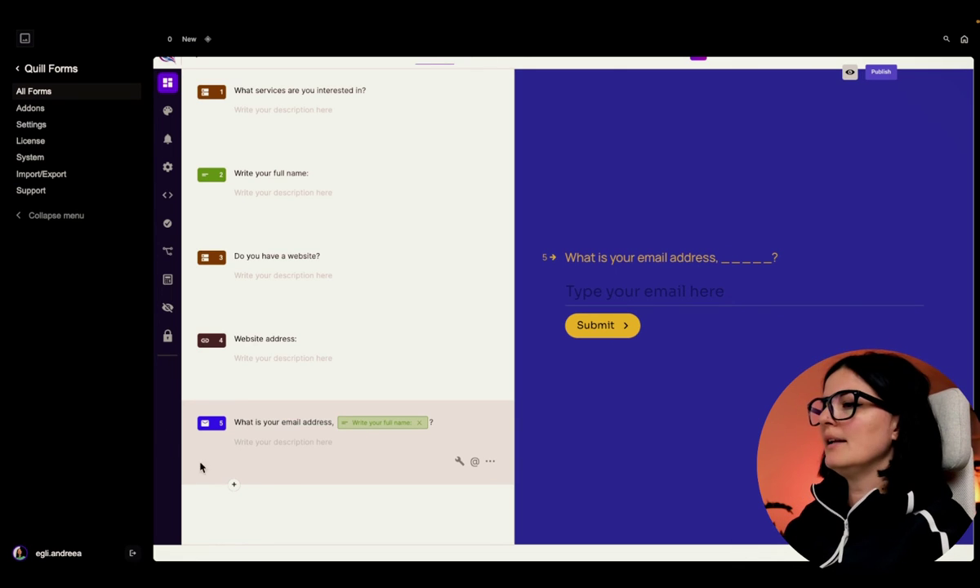
pyautogui.click(232, 485)
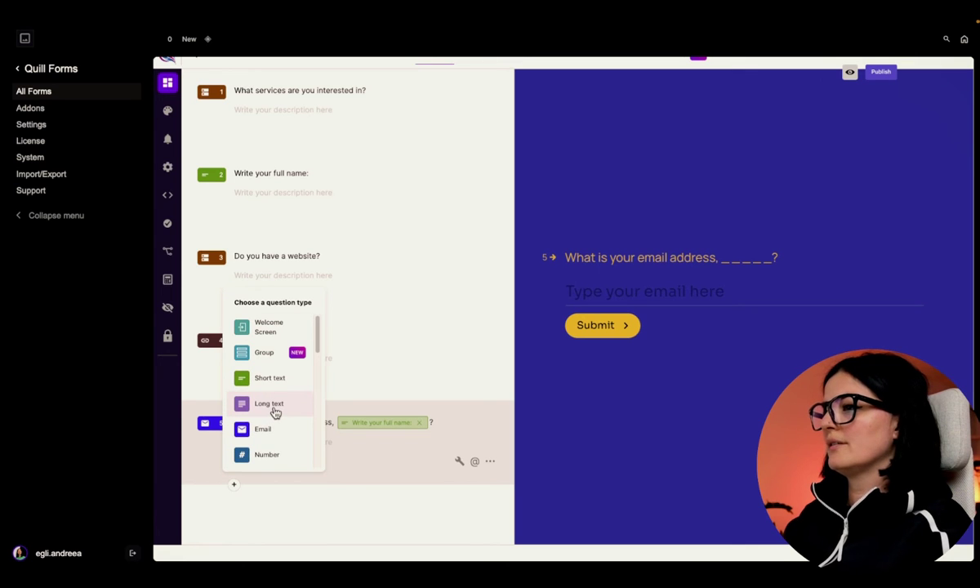
# - Insert a Long text block as question 6 titled 'Tell us more about your project:'
pyautogui.click(274, 405)
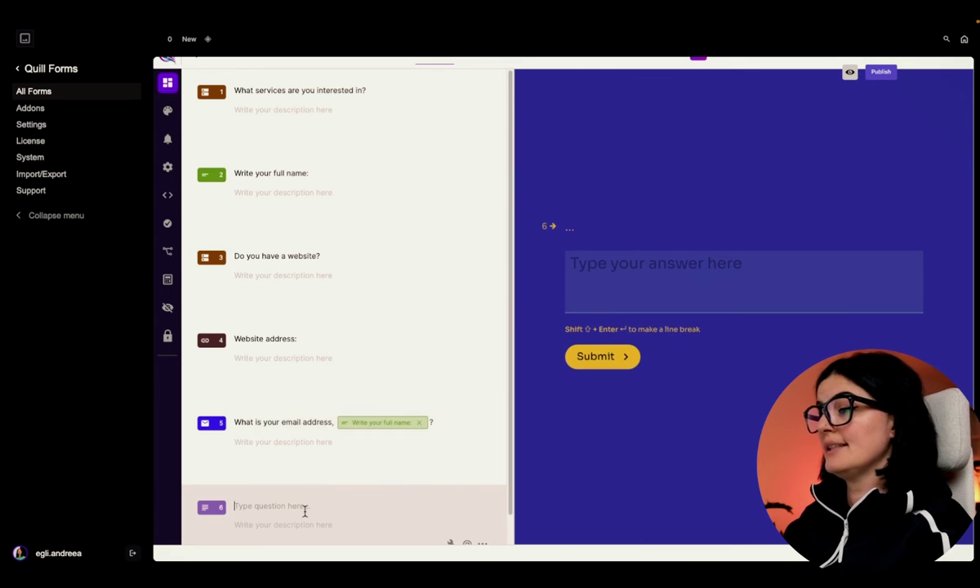
pyautogui.press('capslock')
pyautogui.write('T')
pyautogui.press('capslock')
pyautogui.write('ell us more aboutyour')
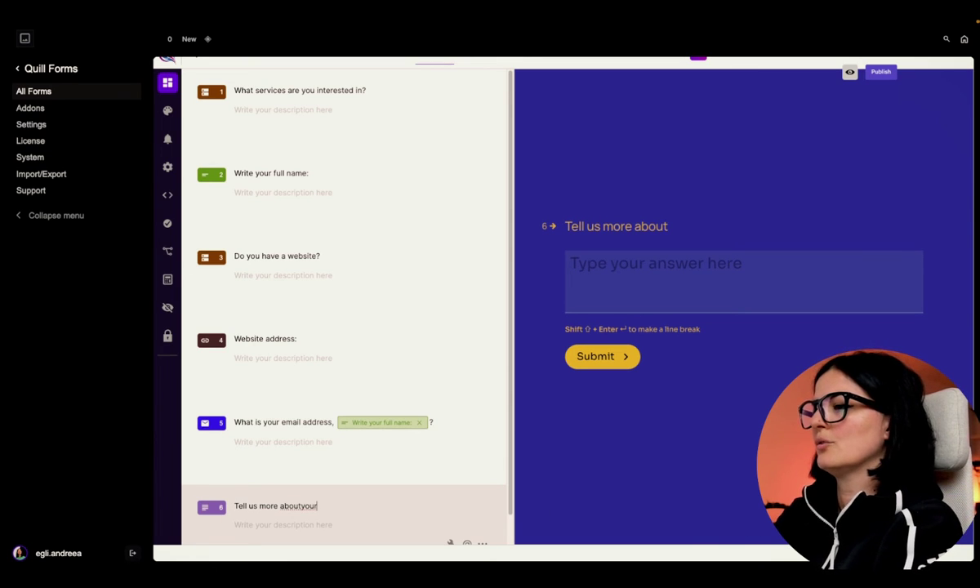
pyautogui.press('BackSpace')
pyautogui.press('BackSpace')
pyautogui.press('BackSpace')
pyautogui.write('your project')
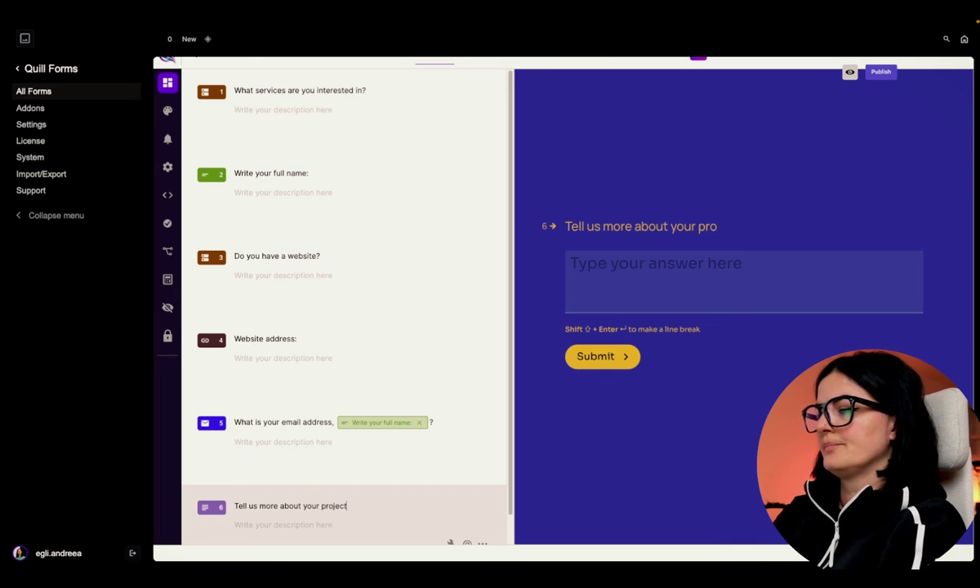
pyautogui.scroll(-1, 229, 532)
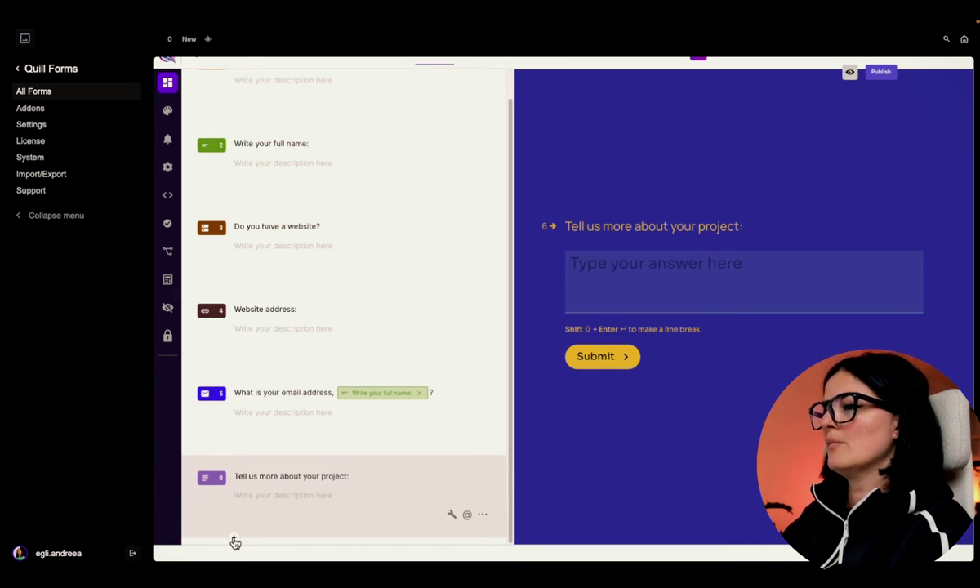
pyautogui.click(235, 541)
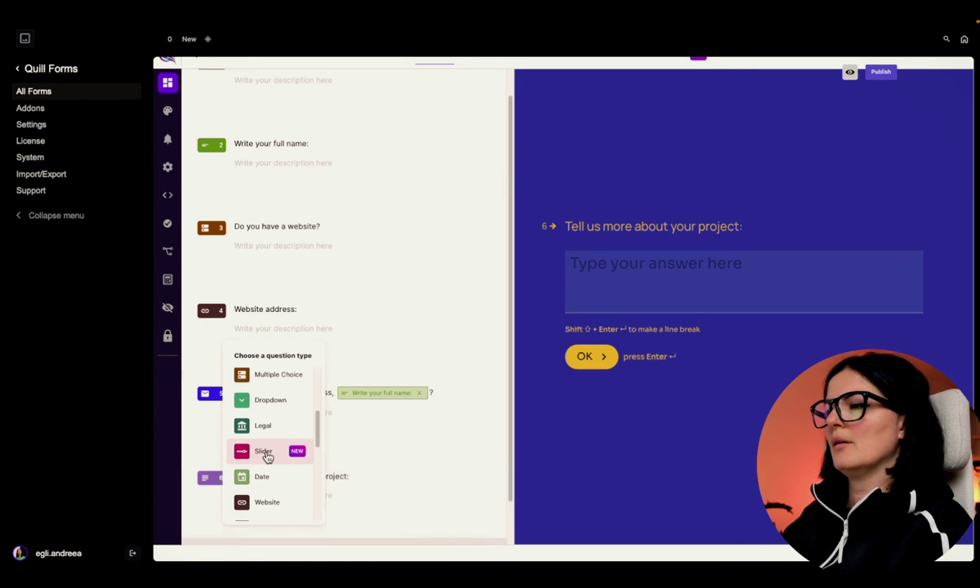
# - Insert a Slider block as question 7 titled 'What is your budget'
pyautogui.click(265, 454)
pyautogui.write('What is your budget')
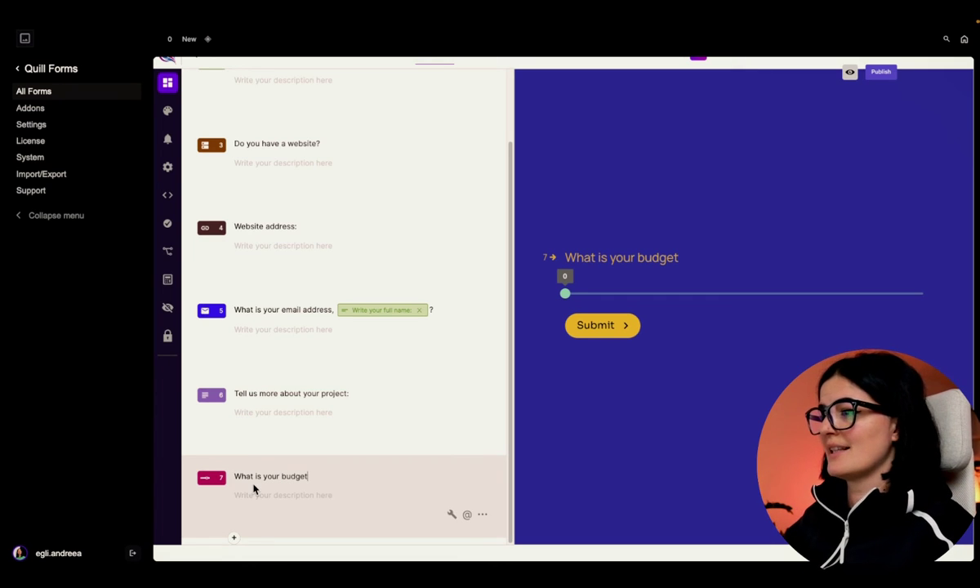
pyautogui.click(234, 537)
pyautogui.scroll(-3, 274, 465)
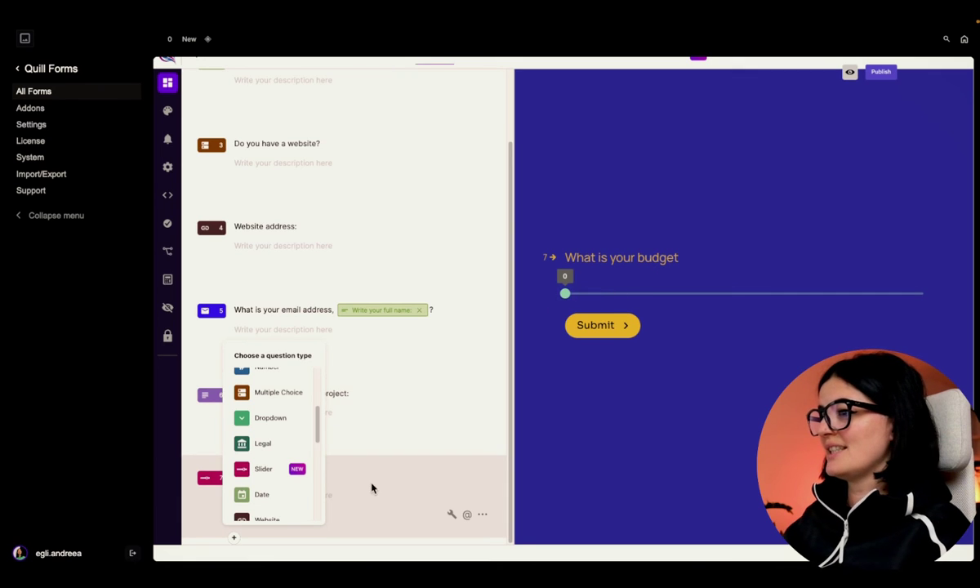
pyautogui.click(235, 537)
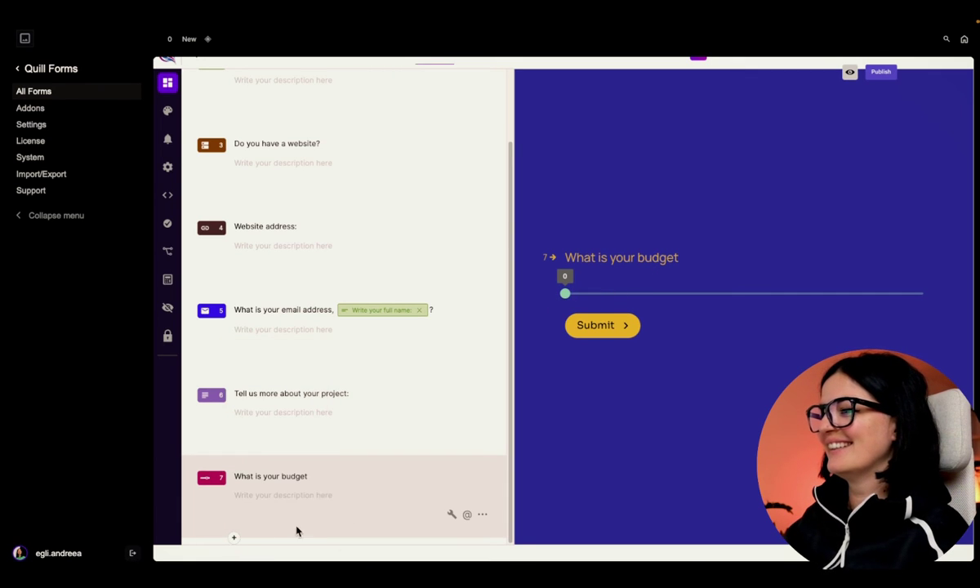
# - Open the budget slider's settings and set its range from 3000 to 10000
pyautogui.click(452, 515)
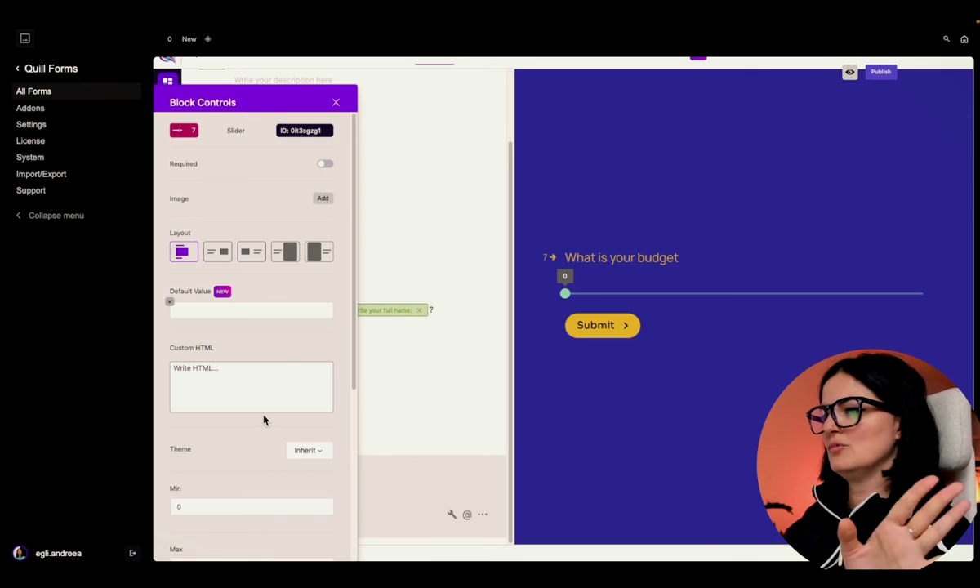
pyautogui.scroll(-5, 263, 420)
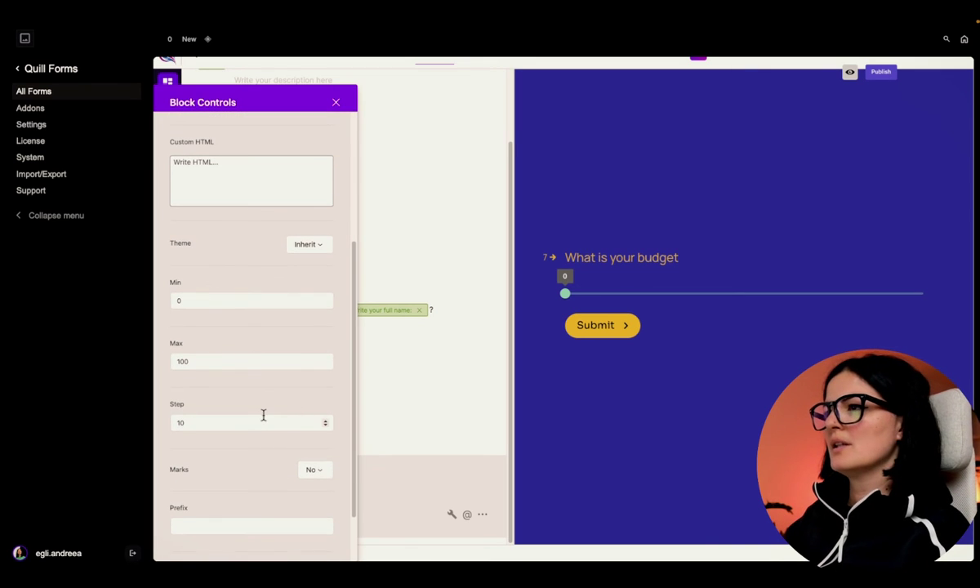
pyautogui.scroll(-1, 262, 416)
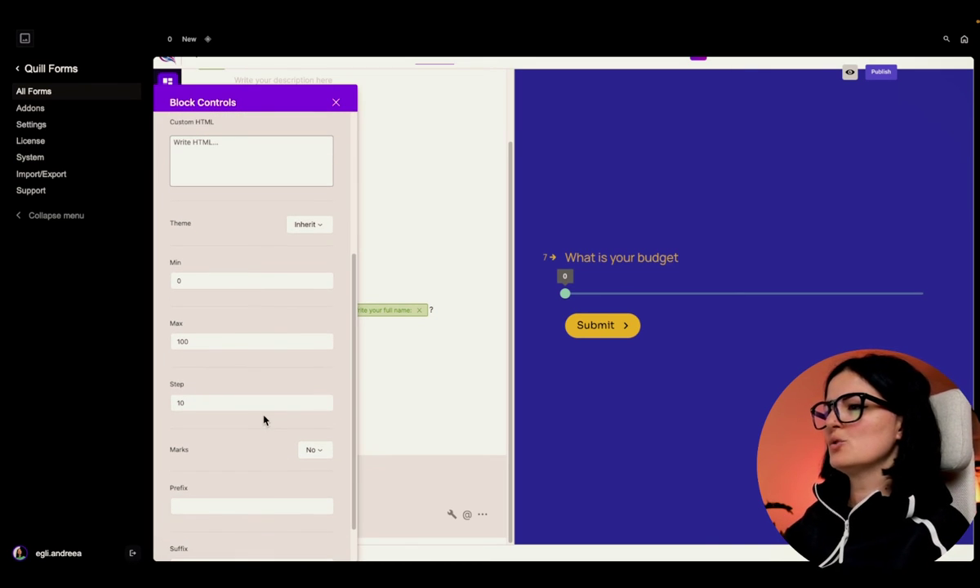
pyautogui.click(181, 280)
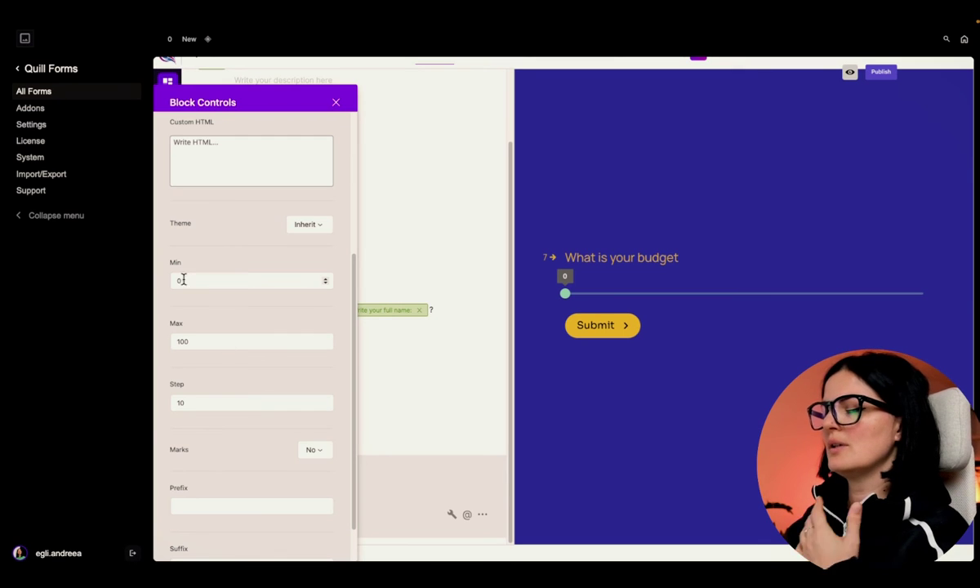
pyautogui.press('BackSpace')
pyautogui.write('3000')
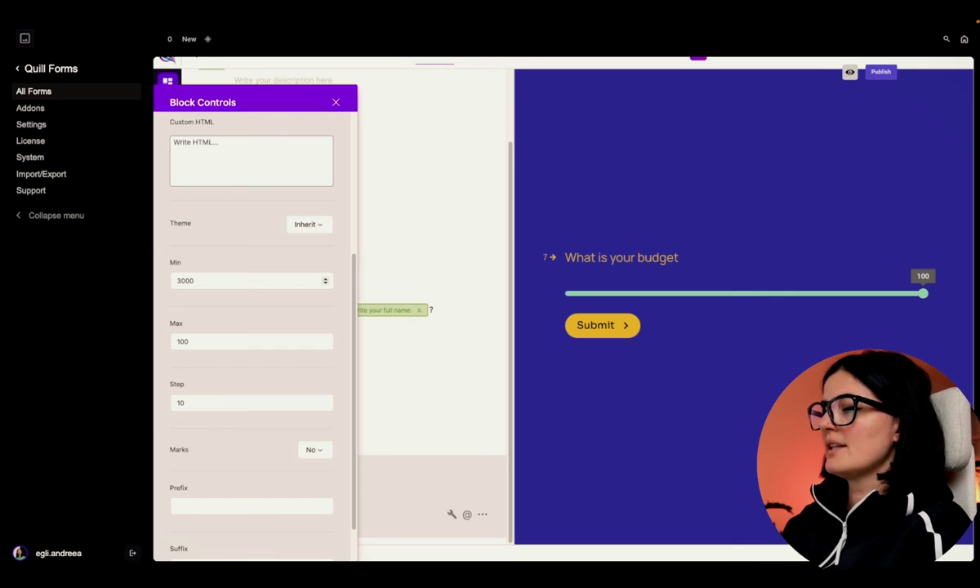
pyautogui.click(192, 342)
pyautogui.write('00')
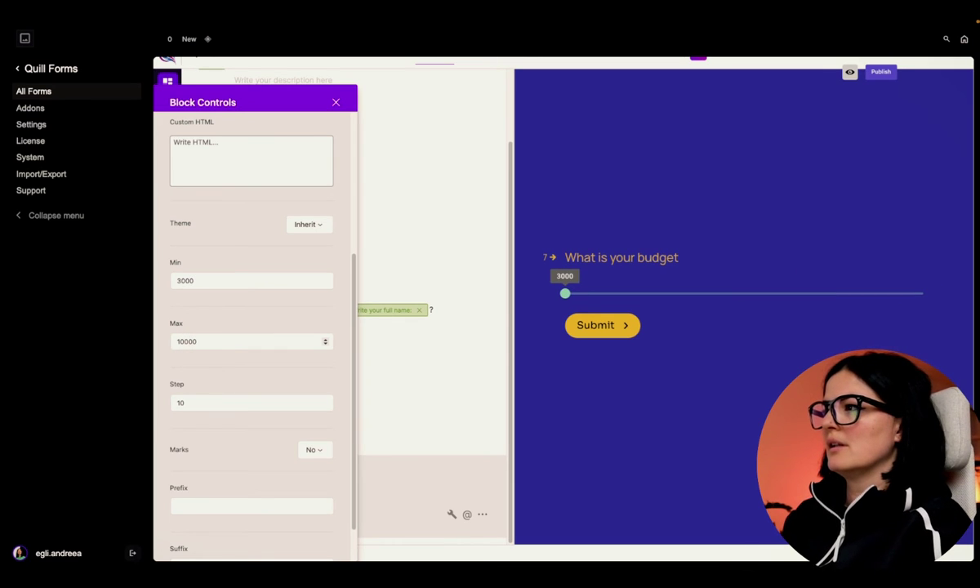
# - Set the slider step to 500 and test the stepping in the preview
pyautogui.moveTo(566, 293); pyautogui.dragTo(563, 294)
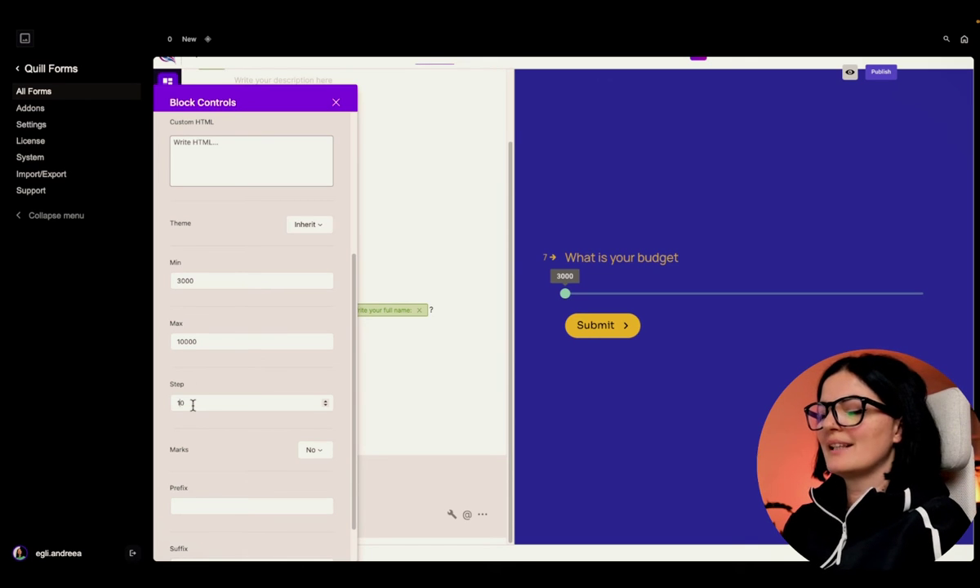
pyautogui.press('BackSpace')
pyautogui.write('500')
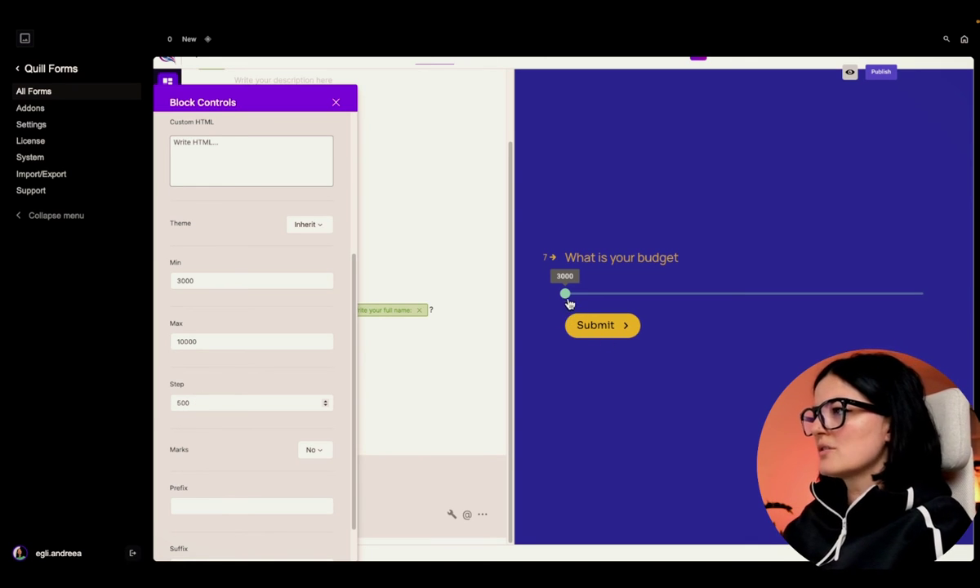
pyautogui.moveTo(569, 298); pyautogui.dragTo(580, 300)
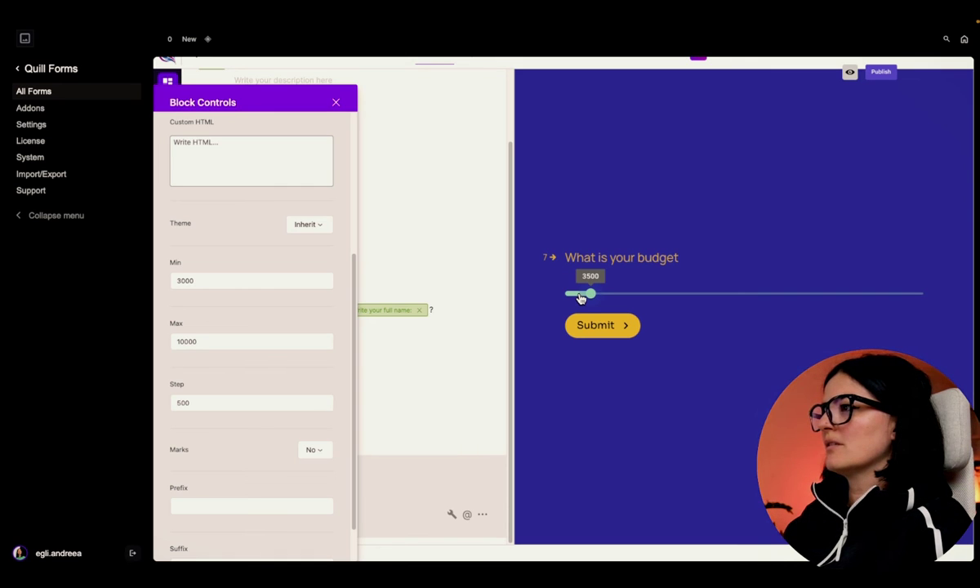
pyautogui.moveTo(580, 299); pyautogui.dragTo(501, 302)
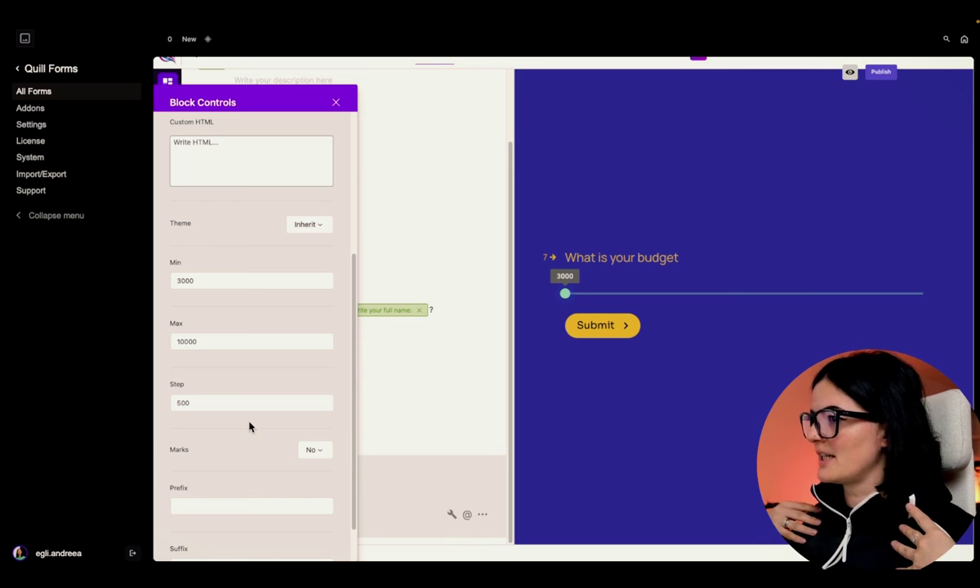
# - Turn on tick marks for the slider, briefly trying custom marks before keeping regular marks
pyautogui.click(313, 450)
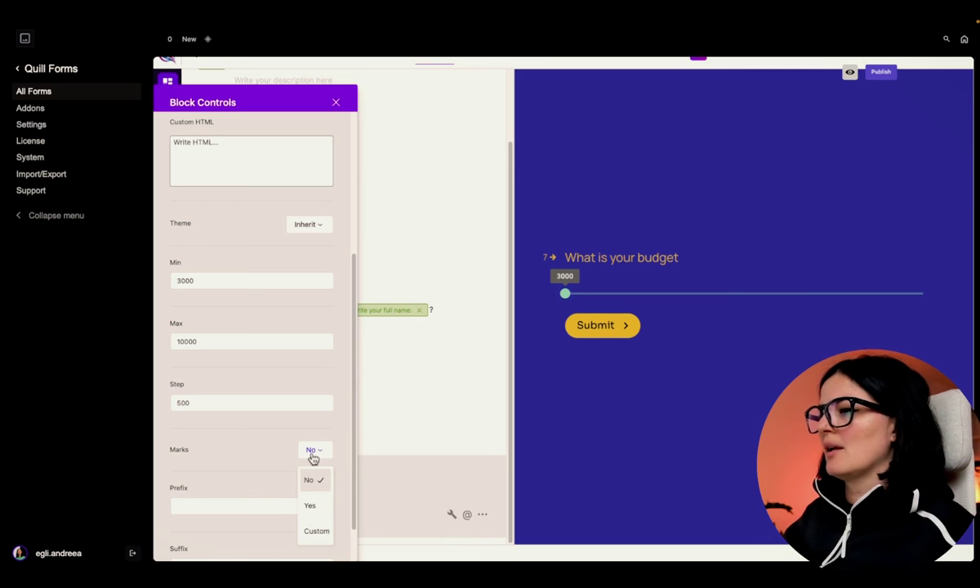
pyautogui.click(313, 506)
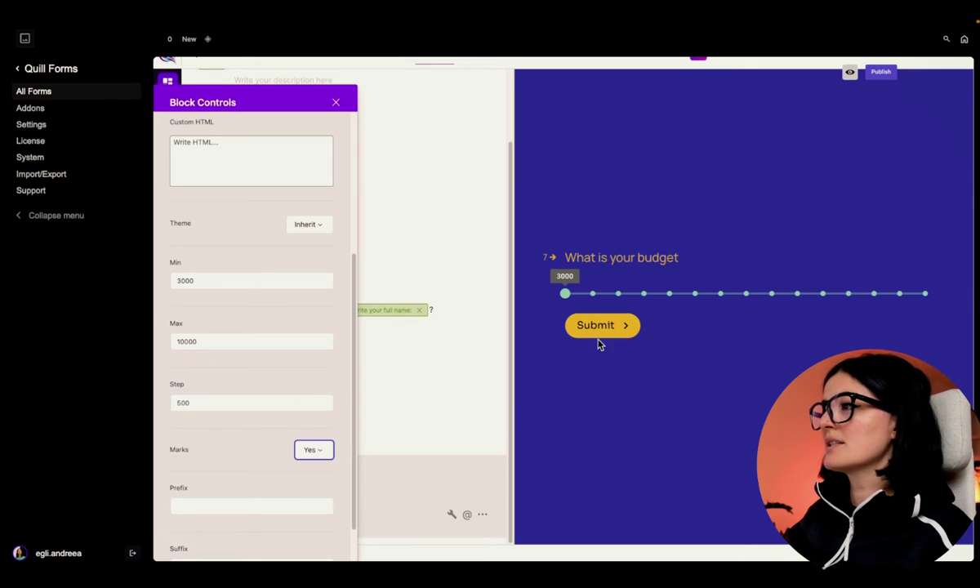
pyautogui.moveTo(567, 296); pyautogui.dragTo(712, 306)
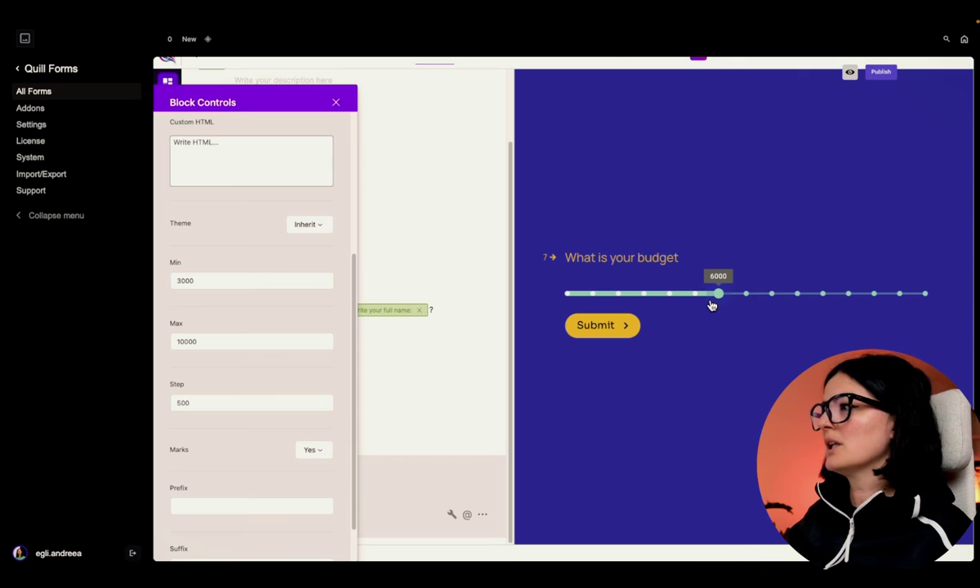
pyautogui.click(310, 449)
pyautogui.click(310, 532)
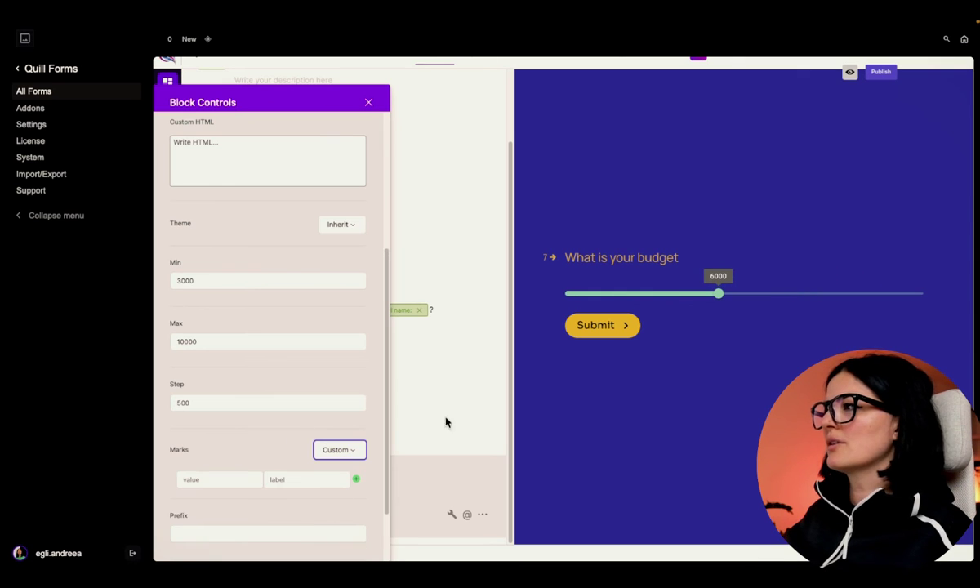
pyautogui.click(255, 478)
pyautogui.click(255, 477)
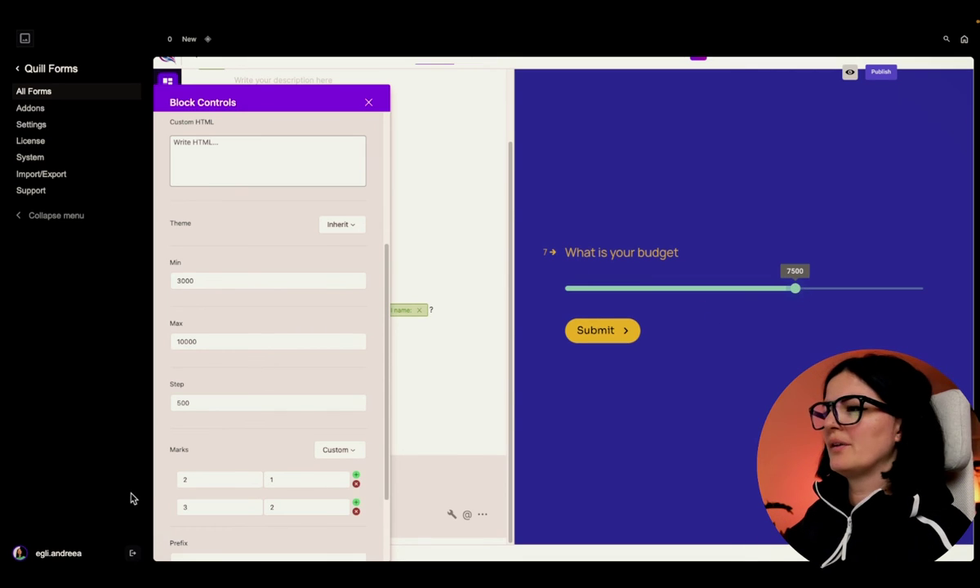
pyautogui.click(321, 452)
pyautogui.click(340, 504)
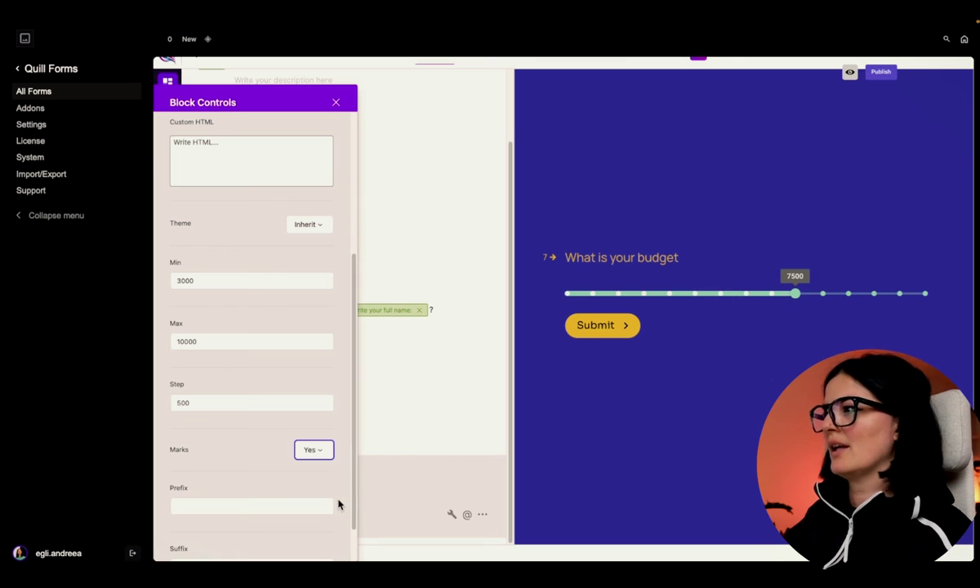
# - Make the budget question required and close its settings
pyautogui.scroll(-1, 218, 466)
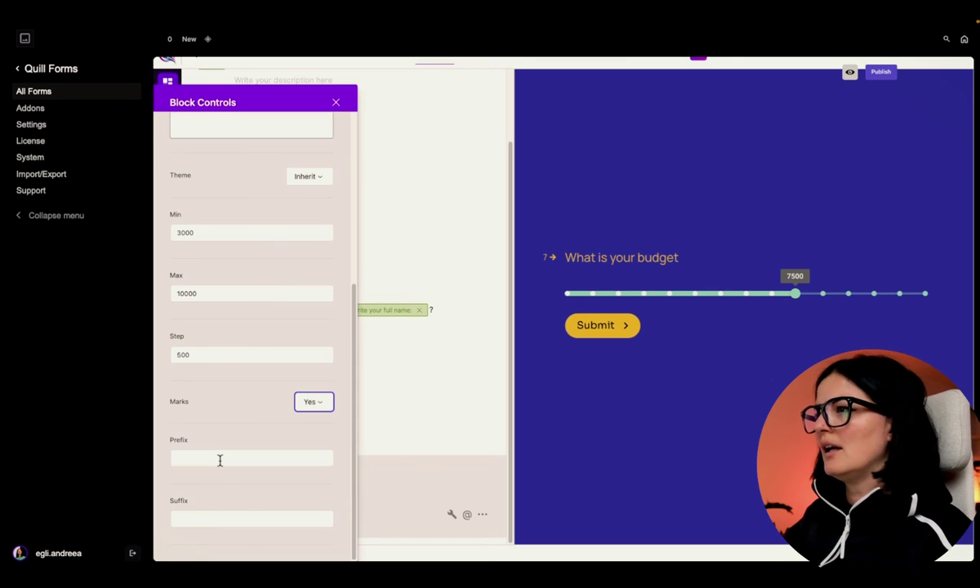
pyautogui.scroll(5, 219, 459)
pyautogui.click(325, 165)
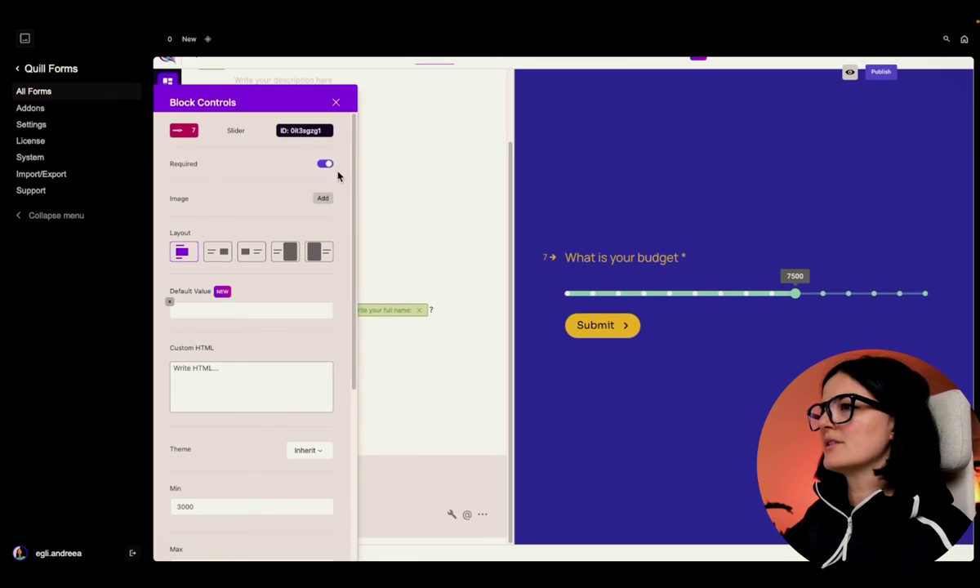
pyautogui.click(337, 105)
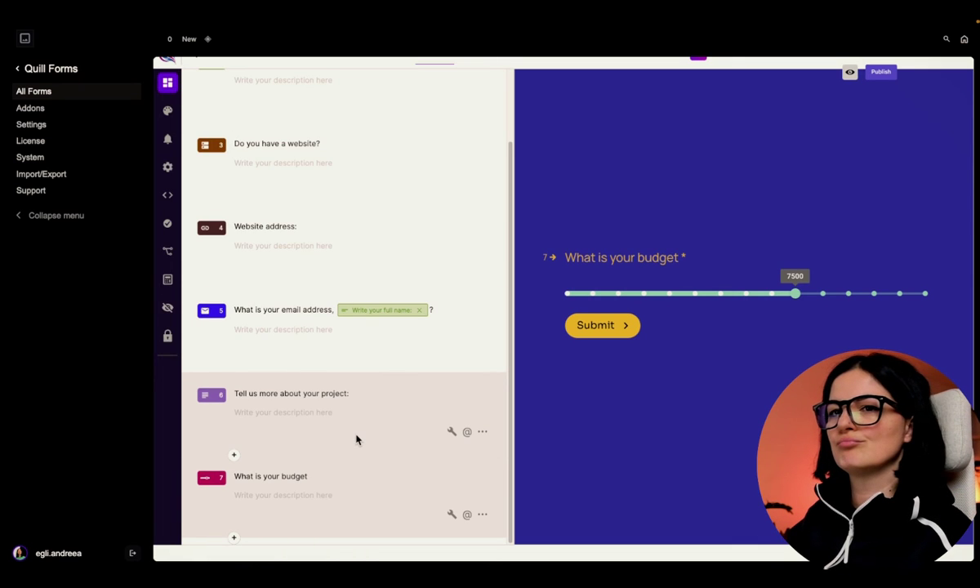
# - Insert a multiple-choice question below question 7 titled 'How did you hear about us?'
pyautogui.click(233, 537)
pyautogui.scroll(-4, 297, 442)
pyautogui.click(280, 445)
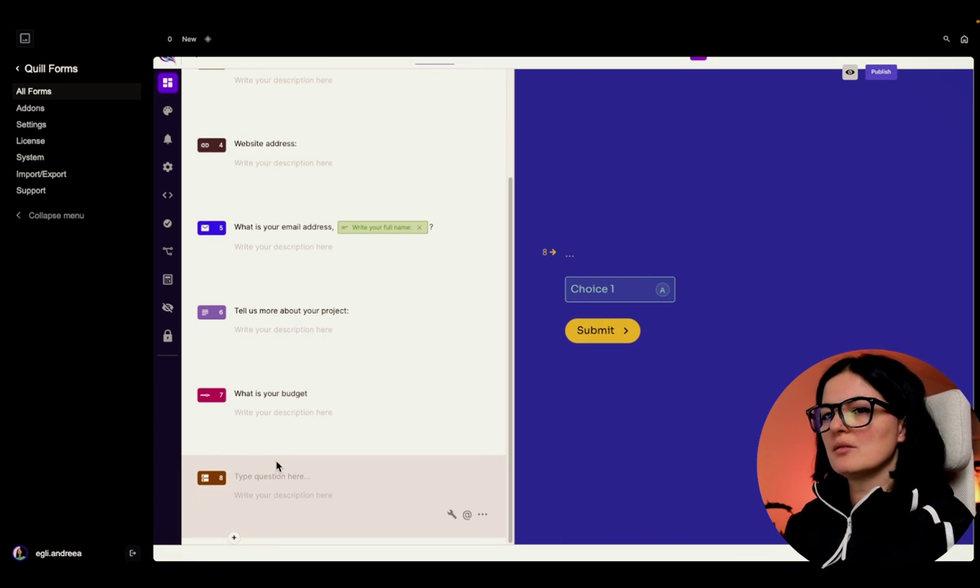
pyautogui.press('capslock')
pyautogui.write('H')
pyautogui.press('capslock')
pyautogui.write('ow did y')
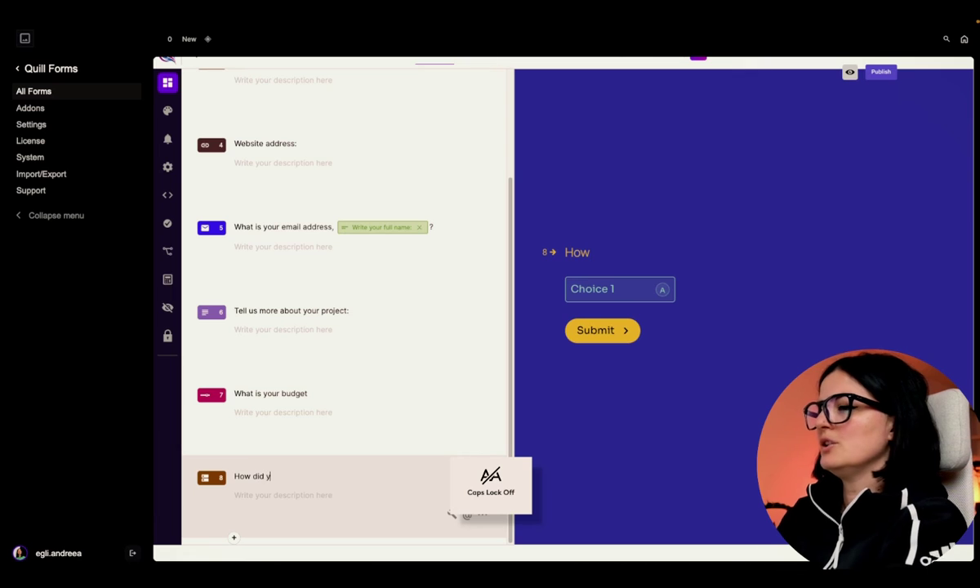
pyautogui.write('ou hear')
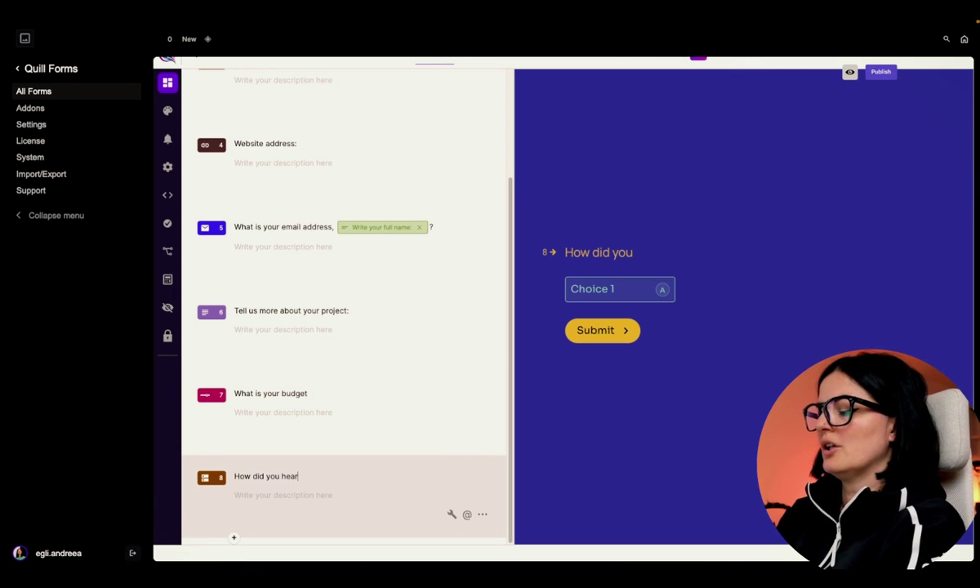
pyautogui.write(' about us?')
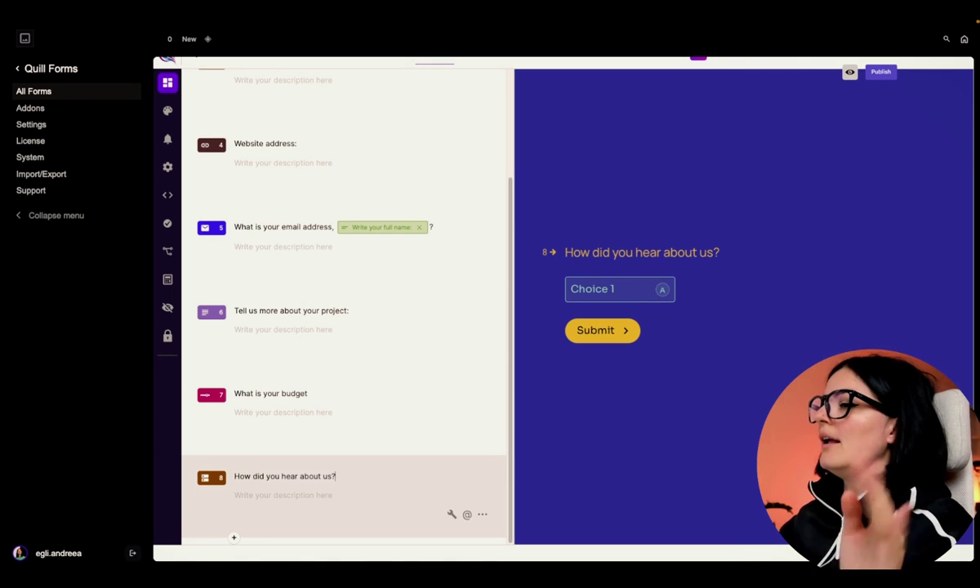
pyautogui.click(451, 516)
# - Make the question required and replace Choice 1 with Youtube
pyautogui.click(326, 167)
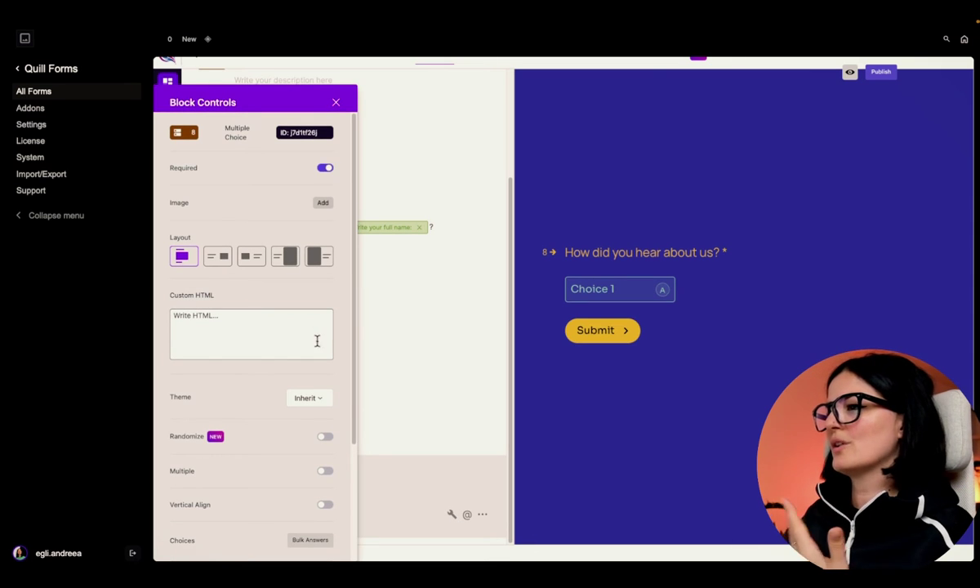
pyautogui.scroll(-3, 316, 340)
pyautogui.doubleClick(292, 421)
pyautogui.press('BackSpace')
pyautogui.press('BackSpace')
pyautogui.press('BackSpace')
pyautogui.press('BackSpace')
pyautogui.press('BackSpace')
pyautogui.press('BackSpace')
pyautogui.press('BackSpace')
pyautogui.press('BackSpace')
pyautogui.write('Yi')
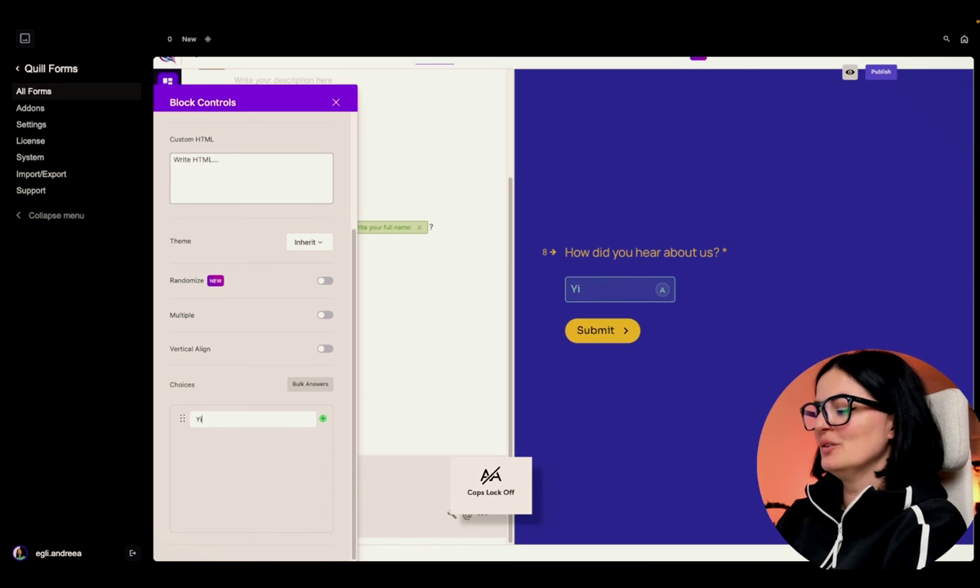
pyautogui.write('outube')
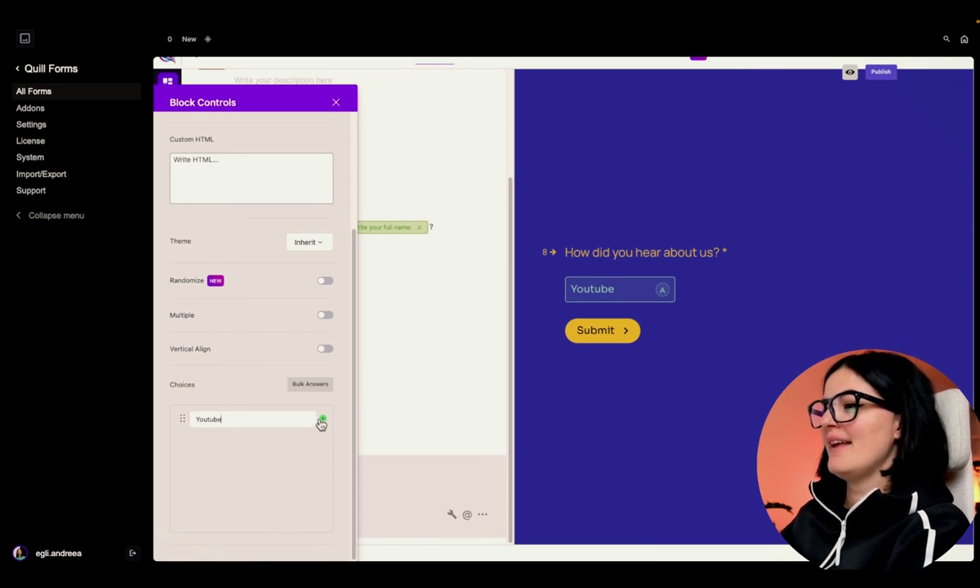
# - Add Instagram and LinkedIn as the second and third answer choices
pyautogui.click(323, 419)
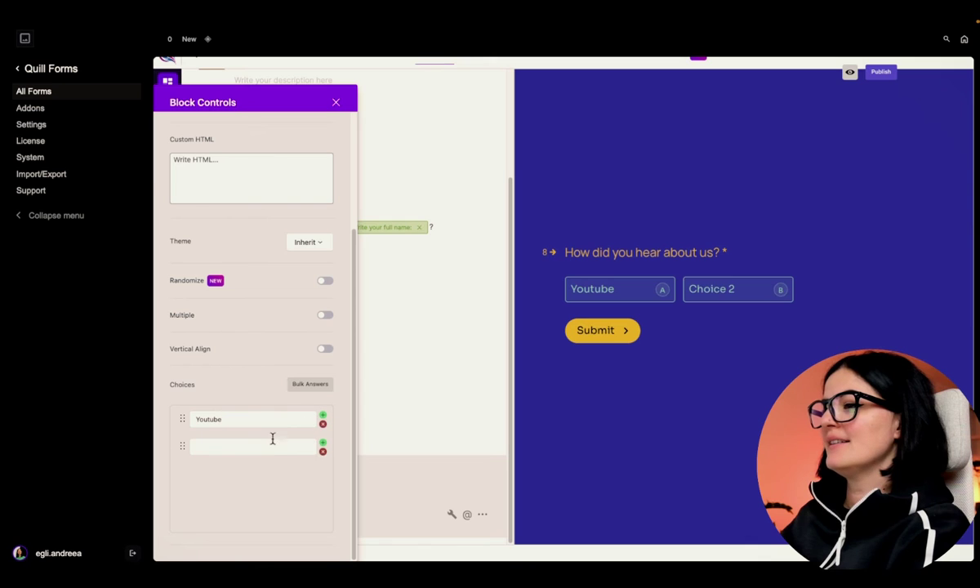
pyautogui.write('Inst')
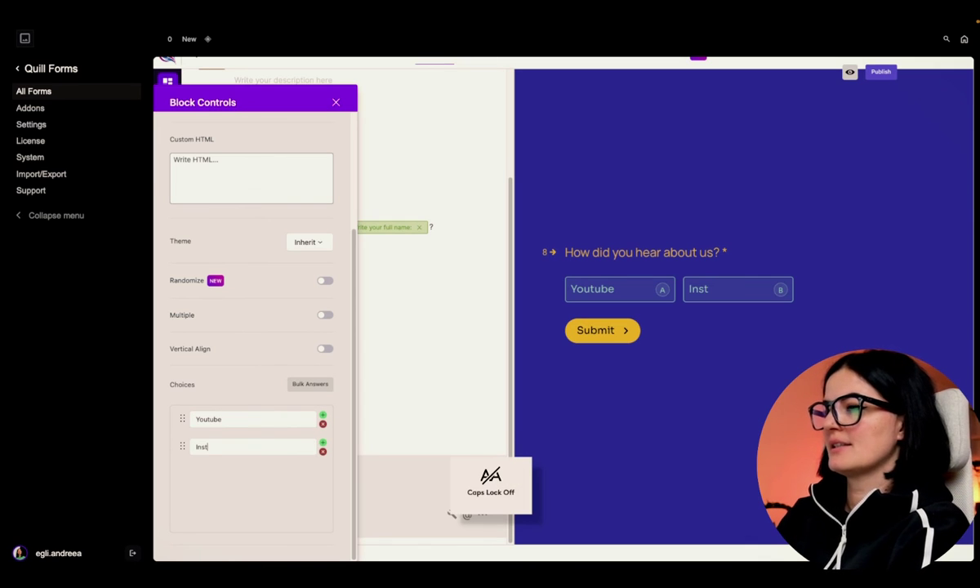
pyautogui.write('agram')
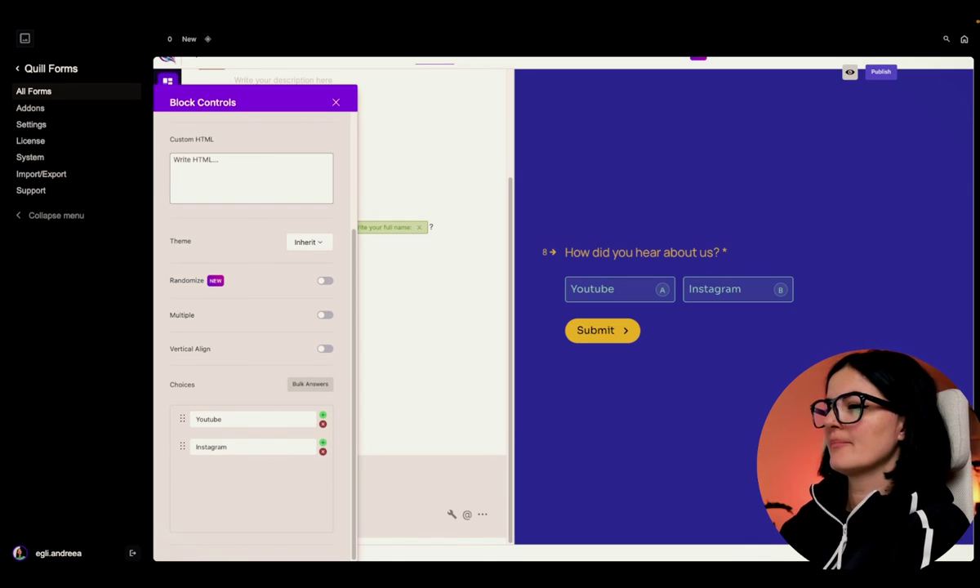
pyautogui.press('Return')
pyautogui.write('Linkedin')
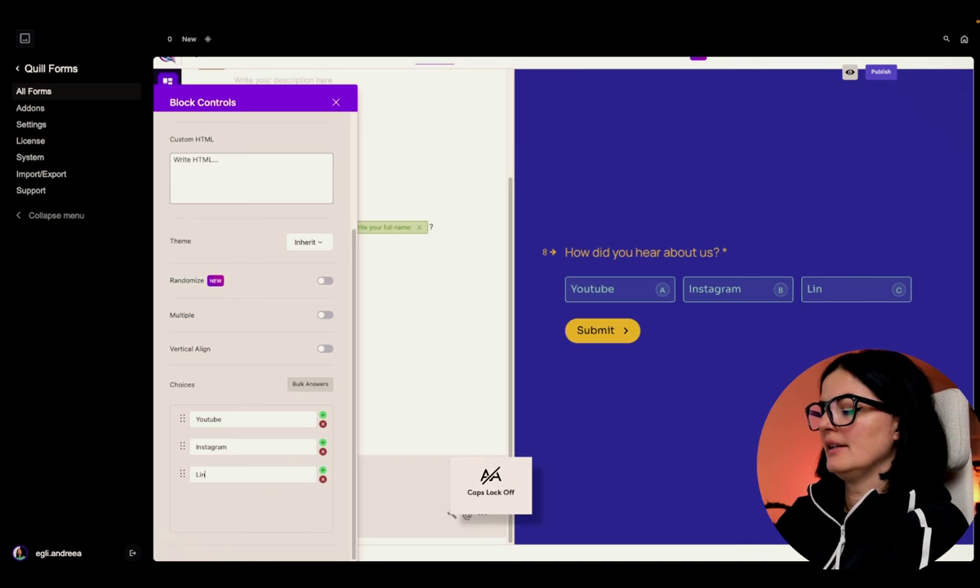
pyautogui.press('BackSpace')
pyautogui.press('BackSpace')
pyautogui.press('capslock')
pyautogui.write('I')
pyautogui.press('capslock')
pyautogui.write('n')
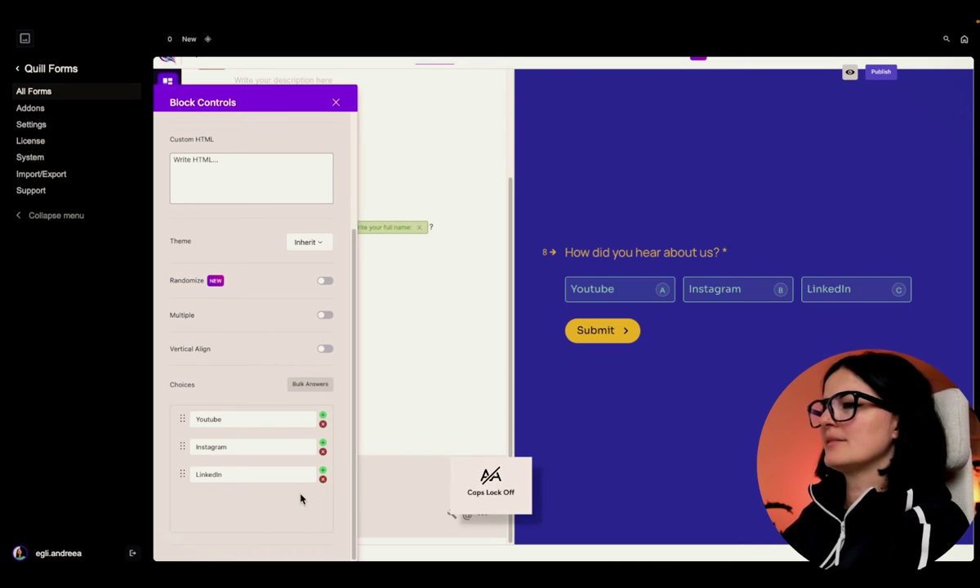
# - Set the choices to the second, vertically stacked layout and close the settings
pyautogui.scroll(3, 349, 302)
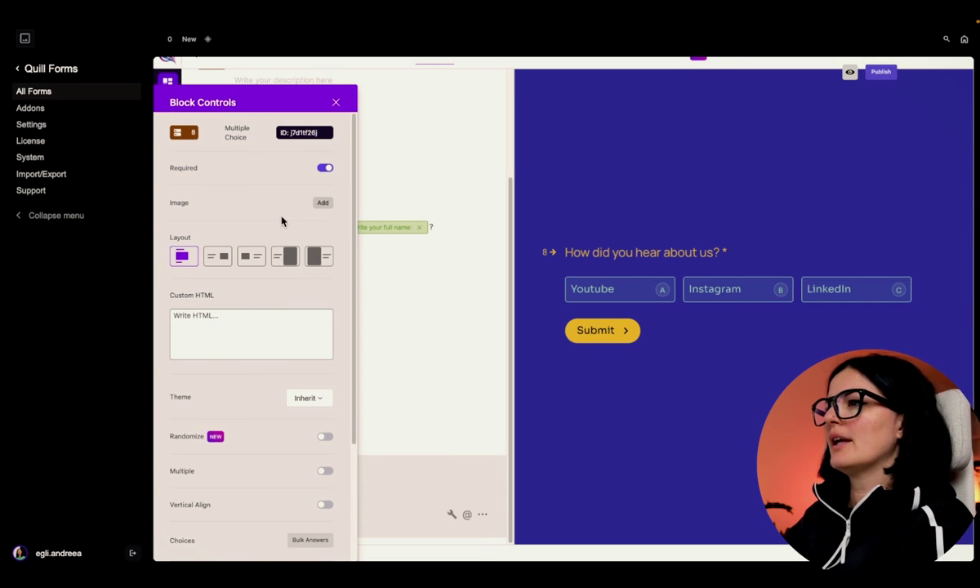
pyautogui.click(219, 260)
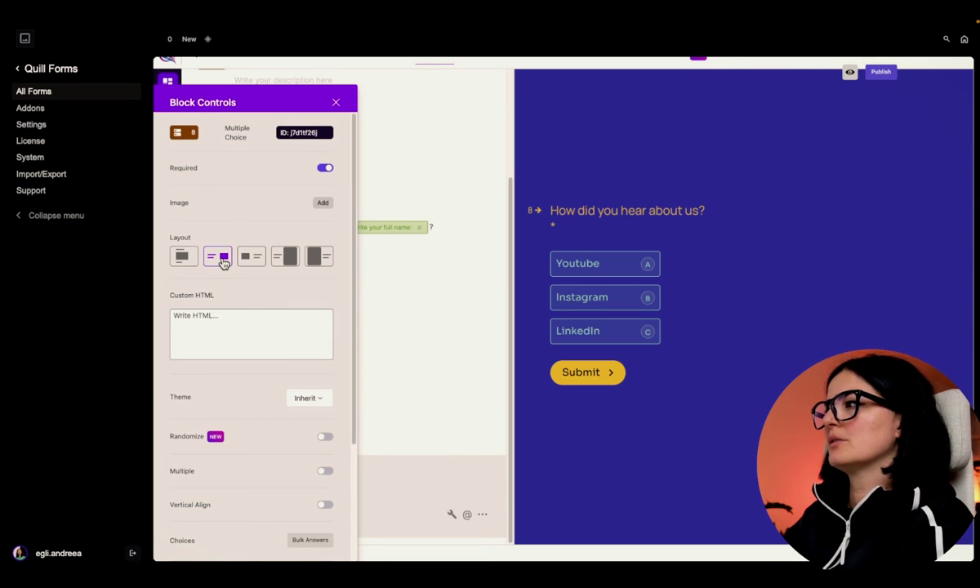
pyautogui.click(178, 255)
pyautogui.click(214, 258)
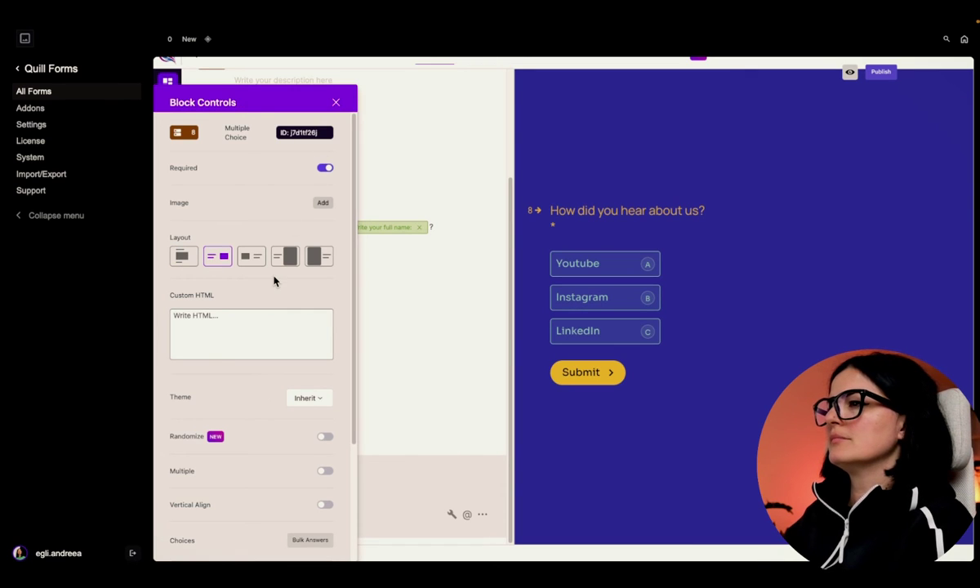
pyautogui.click(335, 104)
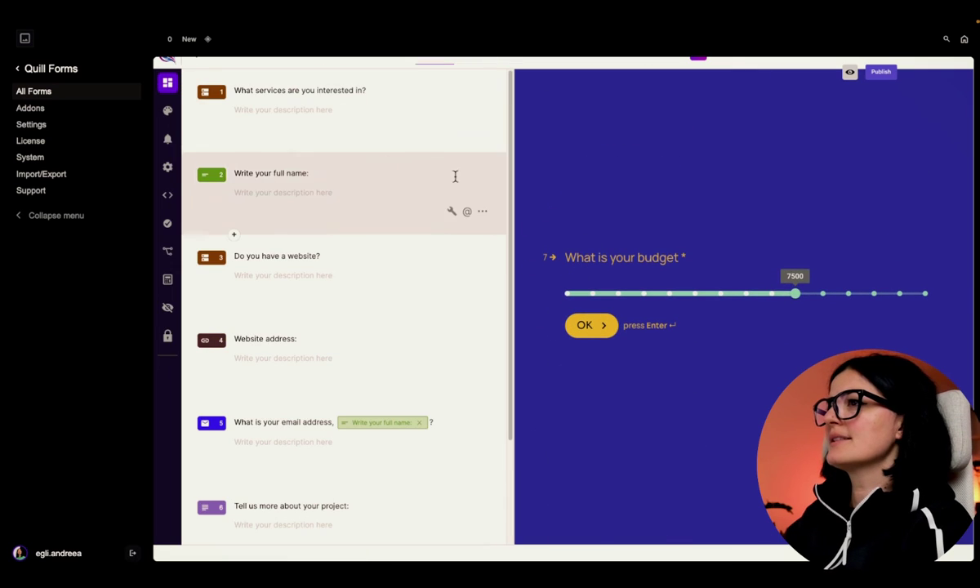
# - Add the studio logo from the Media Library to the Form theme and save the theme
pyautogui.click(168, 113)
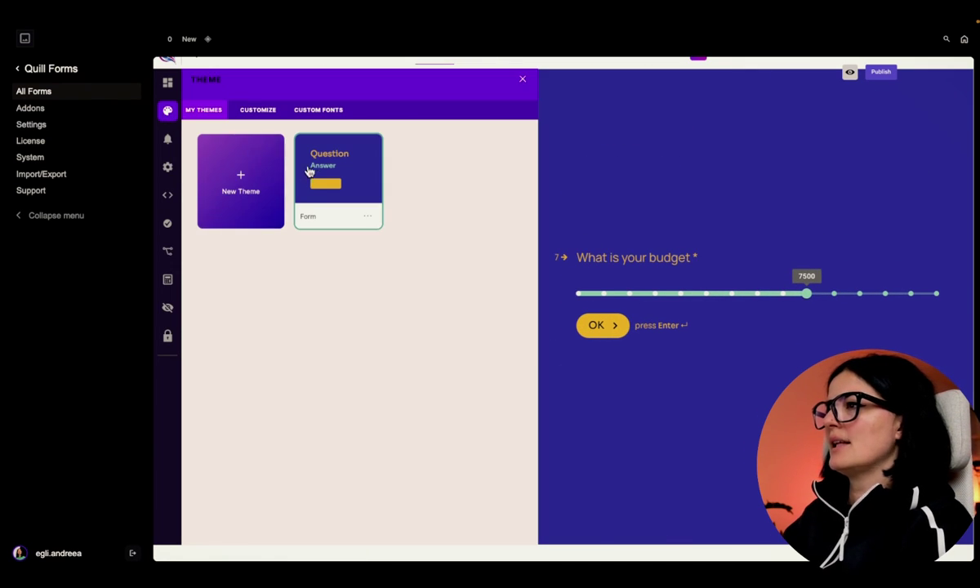
pyautogui.click(367, 218)
pyautogui.click(395, 244)
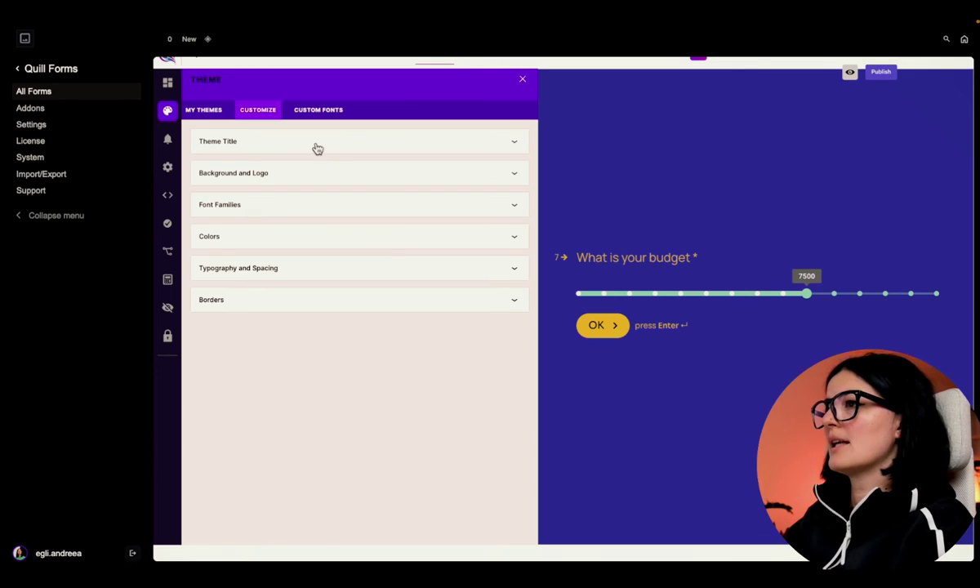
pyautogui.click(313, 173)
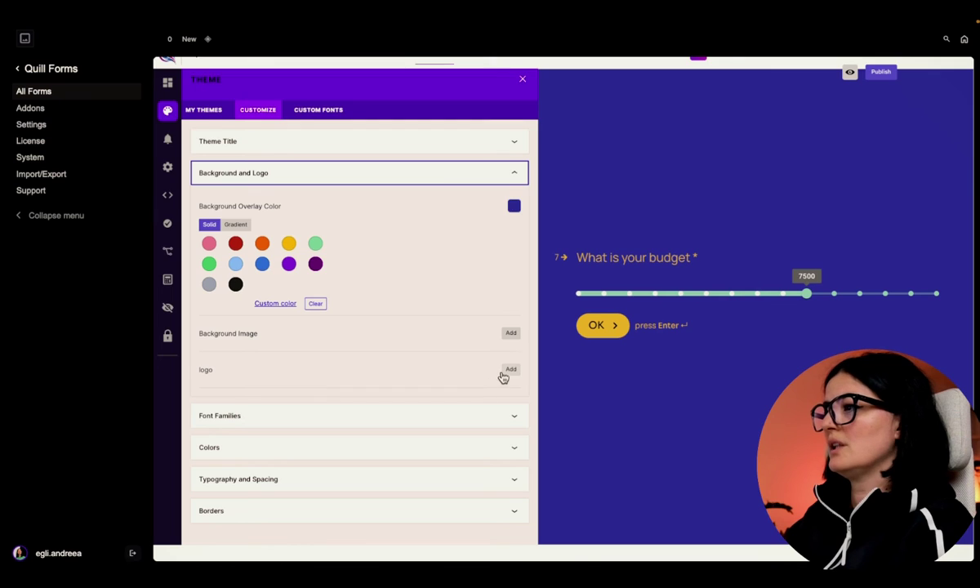
pyautogui.click(508, 371)
pyautogui.click(435, 195)
pyautogui.click(919, 529)
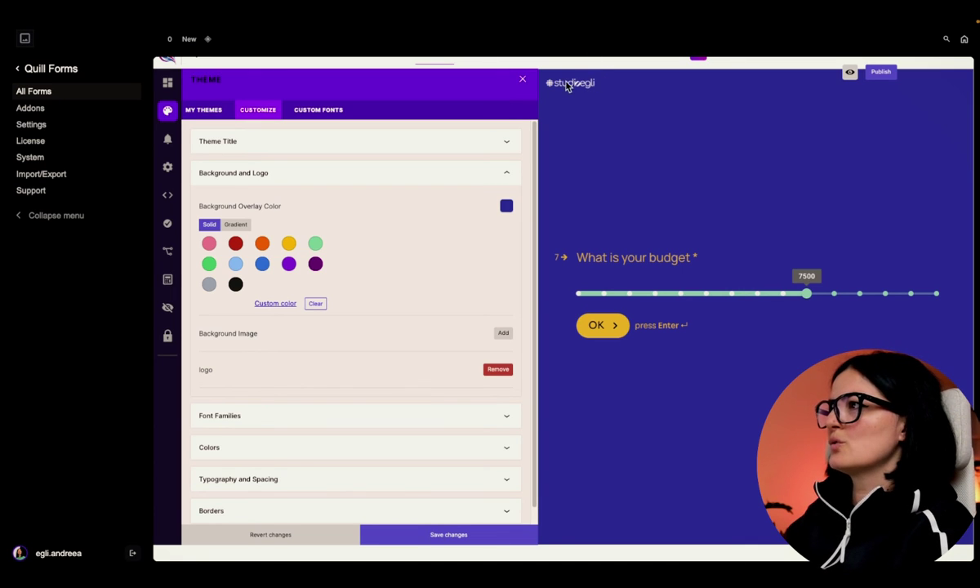
pyautogui.click(459, 533)
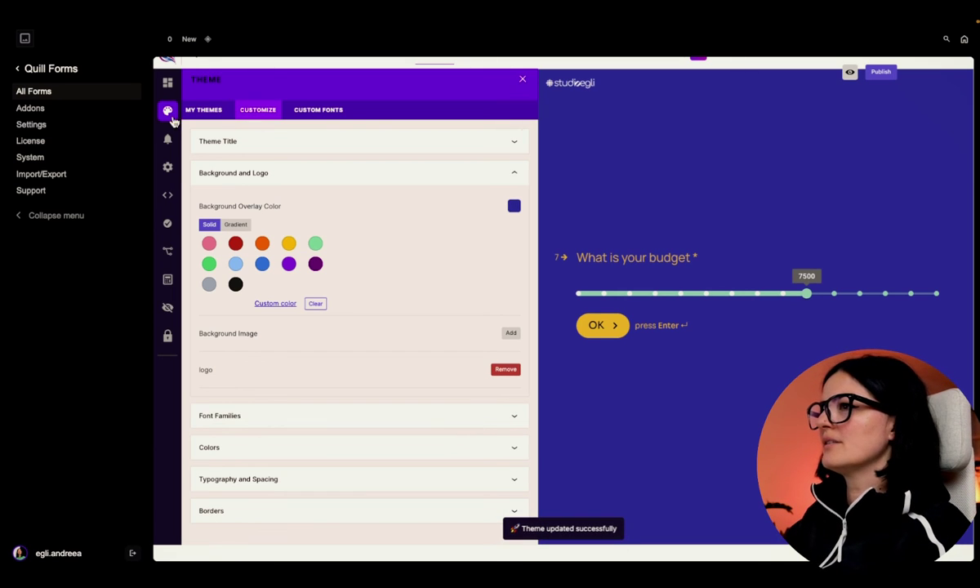
pyautogui.click(168, 82)
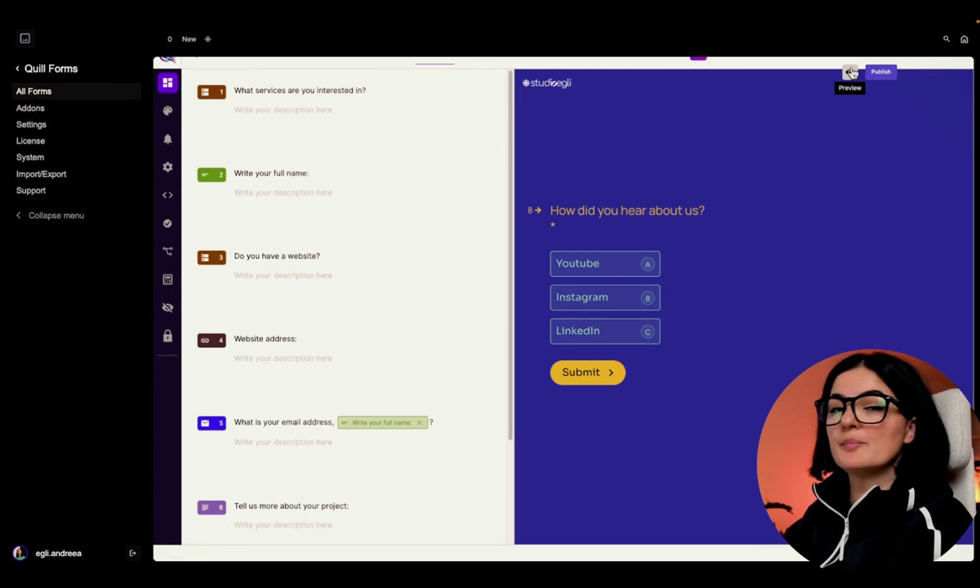
# - Publish the form and choose 'Let me know how!' to reach Email Notifications
pyautogui.click(889, 72)
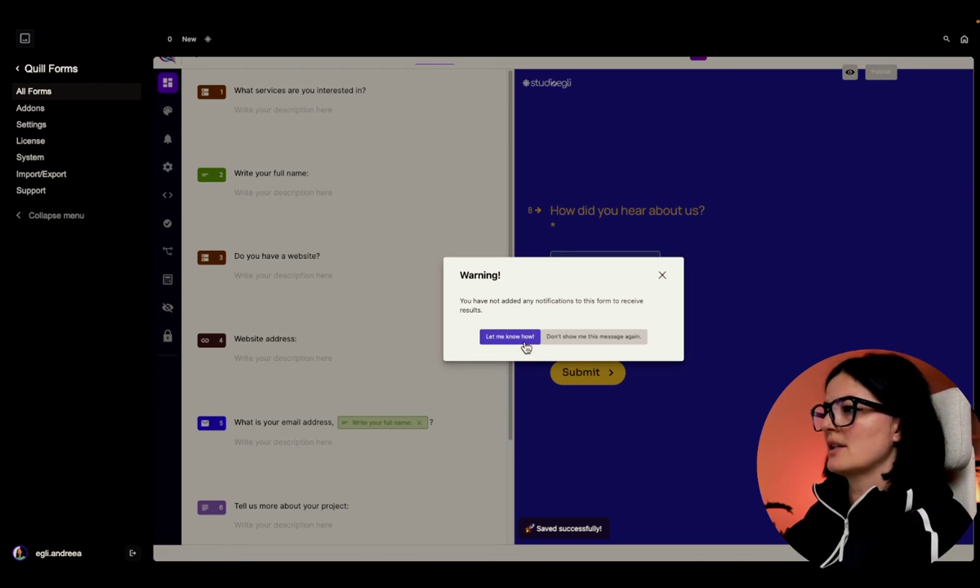
pyautogui.click(525, 343)
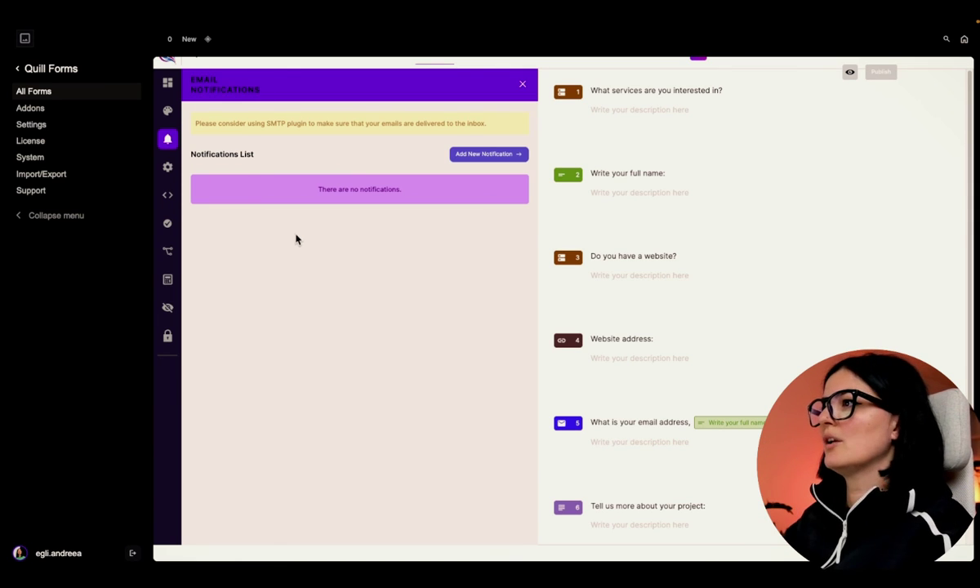
# - Create an email notification to the studio's contact address with subject 'form submission website'
pyautogui.click(499, 155)
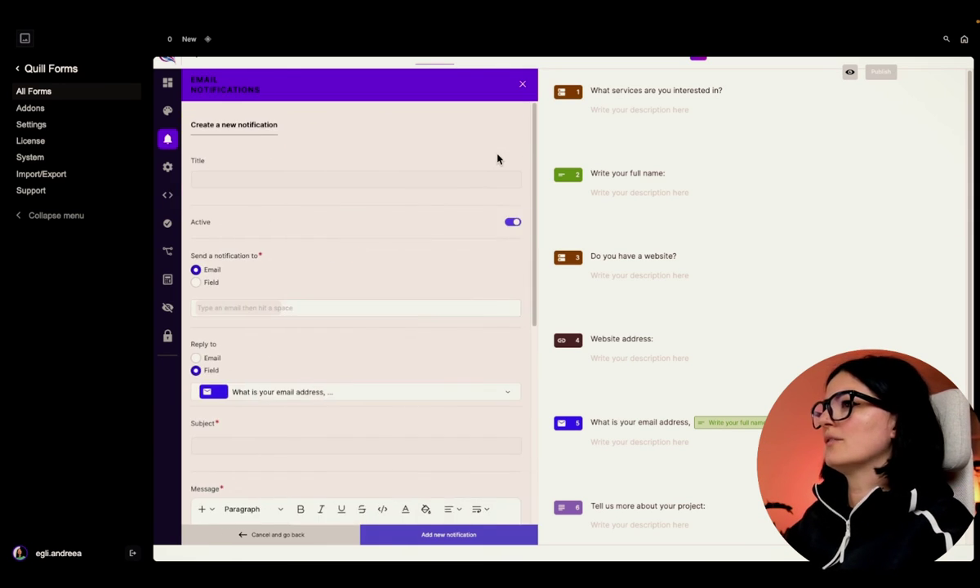
pyautogui.click(264, 306)
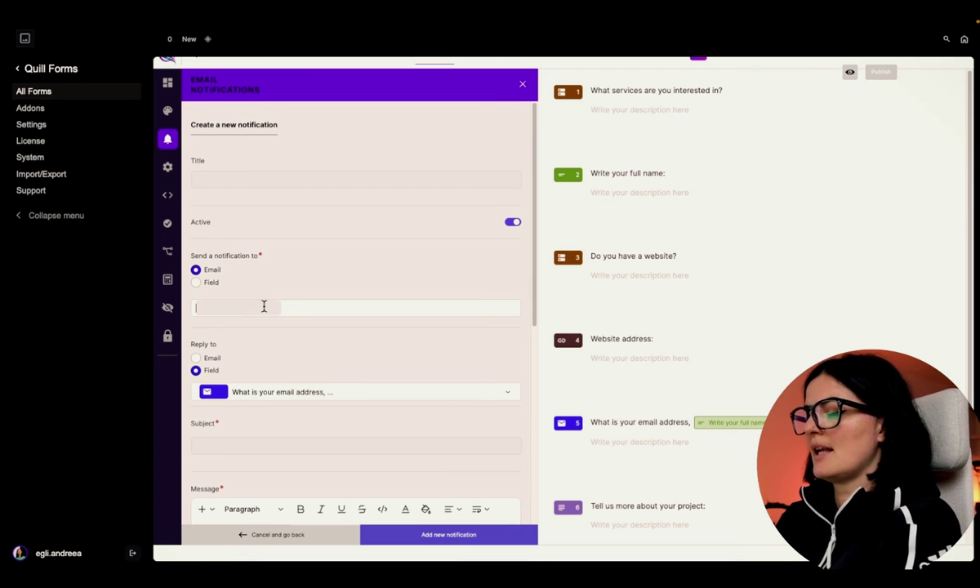
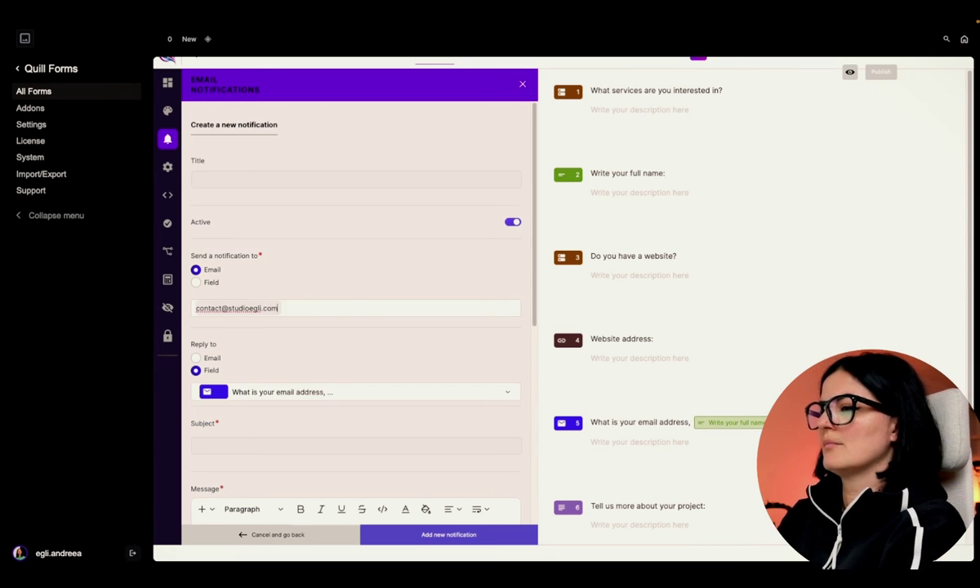
pyautogui.press('Return')
pyautogui.scroll(-1, 322, 351)
pyautogui.click(273, 435)
pyautogui.write('form submission websi')
pyautogui.scroll(-1, 319, 416)
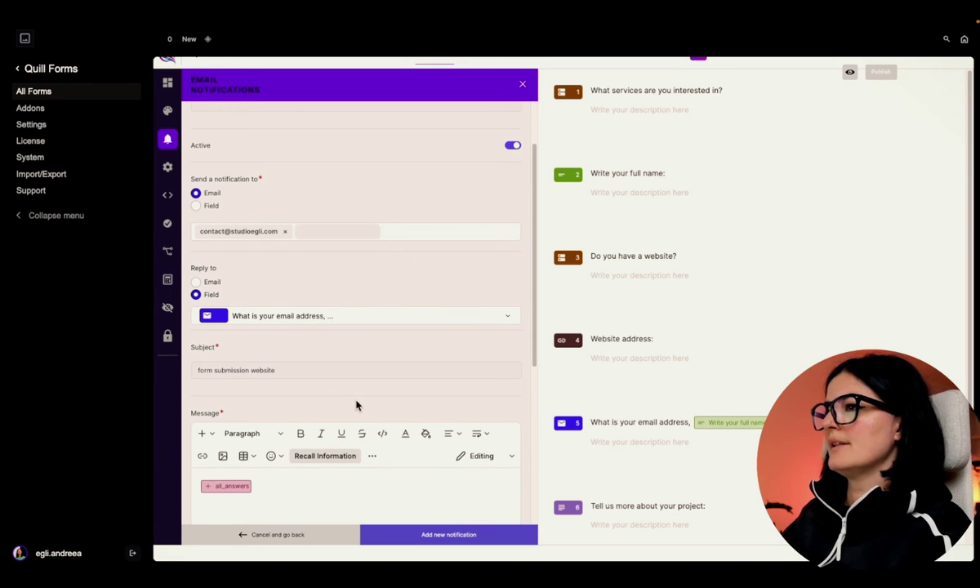
pyautogui.scroll(-2, 356, 405)
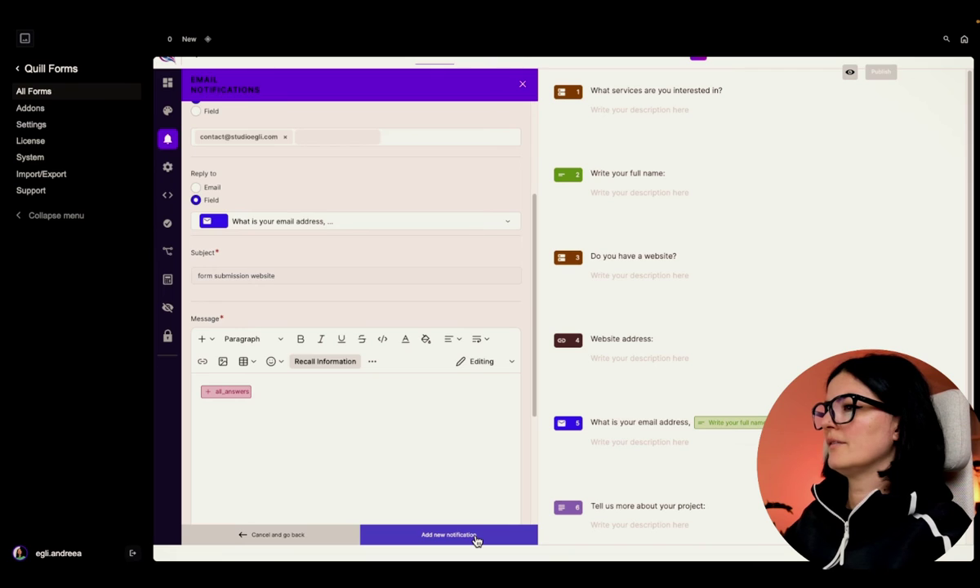
pyautogui.click(477, 542)
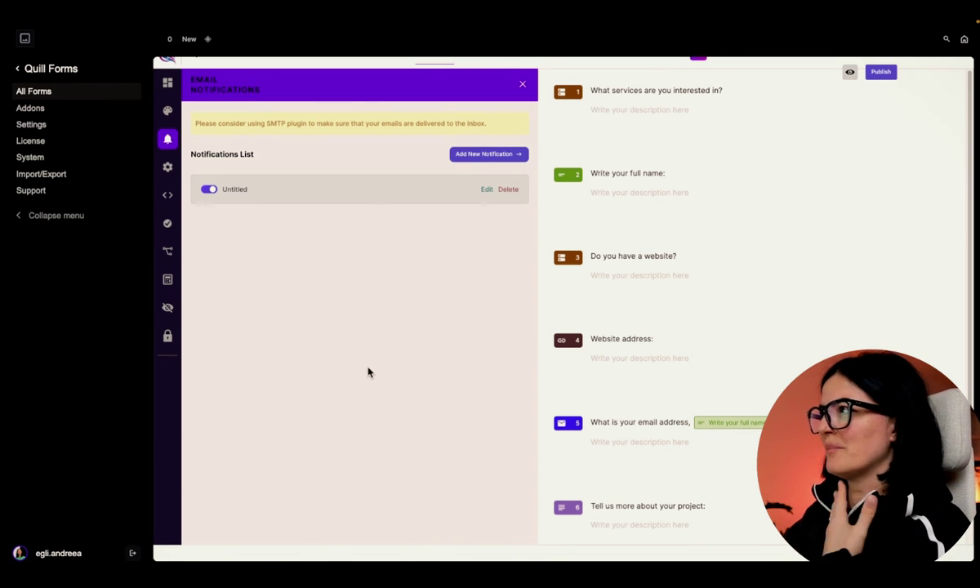
# - Publish the updated form and launch its Live Preview
pyautogui.click(883, 72)
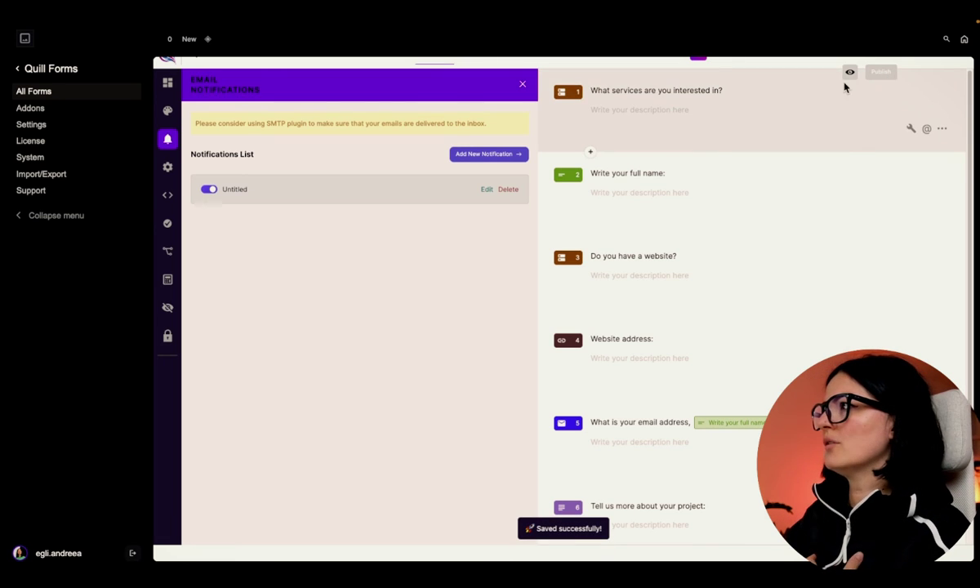
pyautogui.click(850, 73)
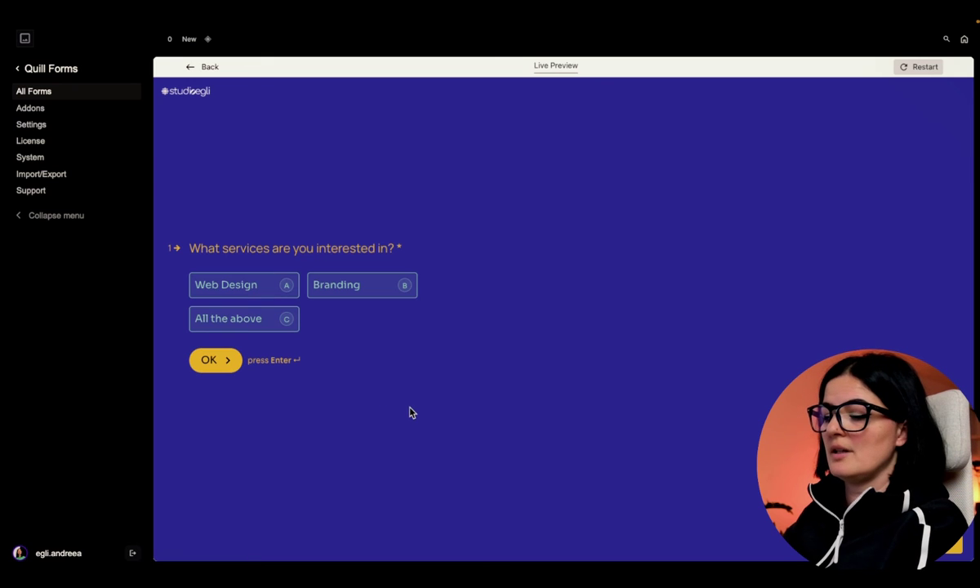
# - Choose Branding as the service and enter the respondent's full name
pyautogui.press('a')
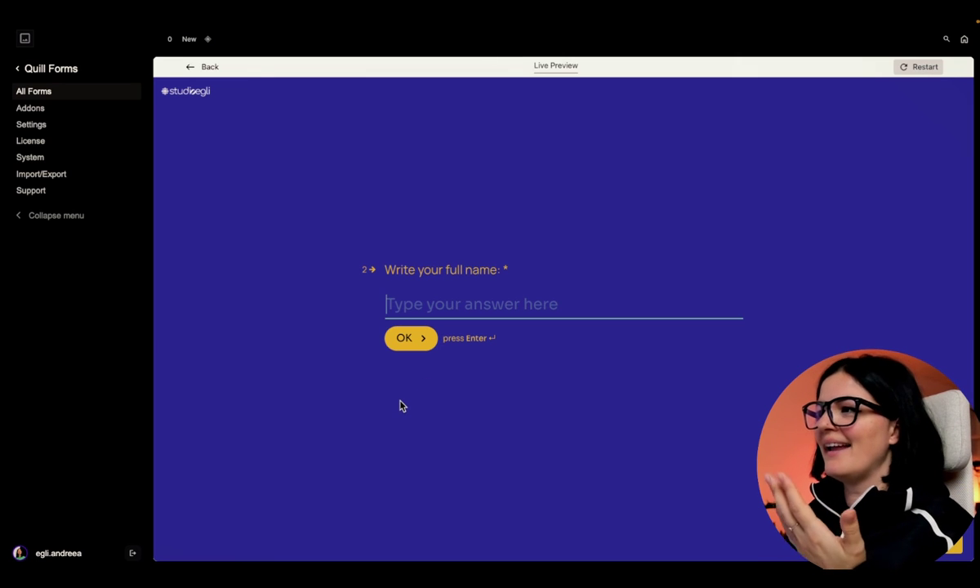
pyautogui.scroll(3, 394, 406)
pyautogui.click(365, 286)
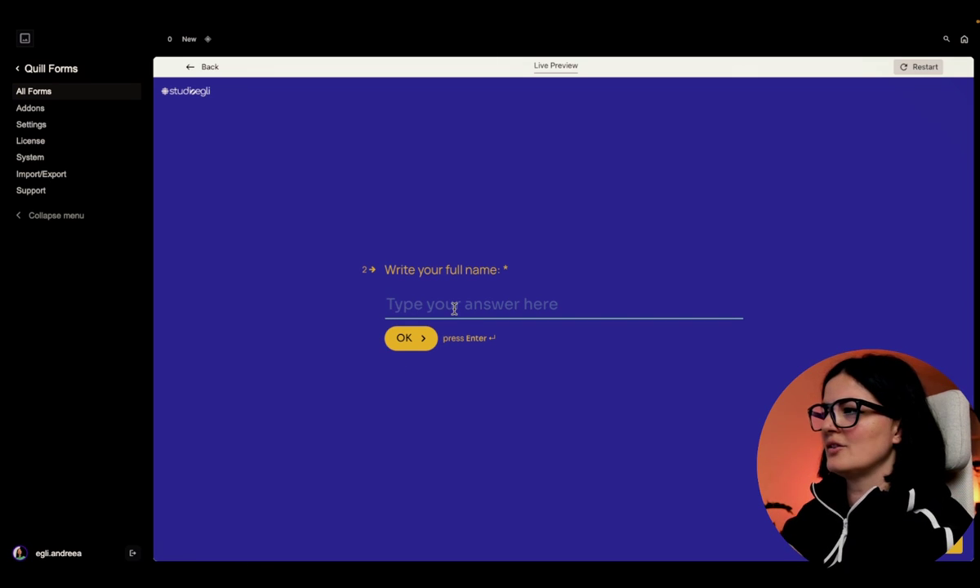
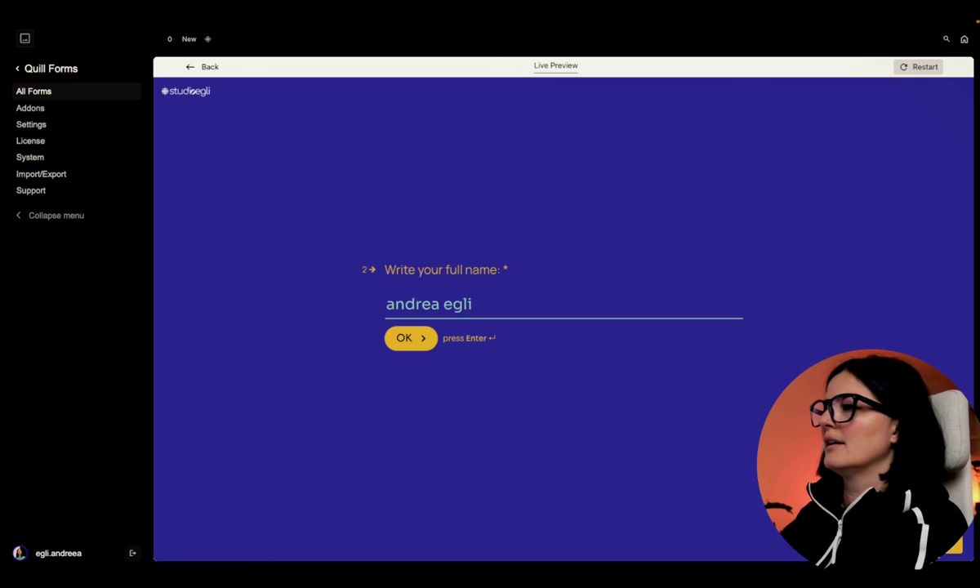
pyautogui.press('Return')
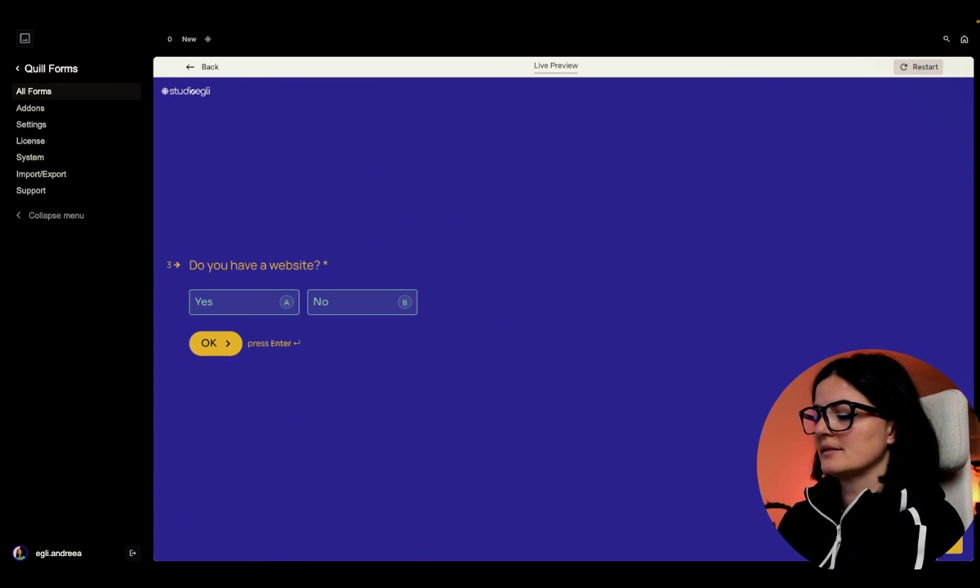
# - Answer No to having a website and enter the studio's website address
pyautogui.press('b')
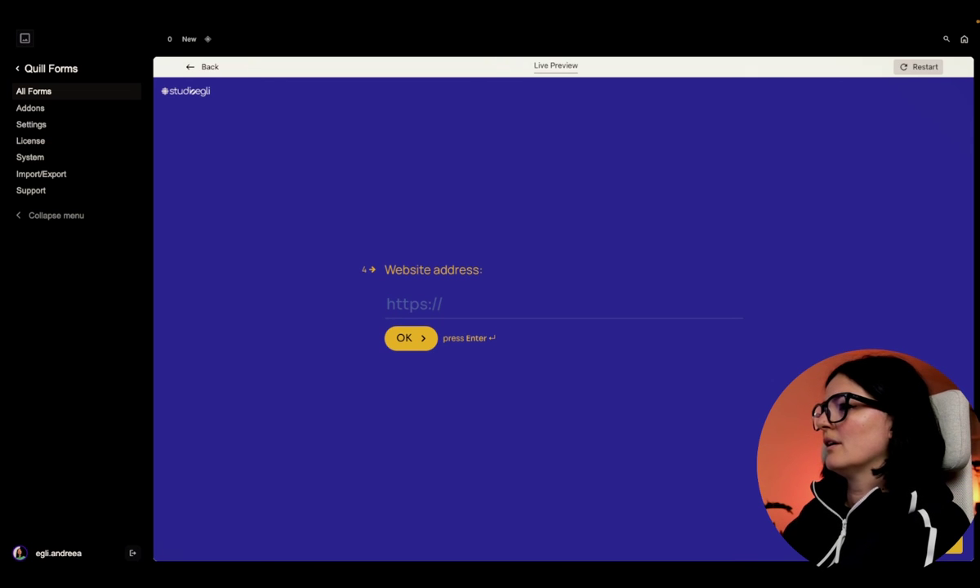
pyautogui.click(522, 304)
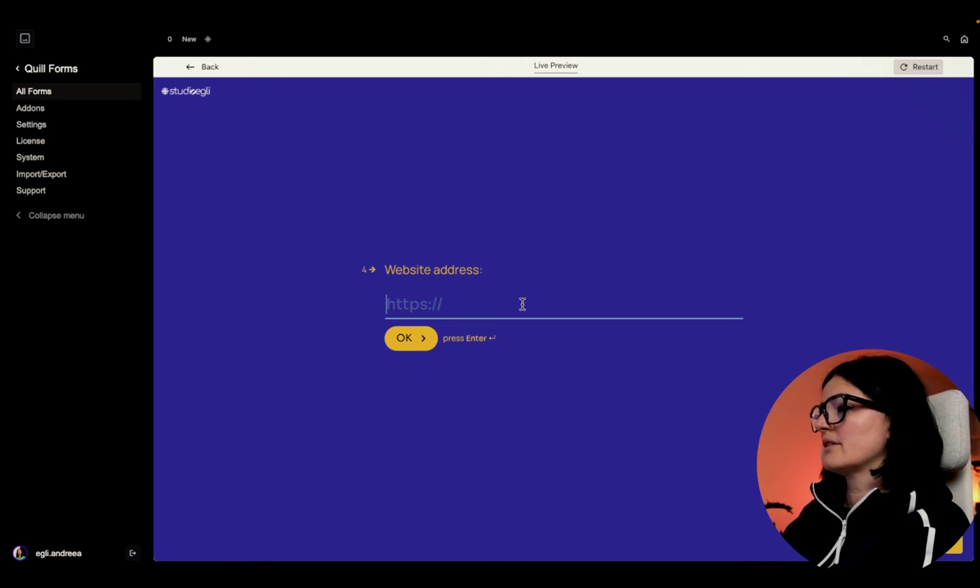
pyautogui.write('studio')
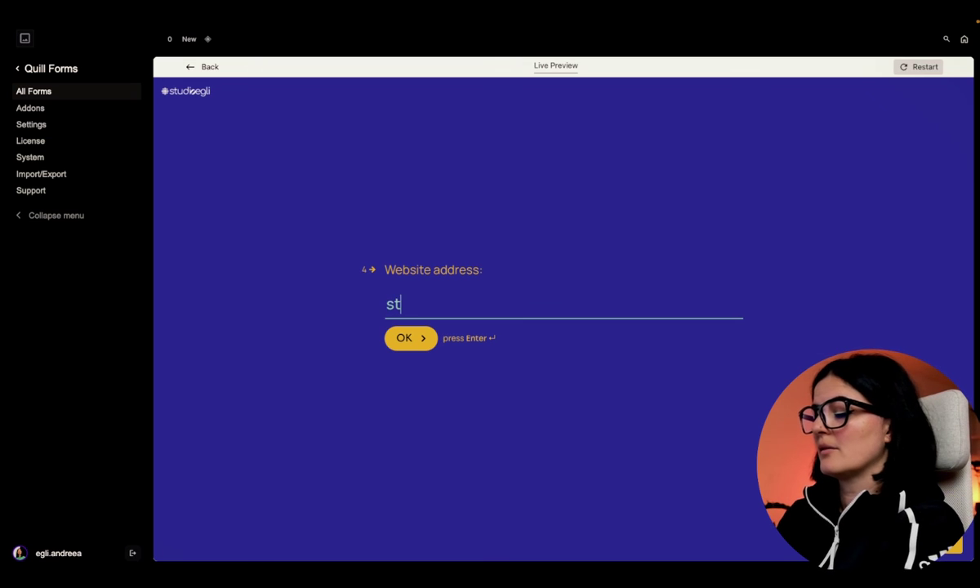
pyautogui.press('BackSpace')
pyautogui.write('oegli.com')
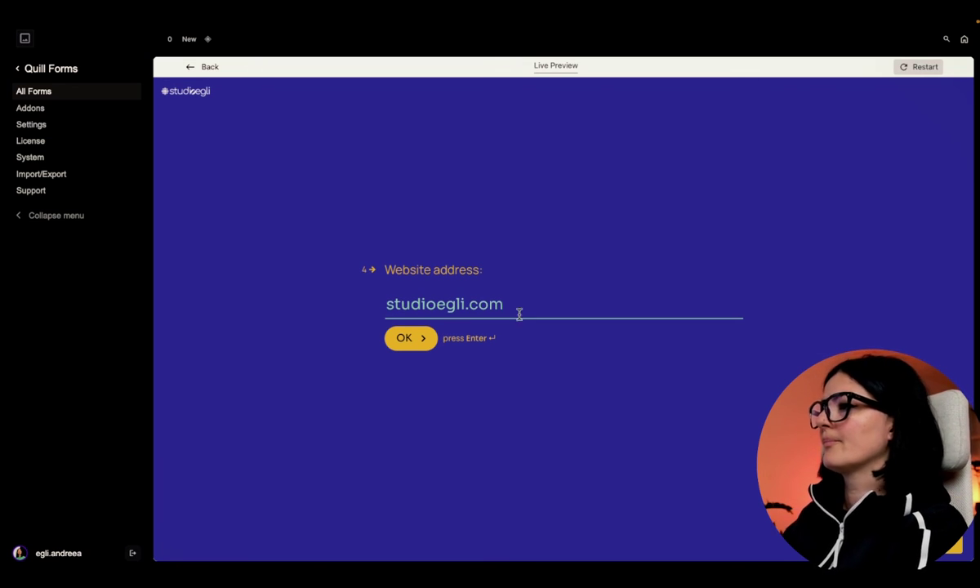
pyautogui.press('Return')
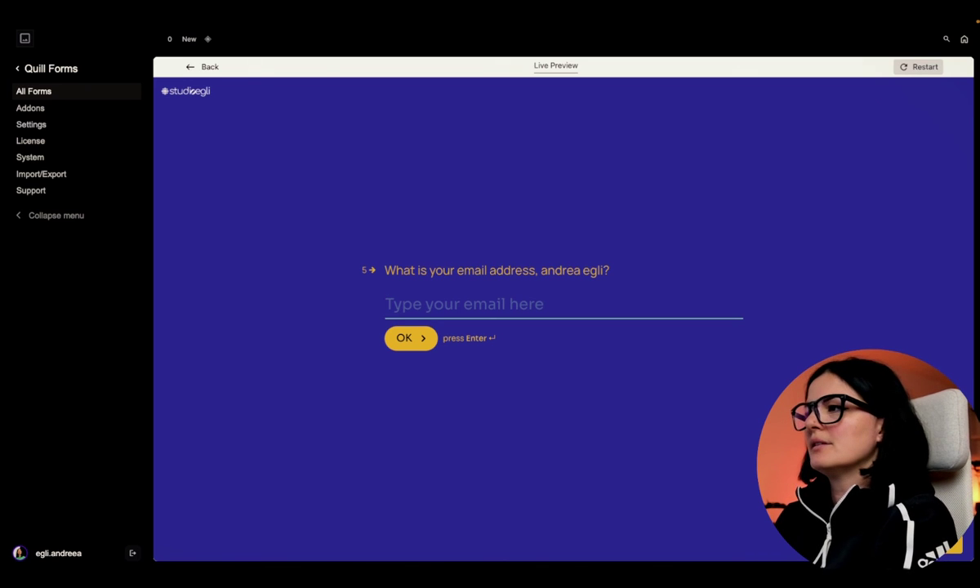
# - Get past the email question and answer the project question with 'na'
pyautogui.write('conts')
pyautogui.press('BackSpace')
pyautogui.press('BackSpace')
pyautogui.press('BackSpace')
pyautogui.press('BackSpace')
pyautogui.press('BackSpace')
pyautogui.press('Return')
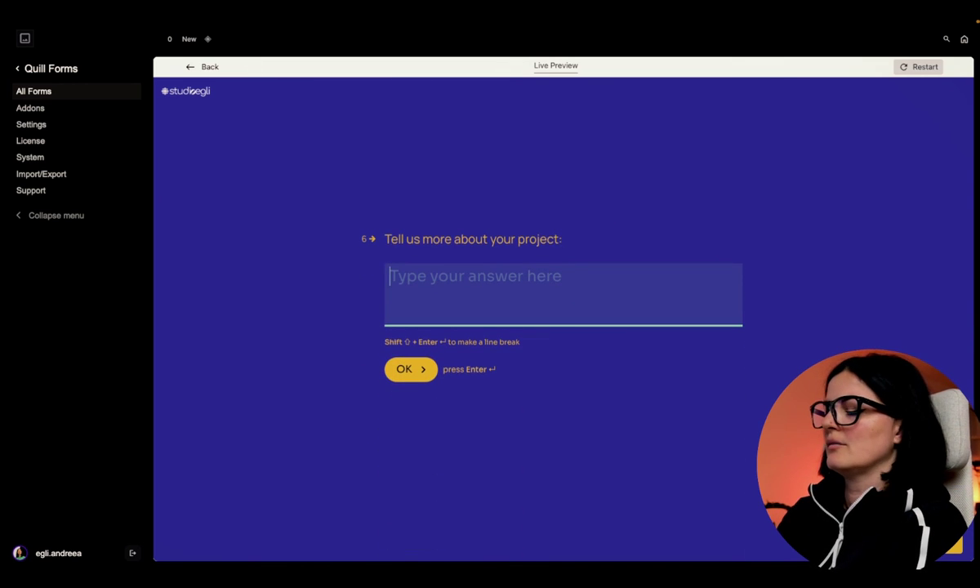
pyautogui.write('na')
pyautogui.press('Return')
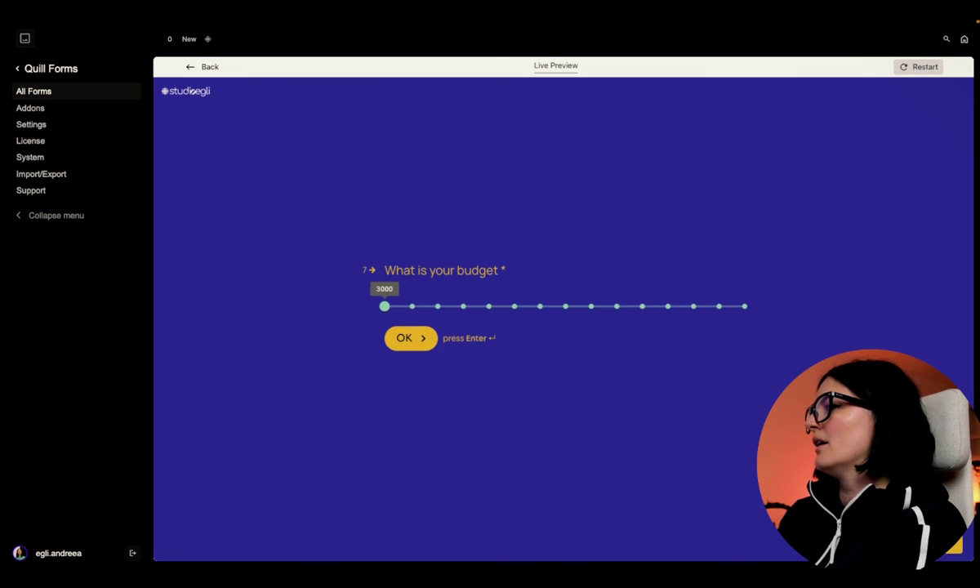
# - Set the budget to 5000, pick LinkedIn, and submit the test form
pyautogui.click(486, 306)
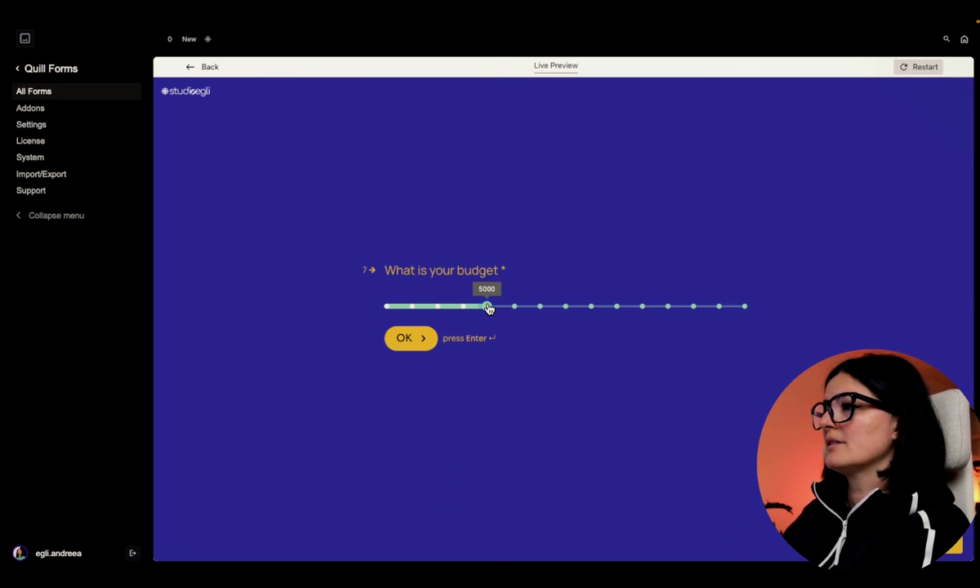
pyautogui.click(425, 353)
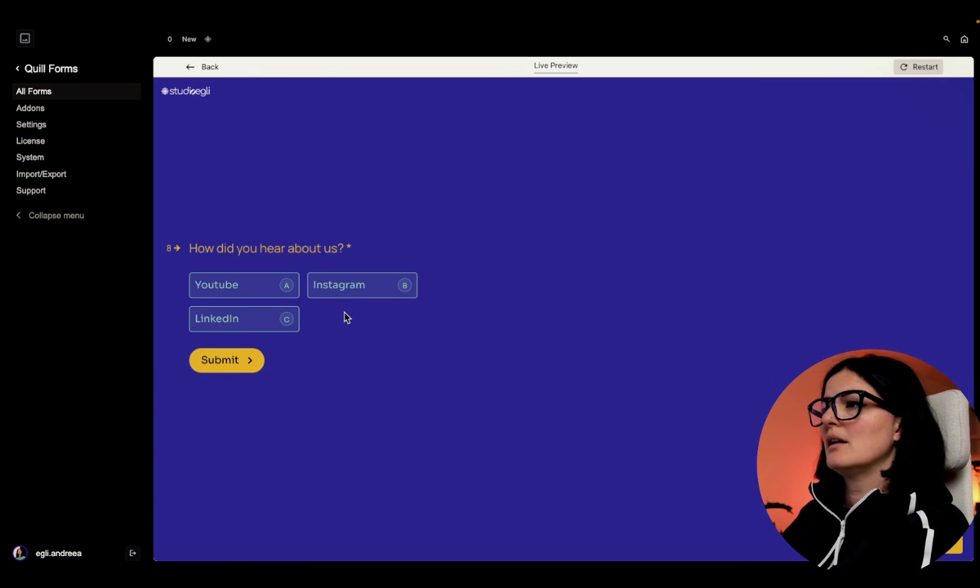
pyautogui.click(286, 321)
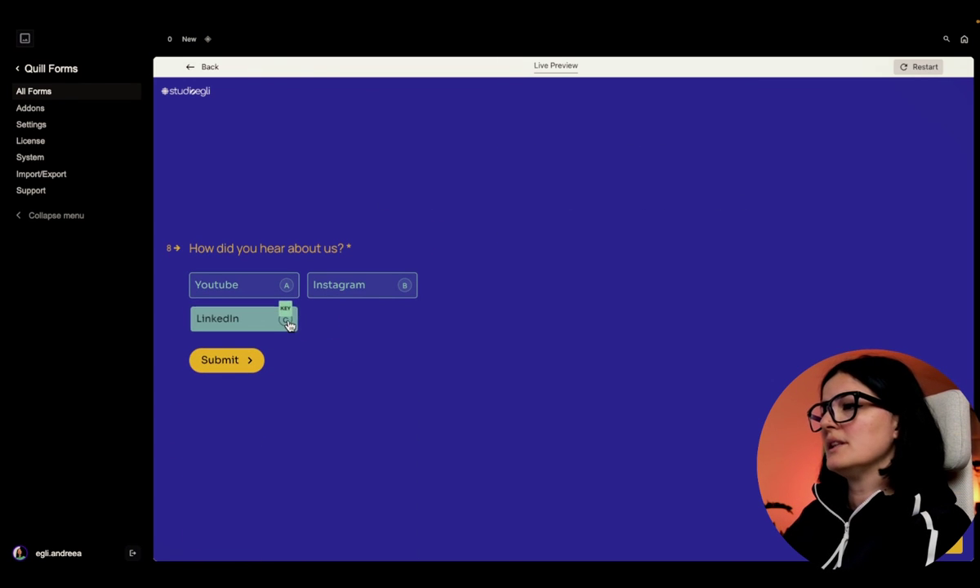
pyautogui.click(237, 375)
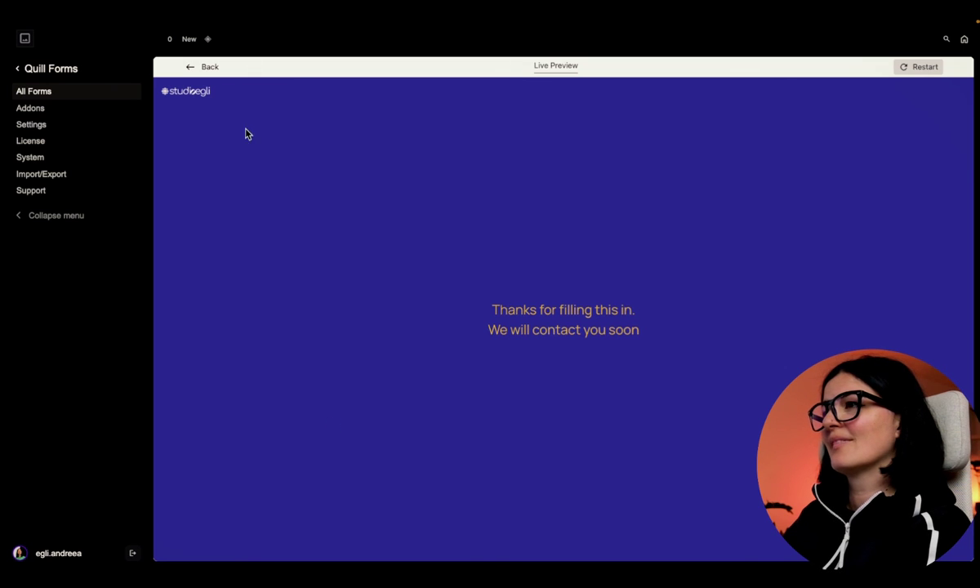
# - Leave the preview and editor and return to the All Forms list
pyautogui.click(195, 67)
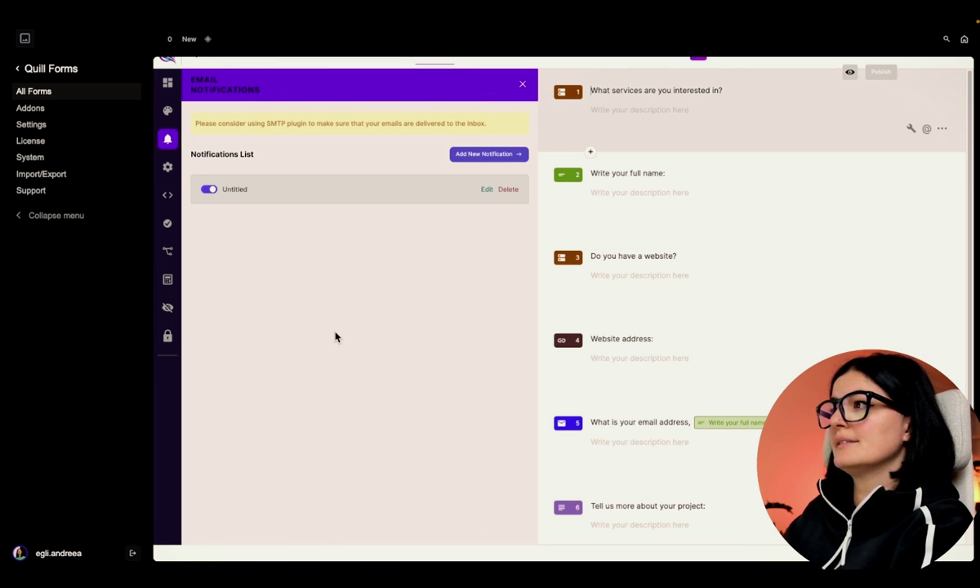
pyautogui.click(167, 82)
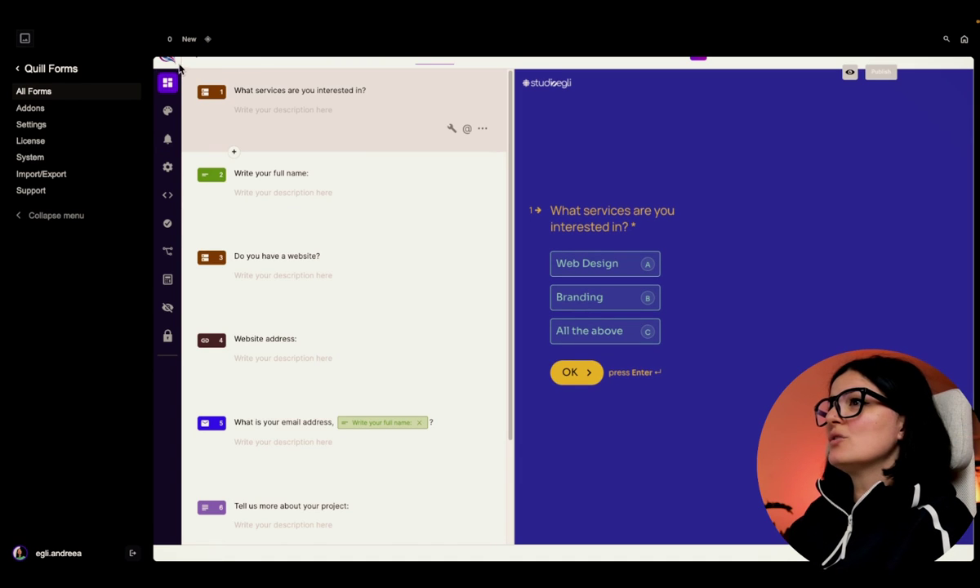
pyautogui.click(59, 91)
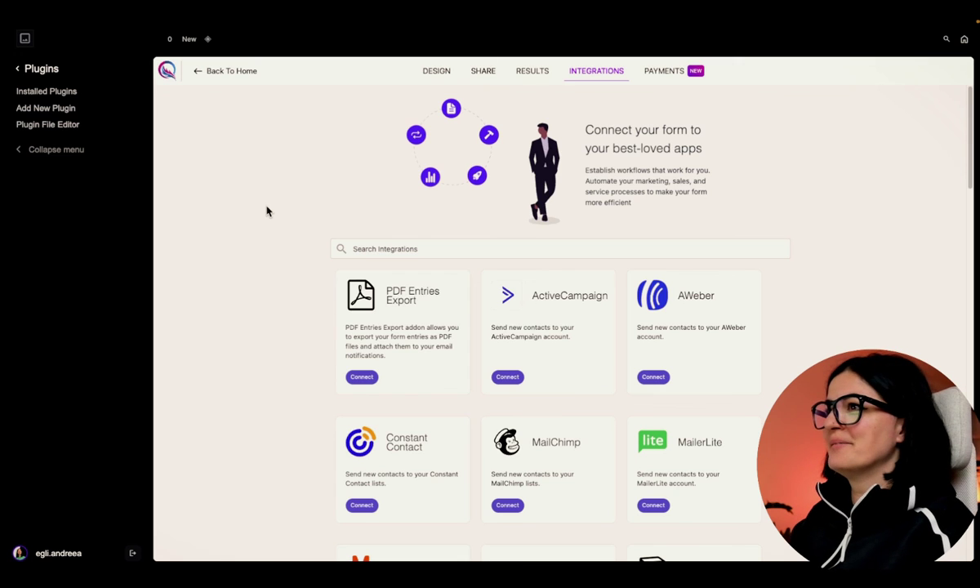
pyautogui.click(17, 69)
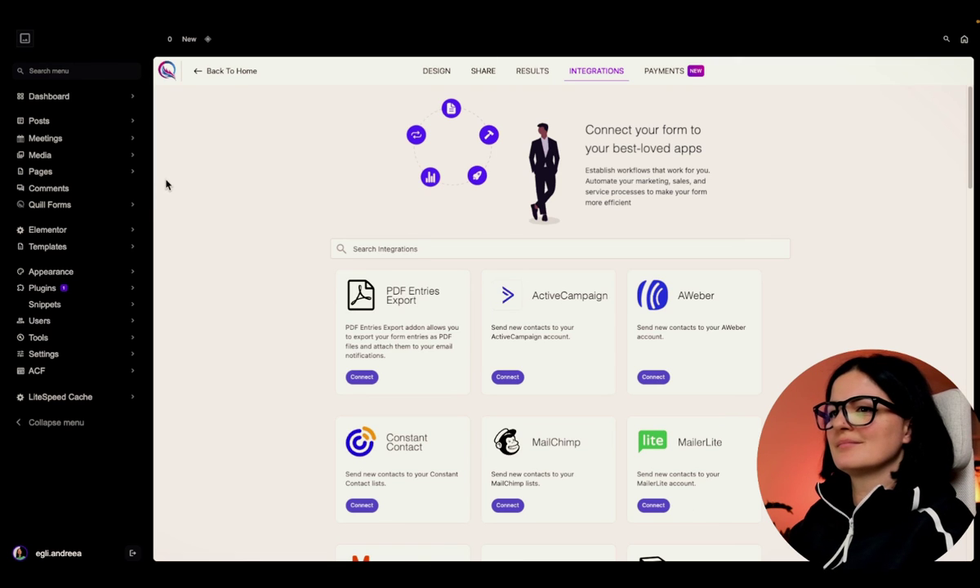
pyautogui.click(232, 70)
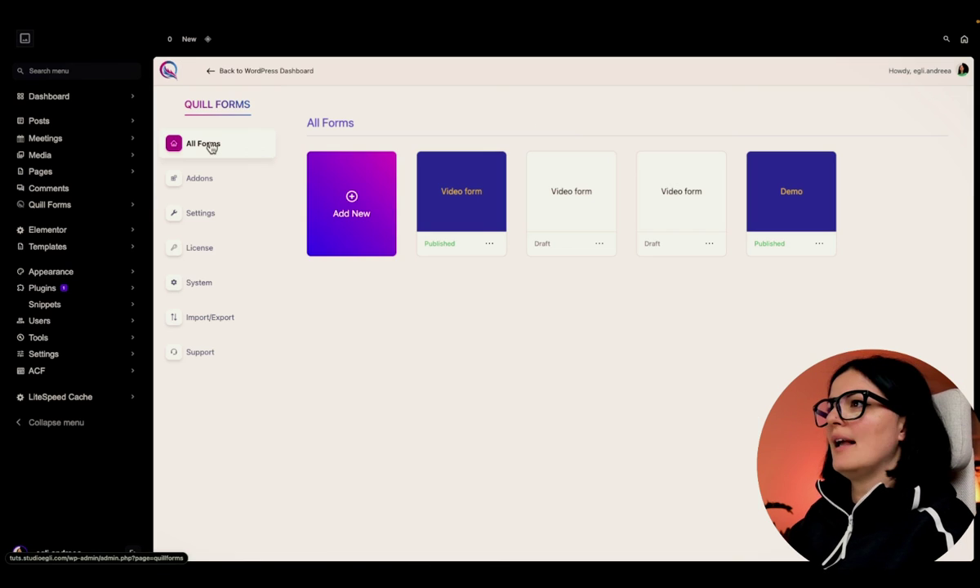
# - Open the Video form's integrations page and switch to its Share tab
pyautogui.click(494, 245)
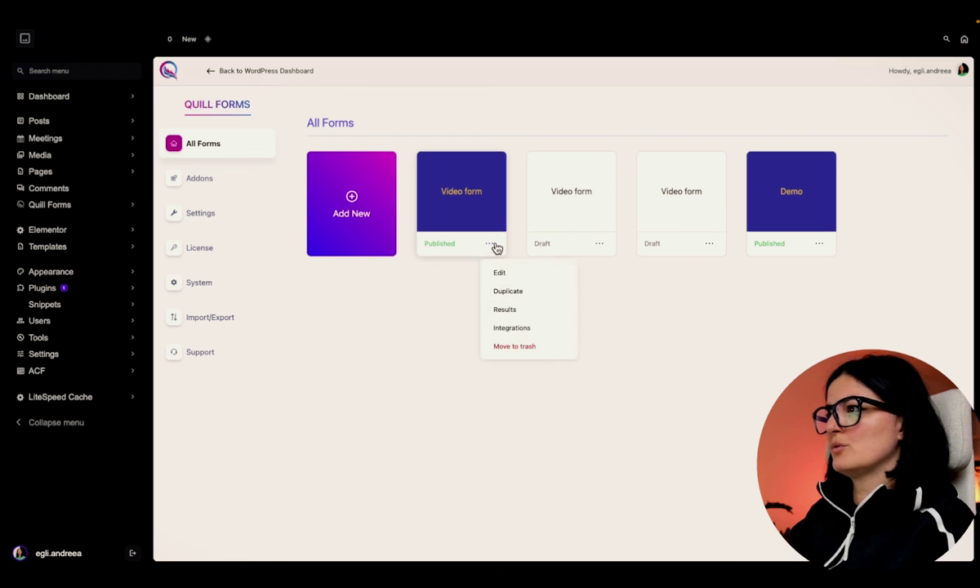
pyautogui.click(511, 327)
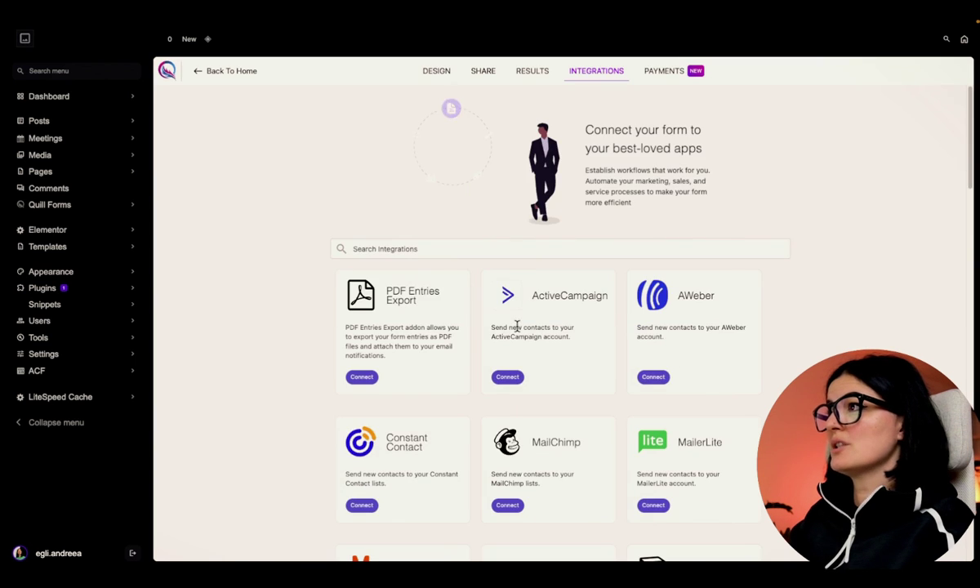
pyautogui.click(532, 71)
pyautogui.click(483, 72)
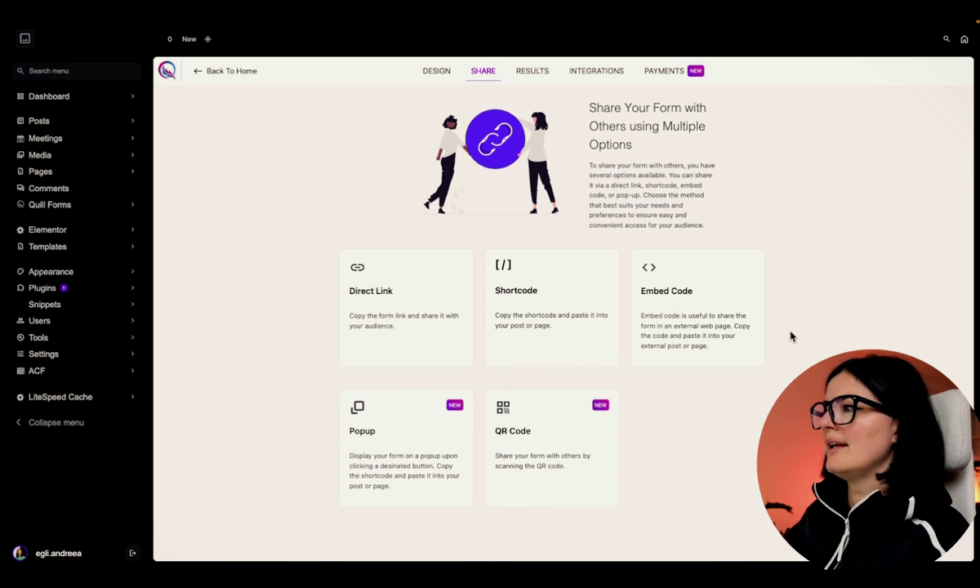
# - Copy the Video form's embed code and check its shortcode
pyautogui.click(671, 321)
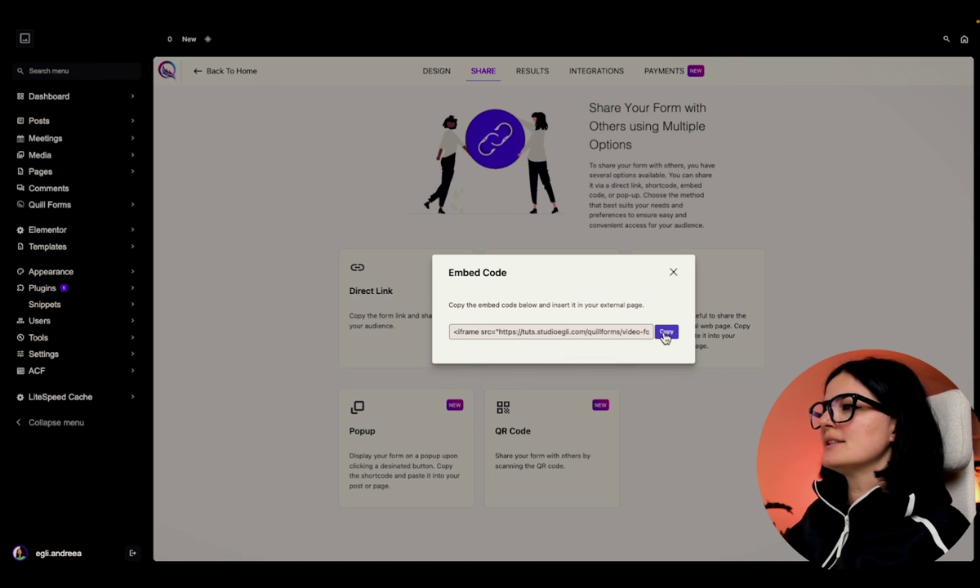
pyautogui.click(665, 333)
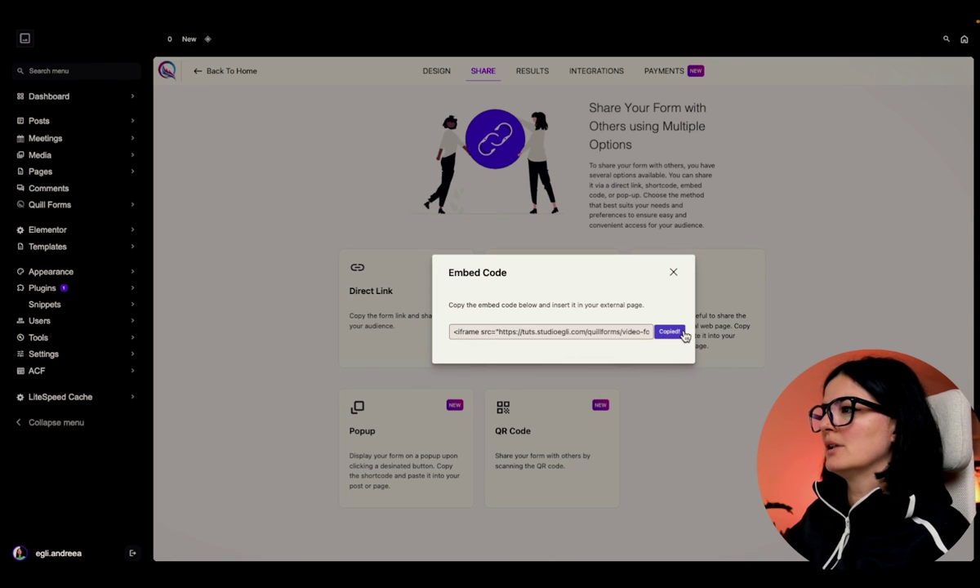
pyautogui.click(673, 272)
pyautogui.click(512, 325)
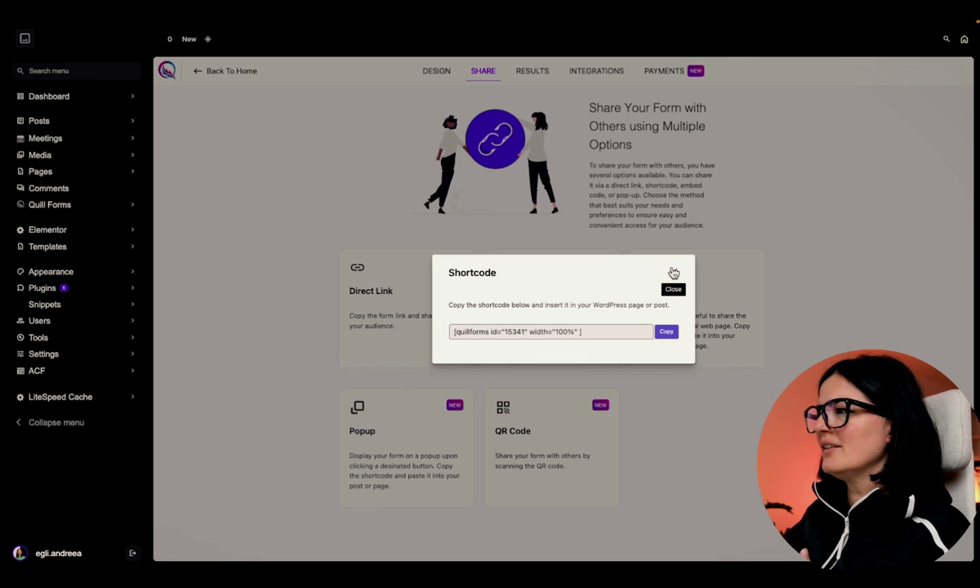
pyautogui.click(673, 271)
# - Copy the Video form's direct link
pyautogui.click(430, 324)
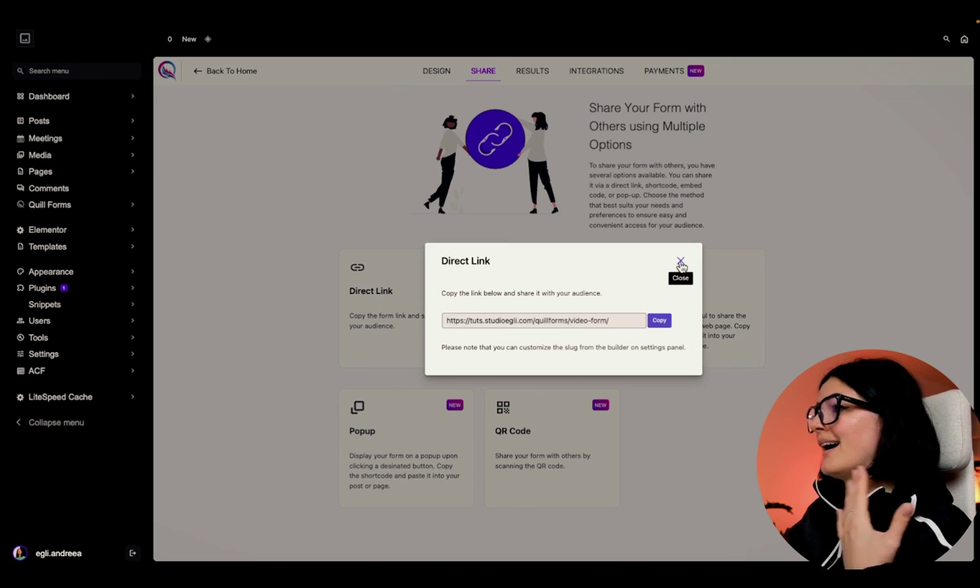
pyautogui.click(659, 320)
pyautogui.moveTo(4, 39)
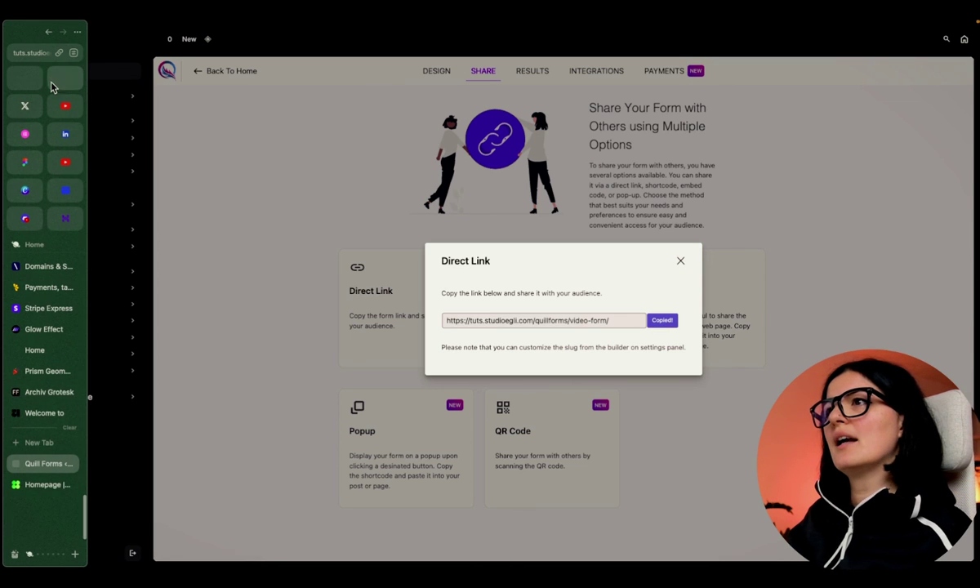
# - Load the copied direct link in a new browser tab to show the live Video form
pyautogui.click(32, 442)
pyautogui.press('super+v')
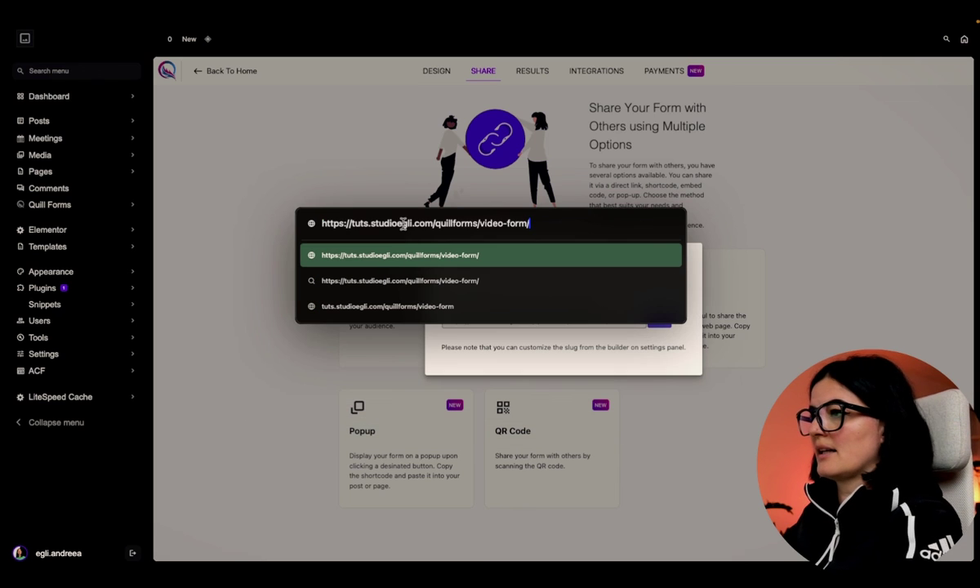
pyautogui.press('Return')
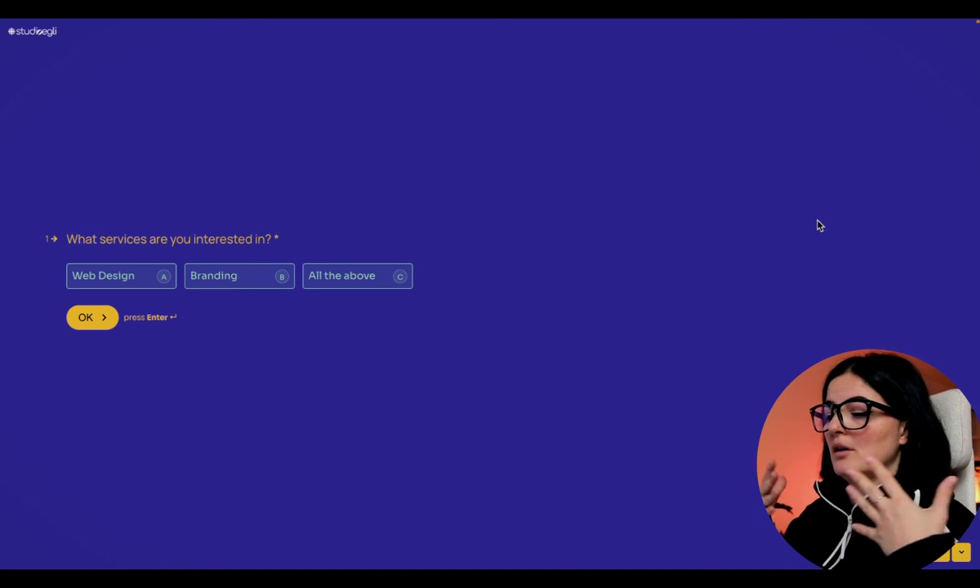
# - Close the live form's tab and the direct link dialog
pyautogui.moveTo(41, 23)
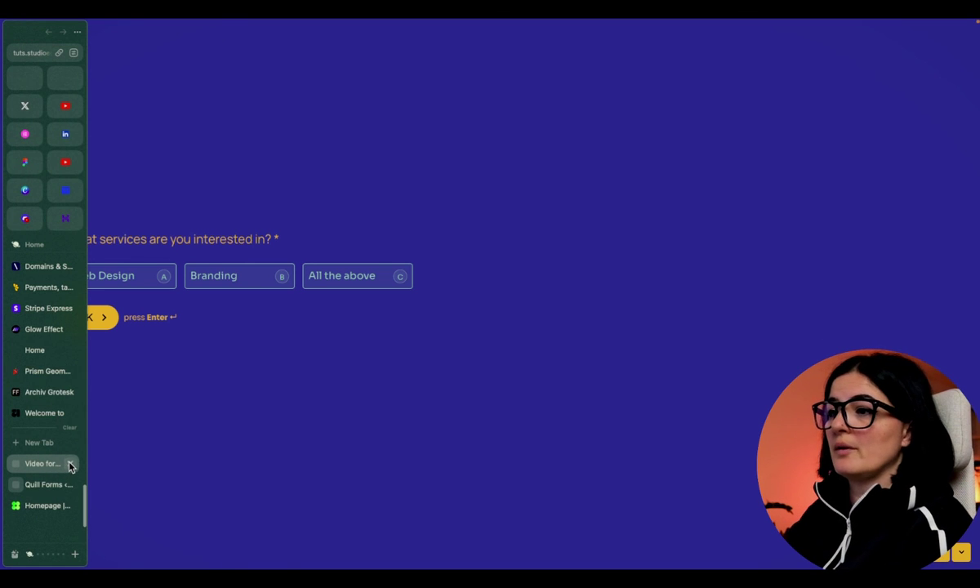
pyautogui.click(70, 463)
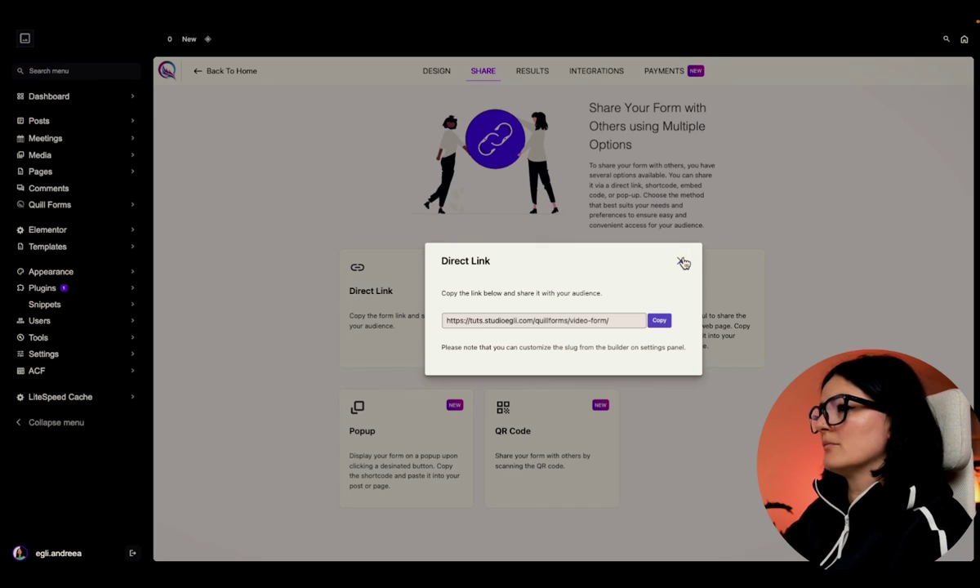
pyautogui.click(681, 260)
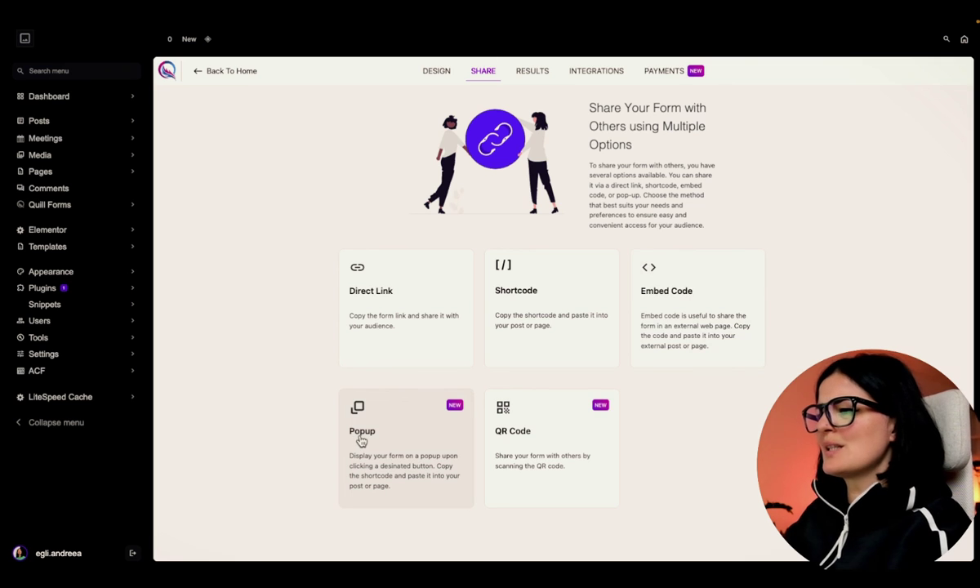
pyautogui.click(360, 439)
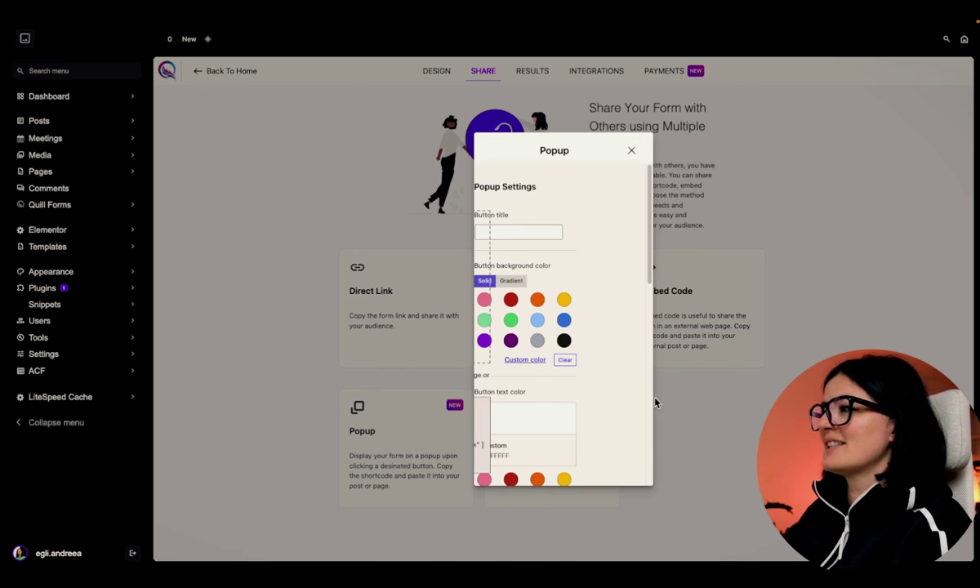
pyautogui.rightClick(726, 372)
pyautogui.click(767, 563)
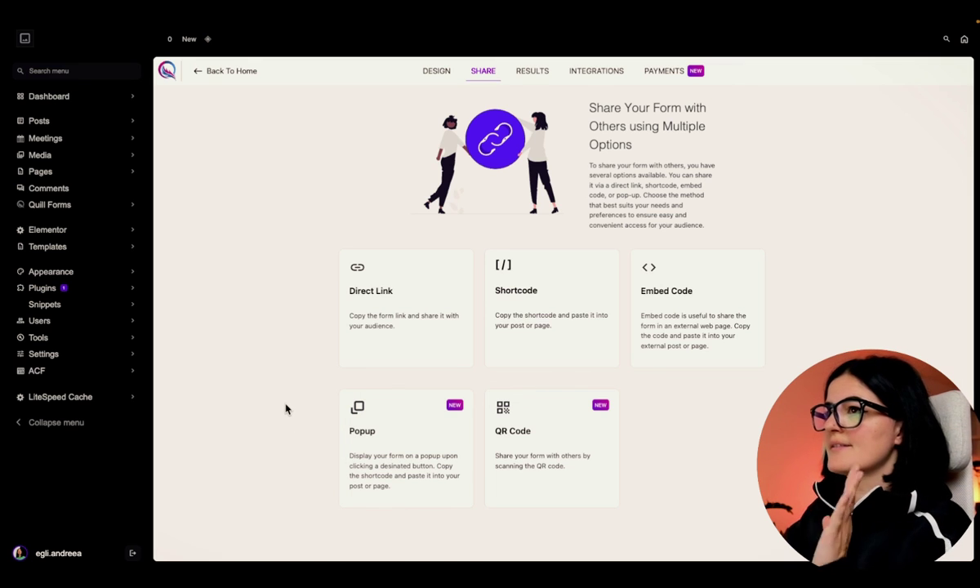
pyautogui.click(563, 441)
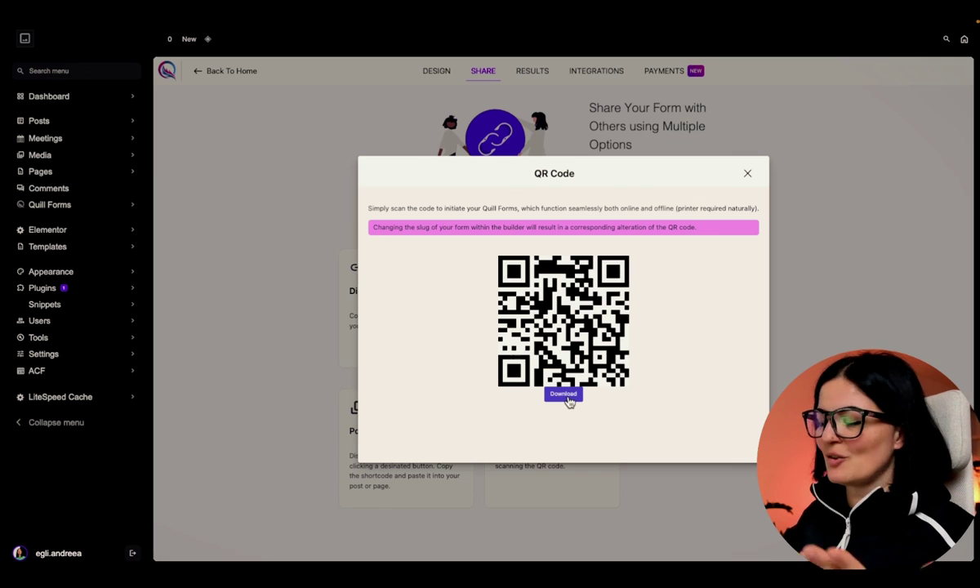
pyautogui.click(748, 174)
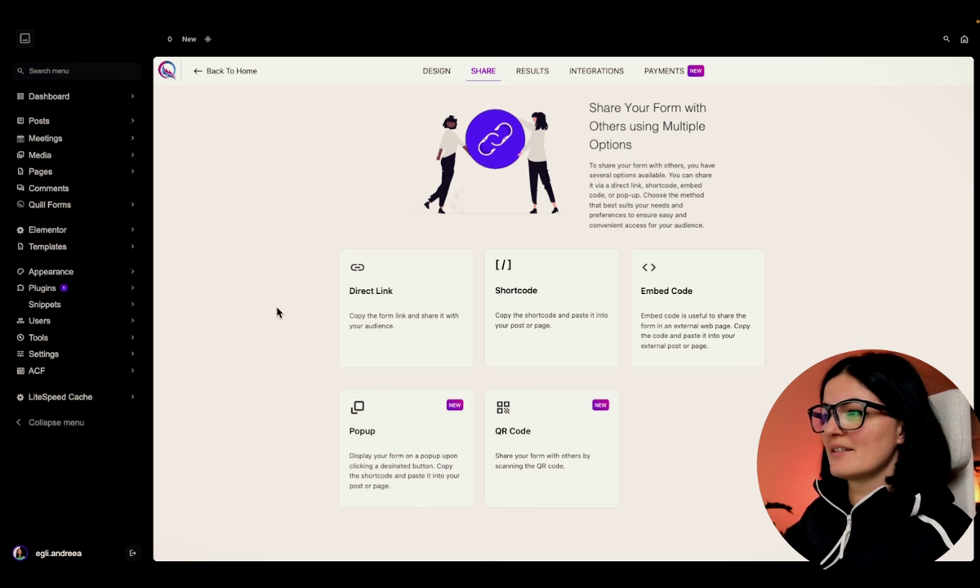